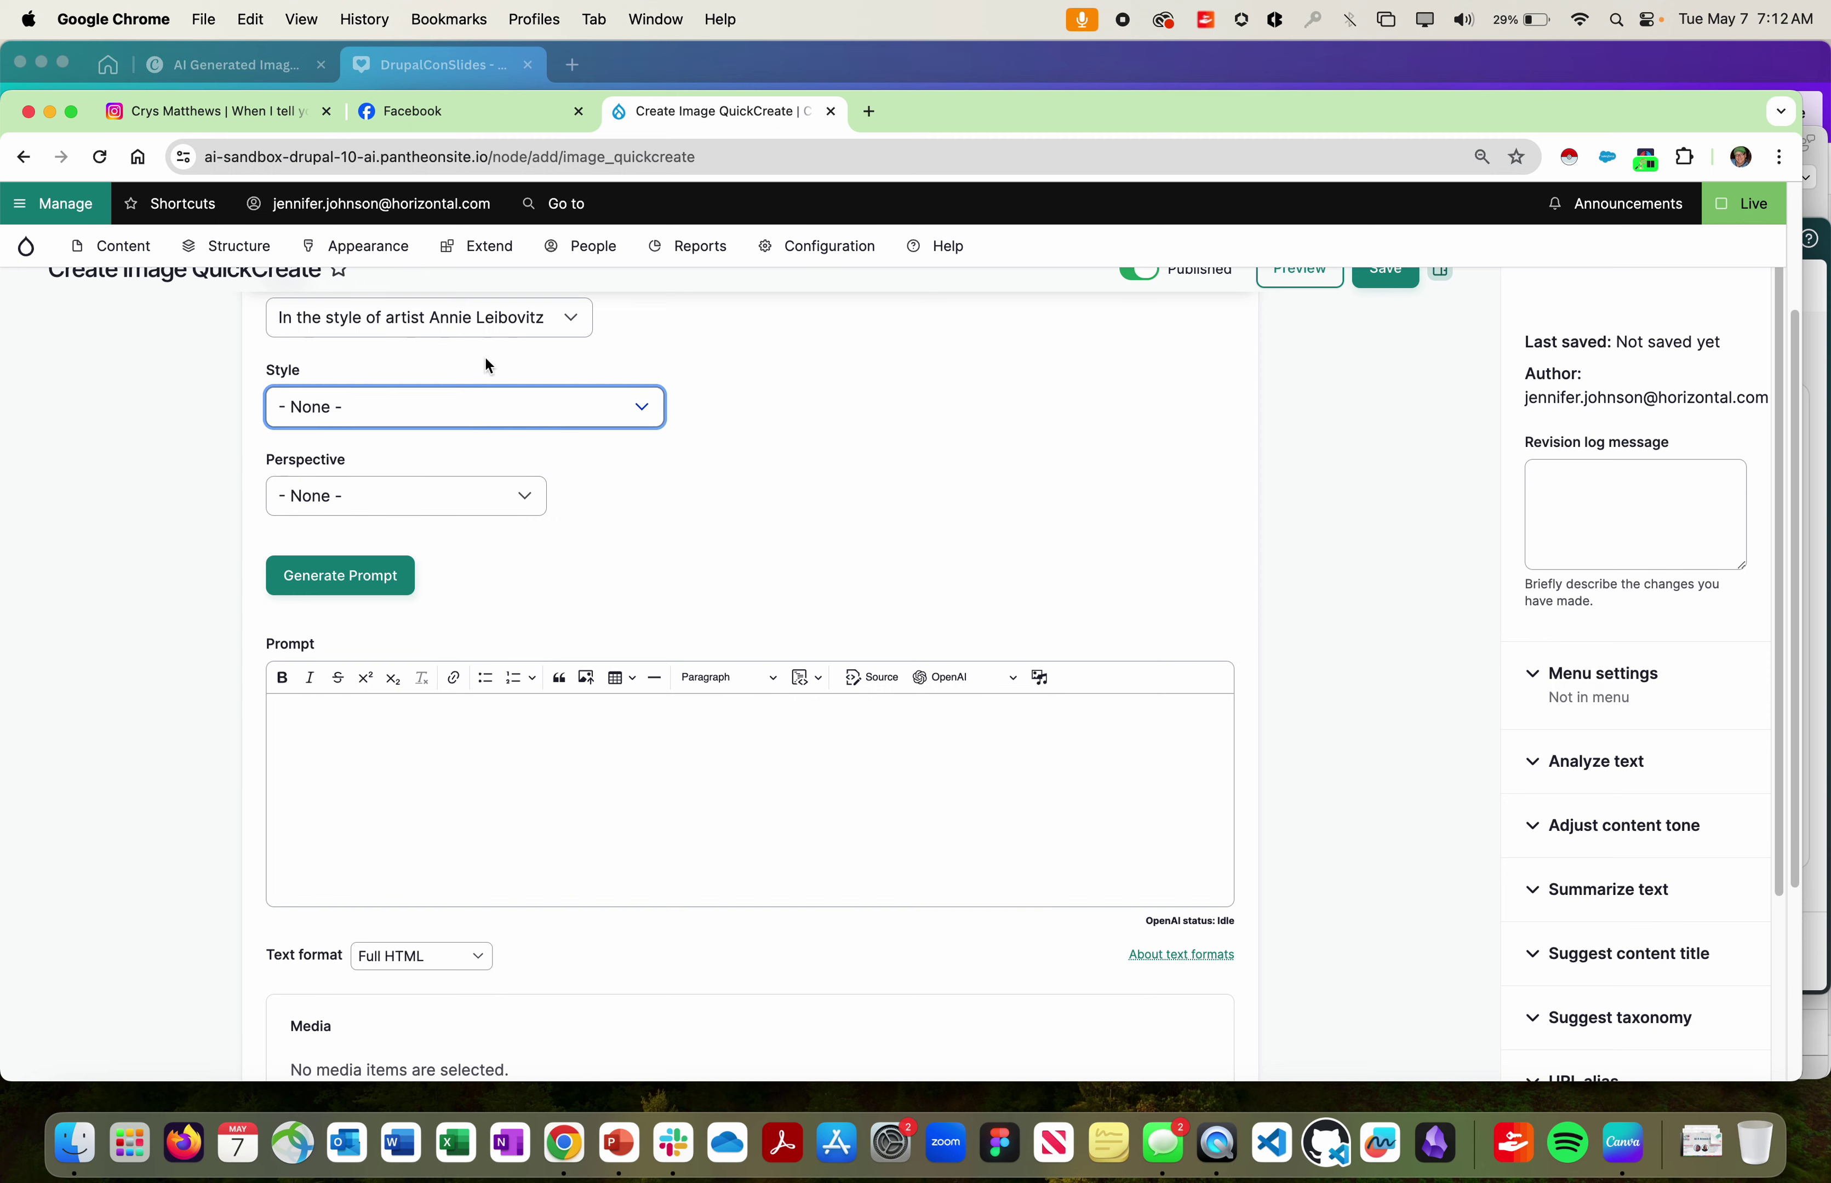
# Step: Replace the prompt template text with "A picture of a prairie"
pyautogui.scroll(2, 799, 512)
pyautogui.scroll(1, 679, 651)
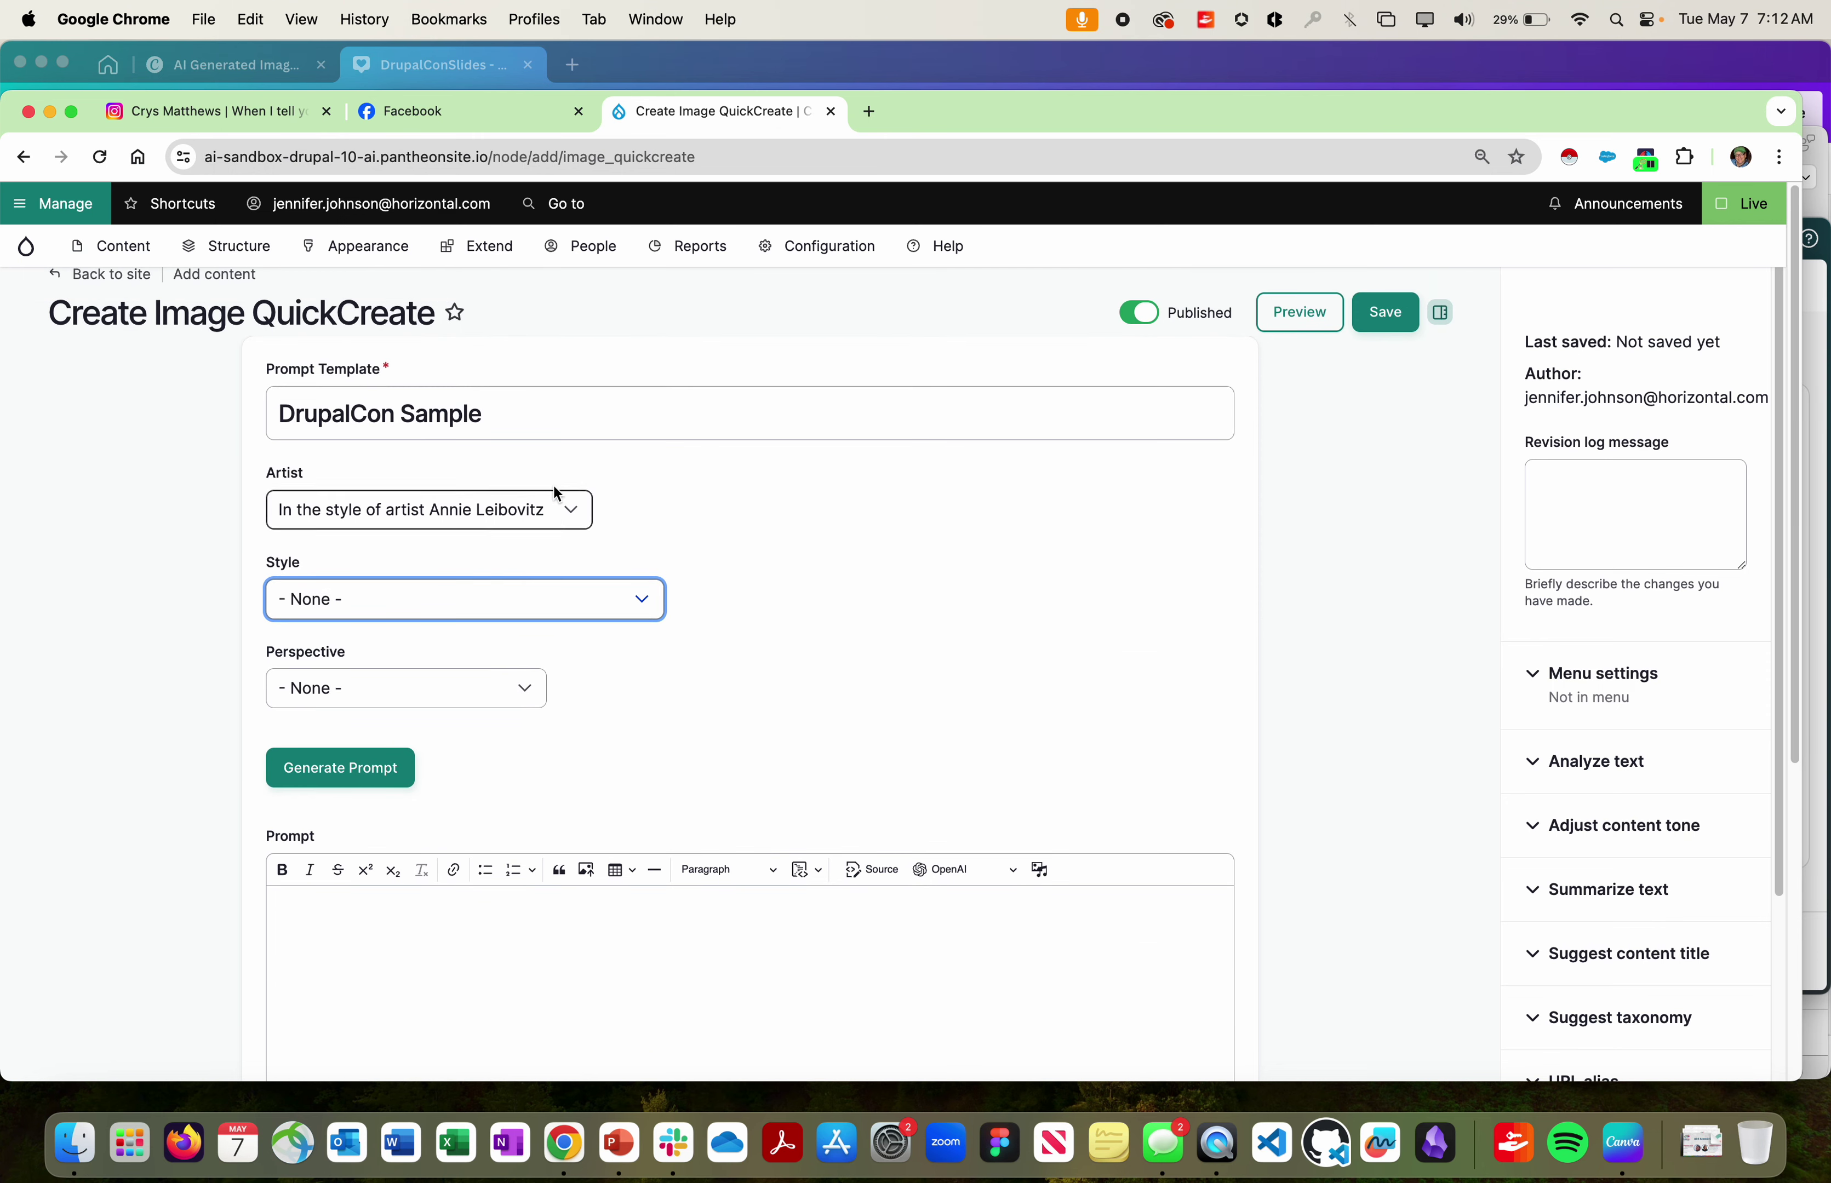
pyautogui.hotkey('shift', 'Tab')
pyautogui.hotkey('shift', 'Tab')
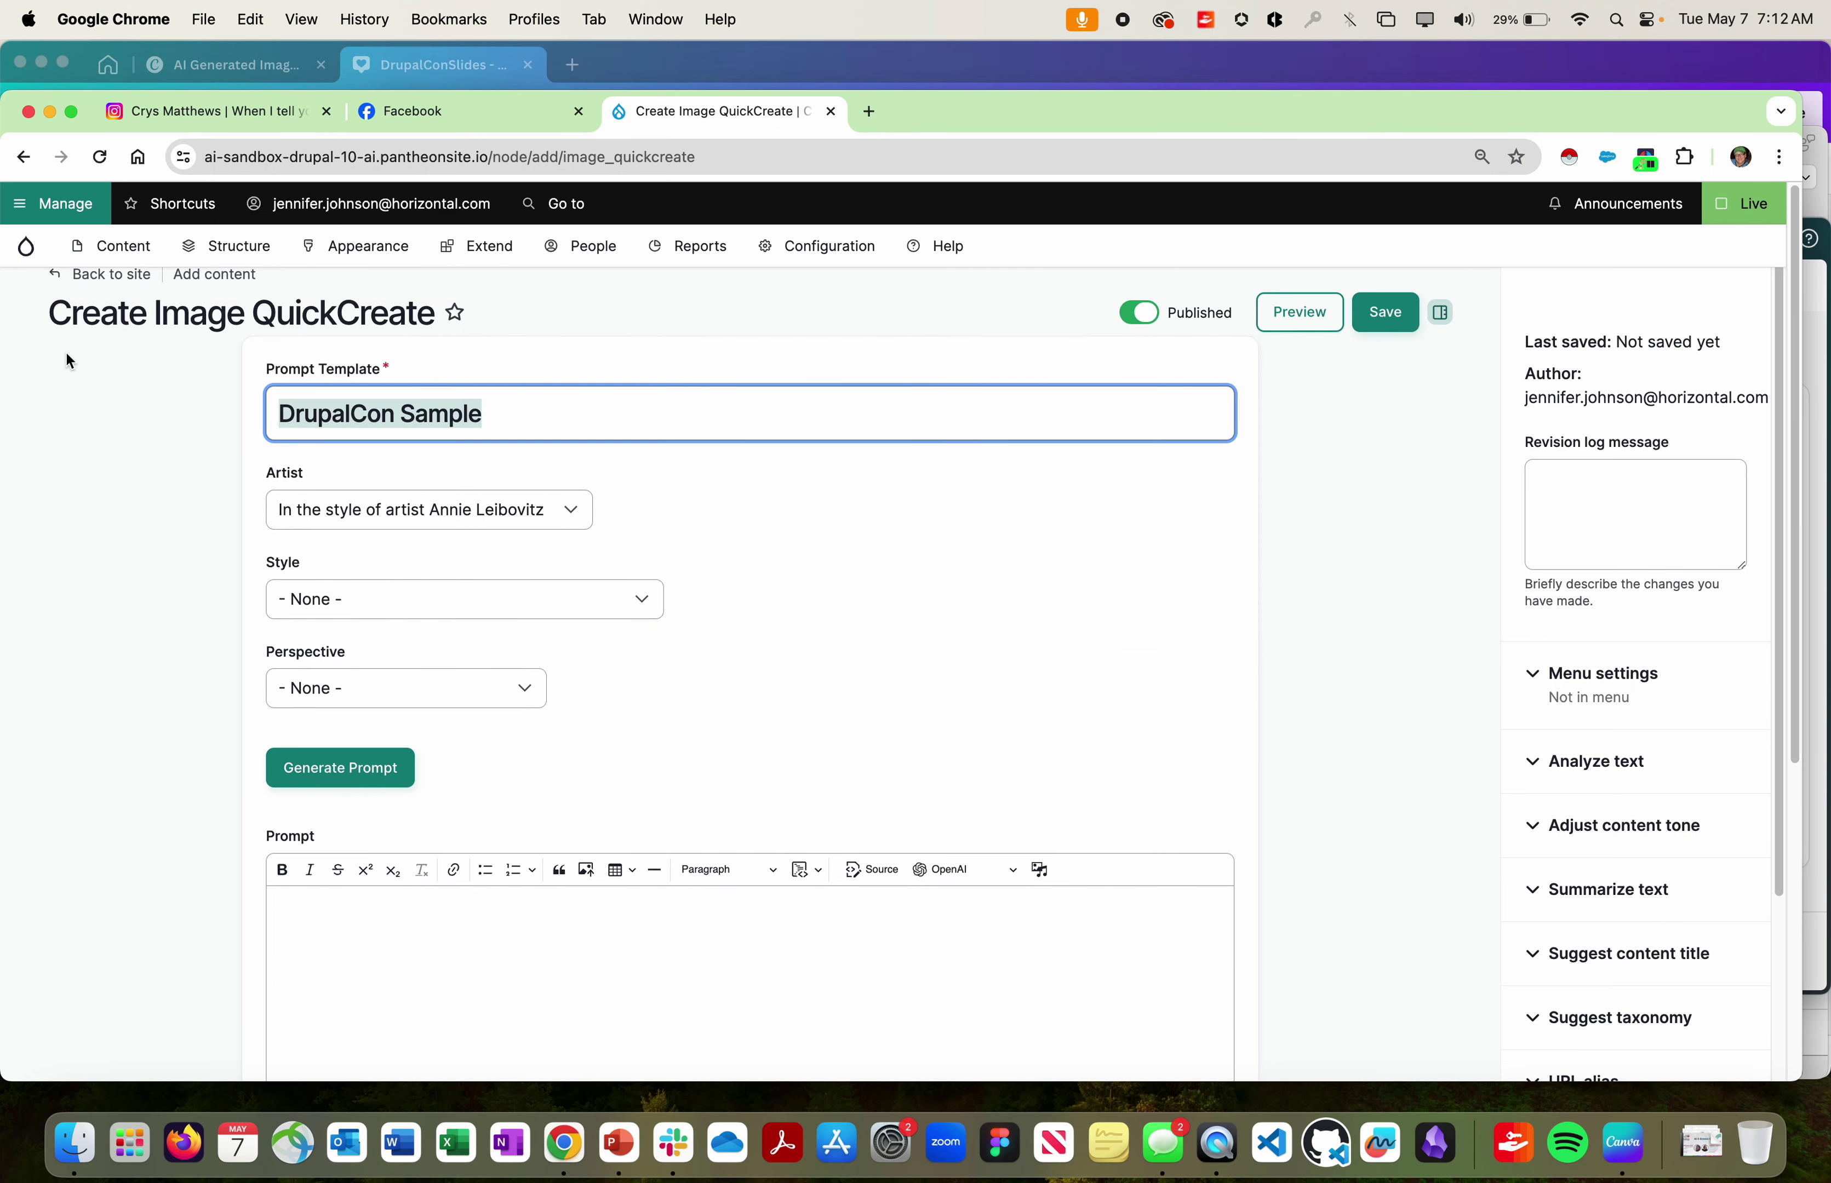
pyautogui.write('Golf')
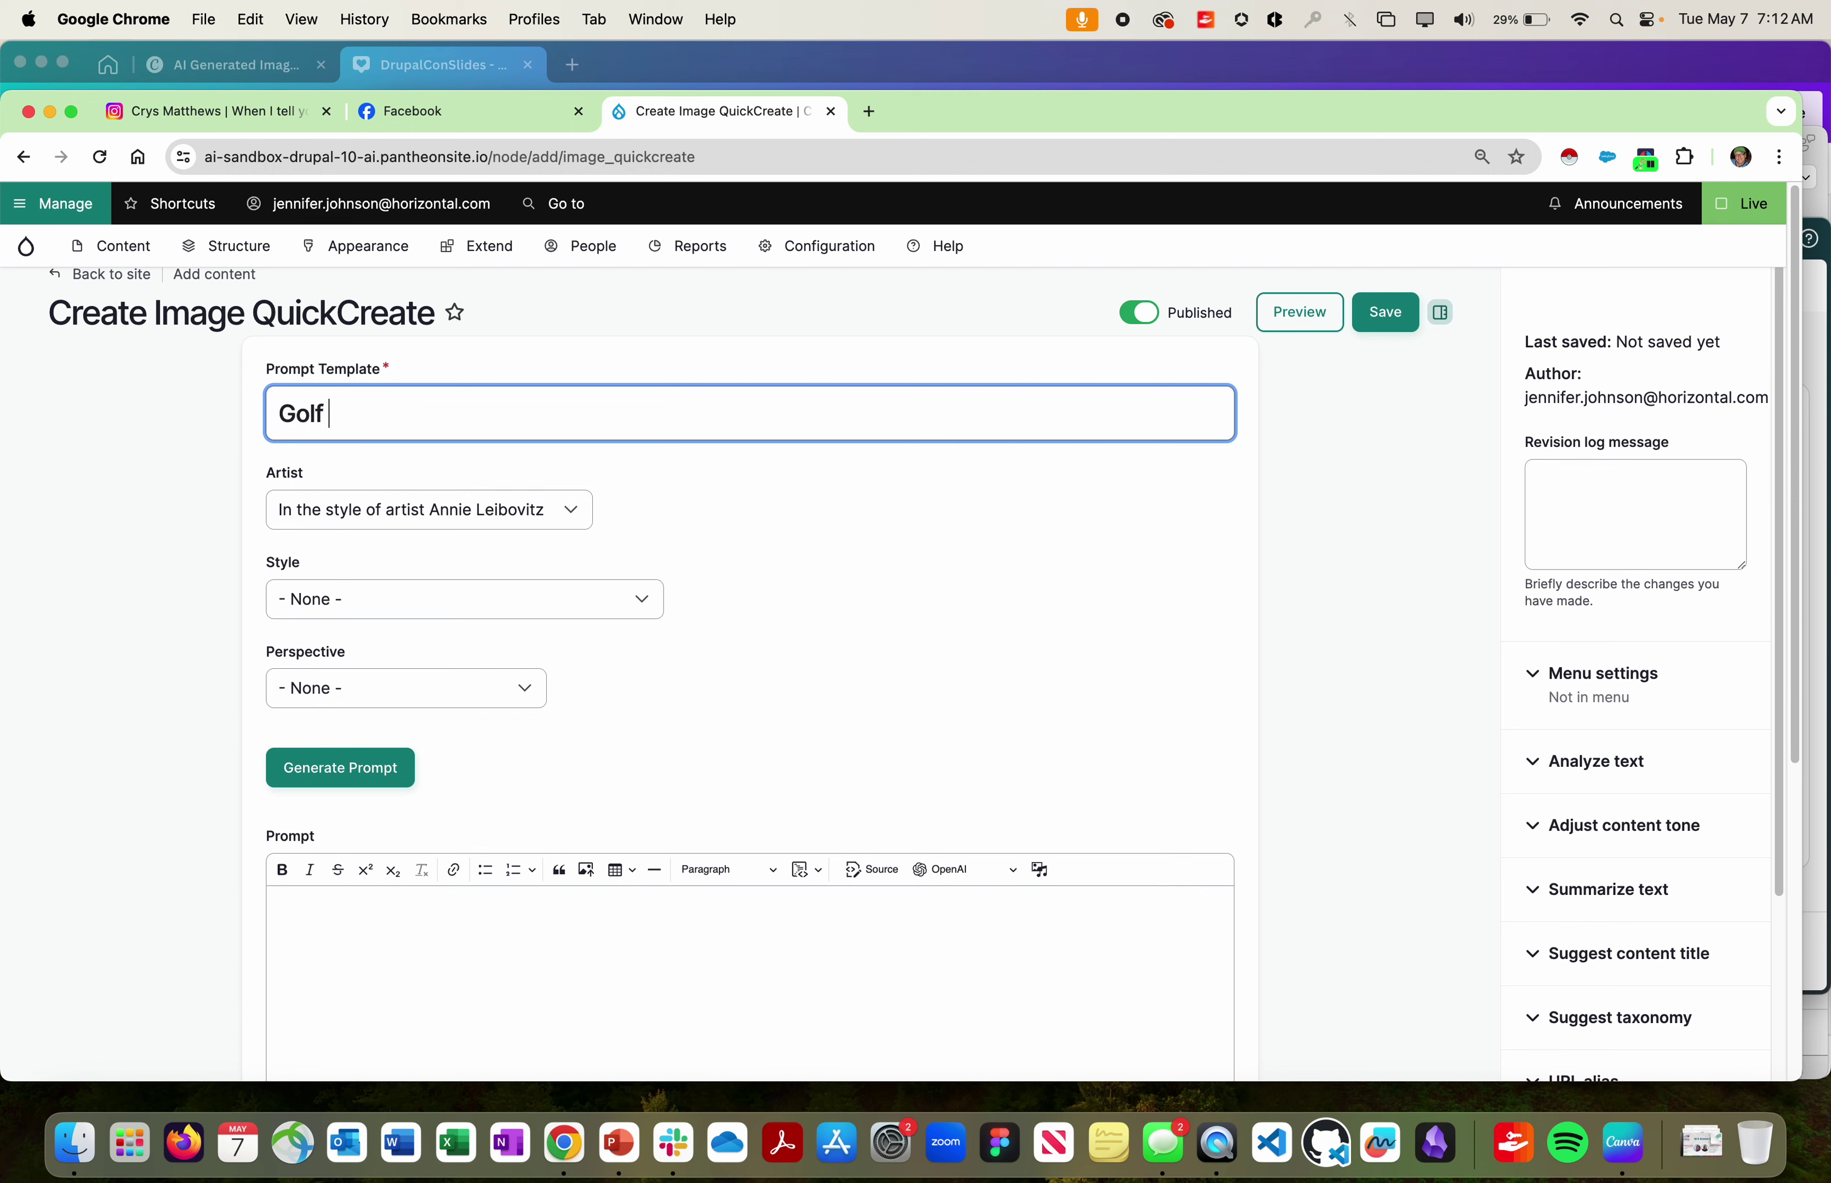
pyautogui.press('BackSpace')
pyautogui.press('BackSpace')
pyautogui.press('BackSpace')
pyautogui.write('A phon')
pyautogui.press('BackSpace')
pyautogui.press('BackSpace')
pyautogui.press('BackSpace')
pyautogui.write('picture of a')
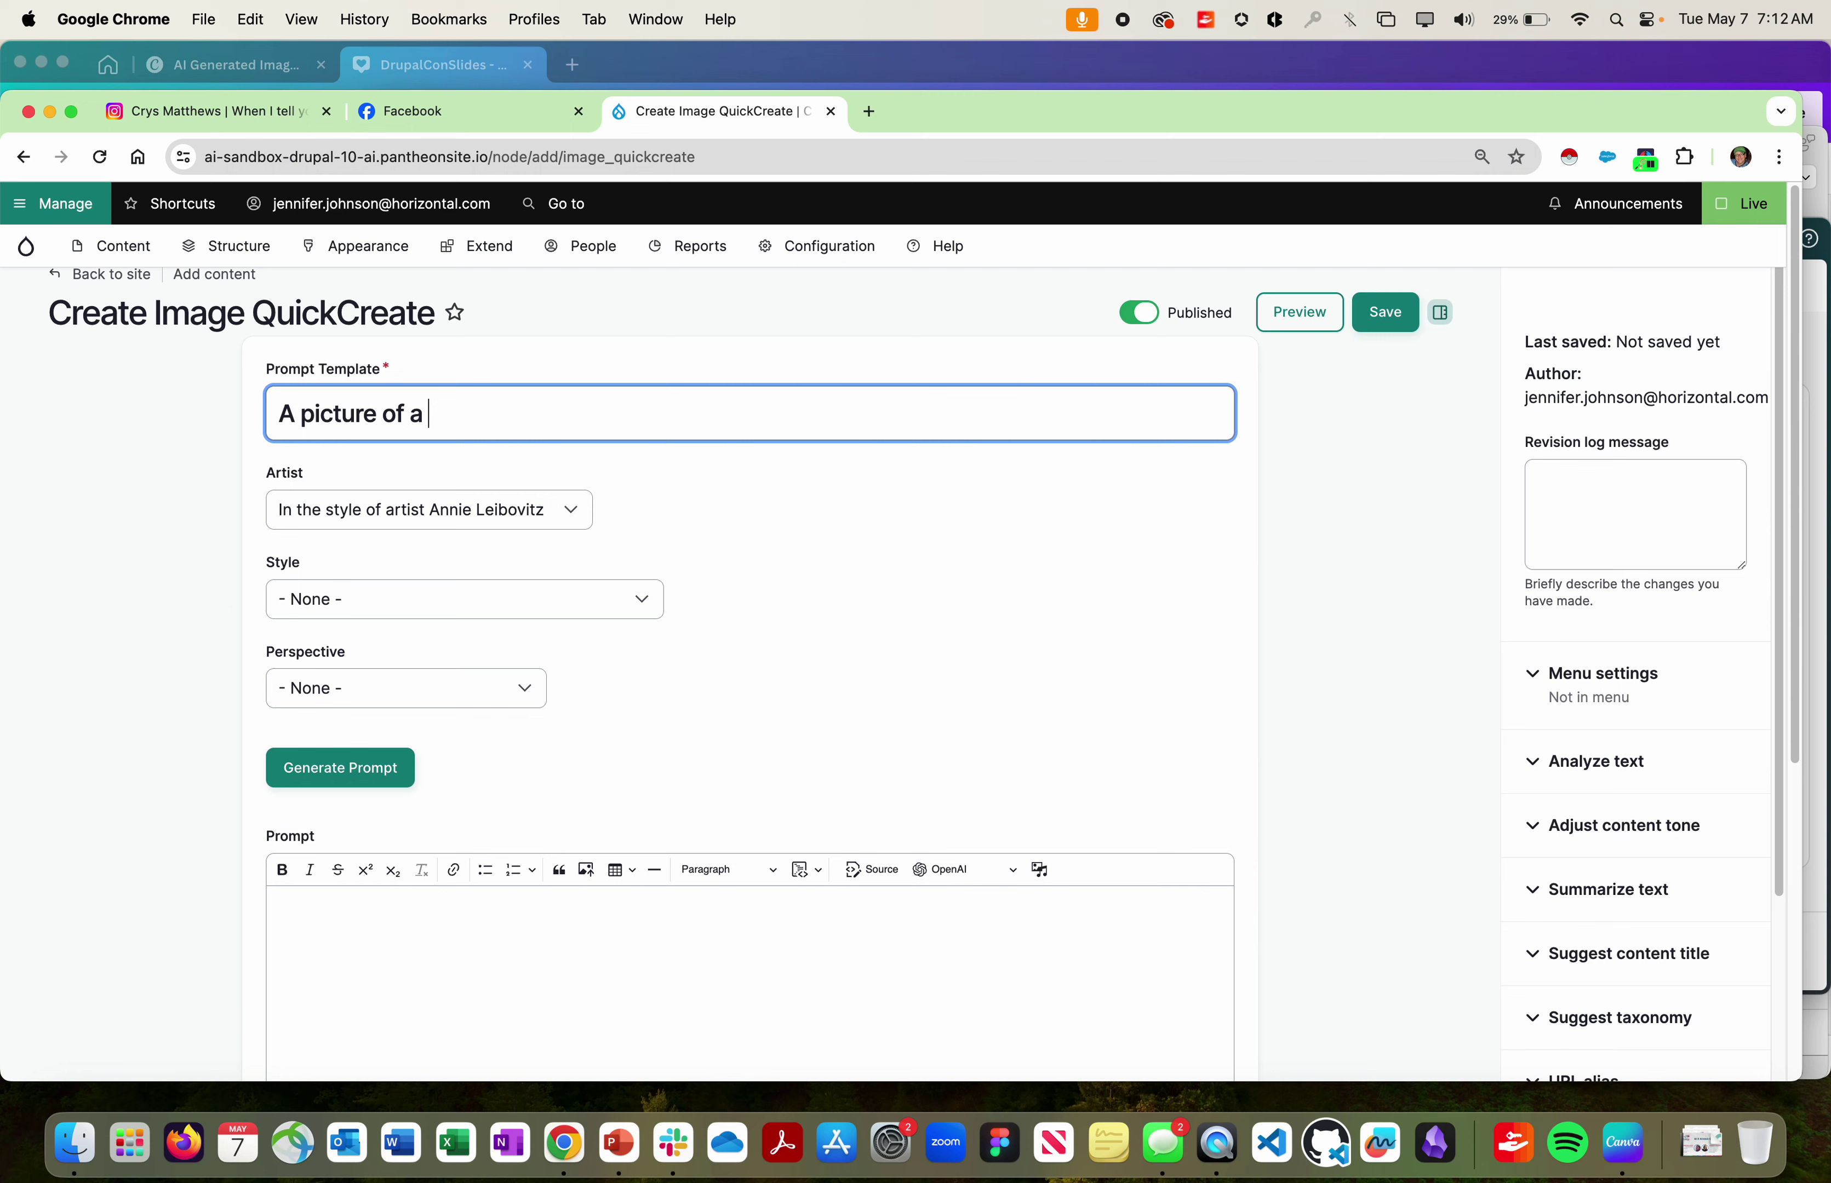
pyautogui.write('prairie in the sty')
# Step: Generate the prompt from the template and copy the description text between its quotation marks
pyautogui.click(169, 698)
pyautogui.click(319, 781)
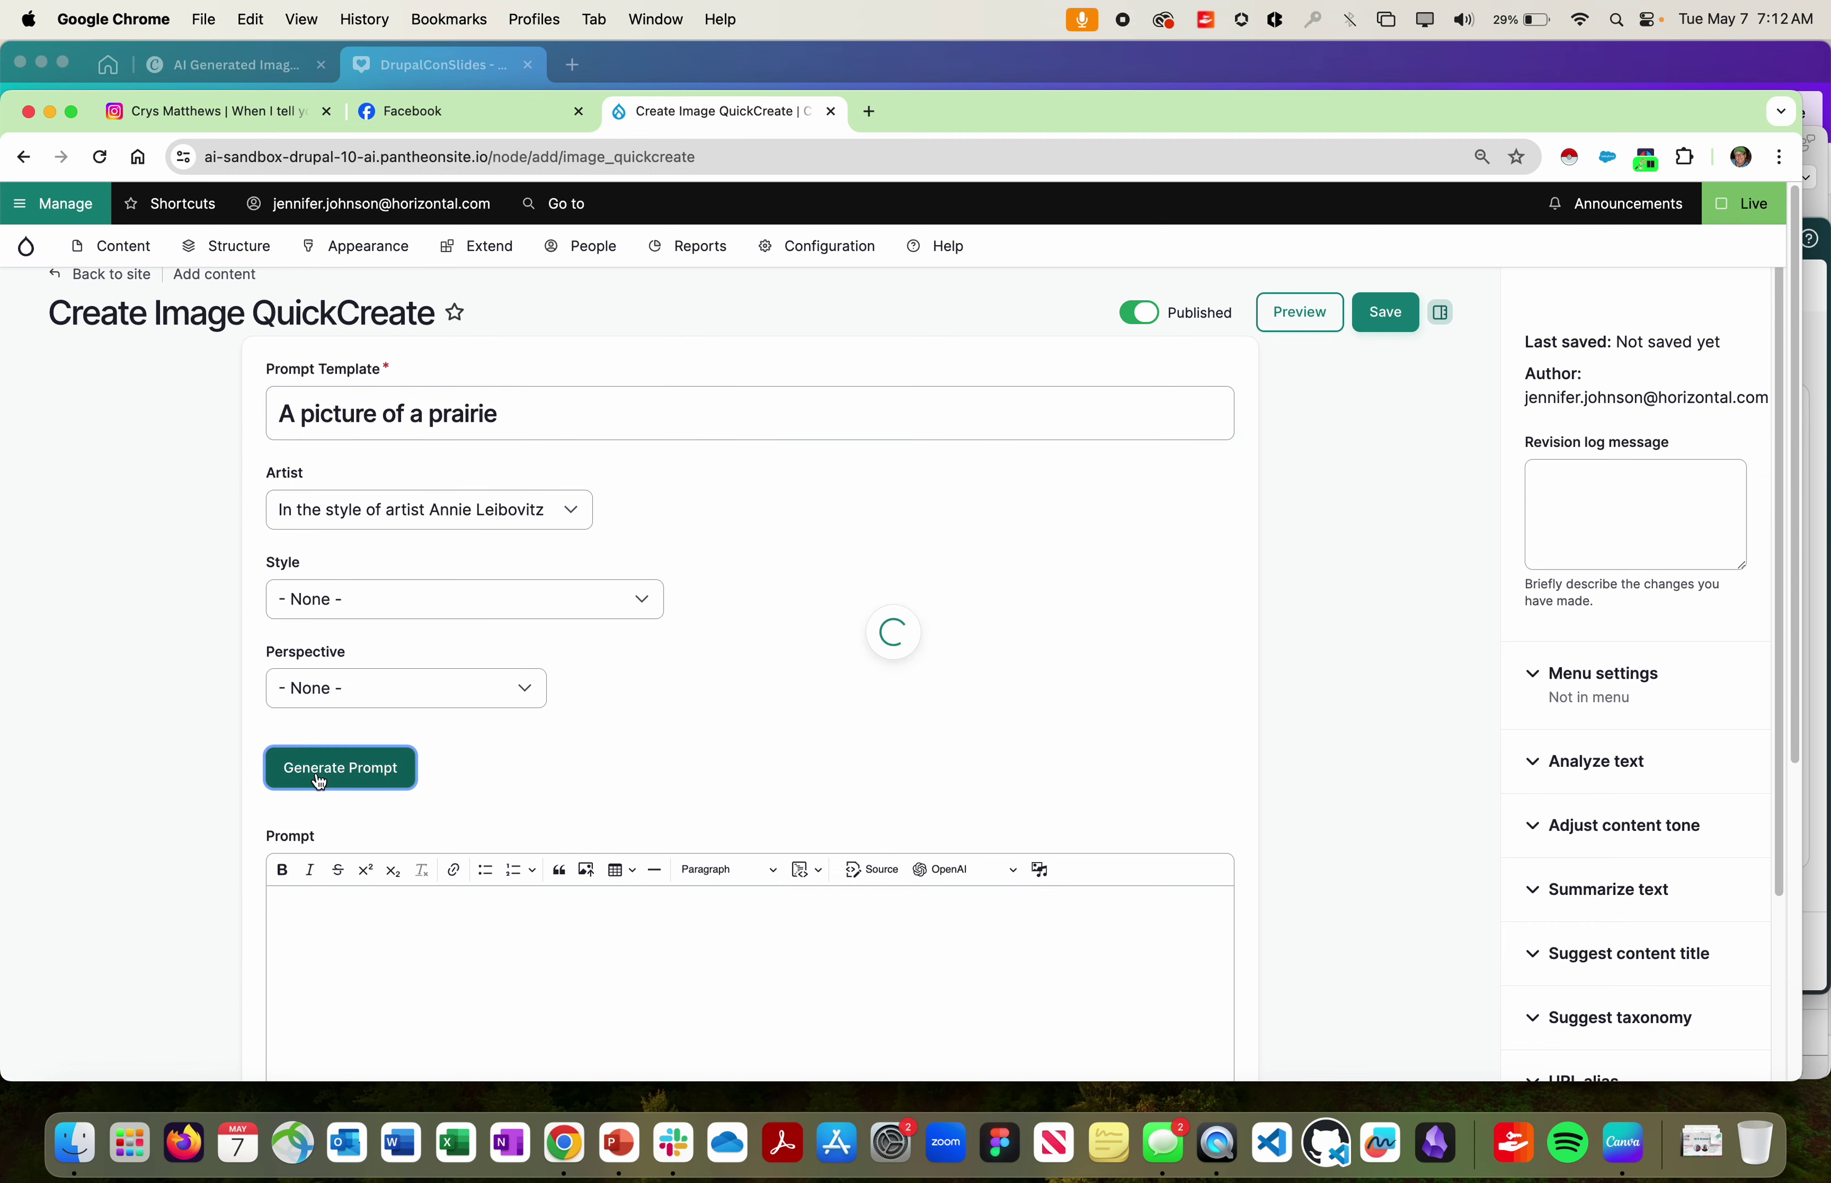
pyautogui.scroll(-3, 194, 551)
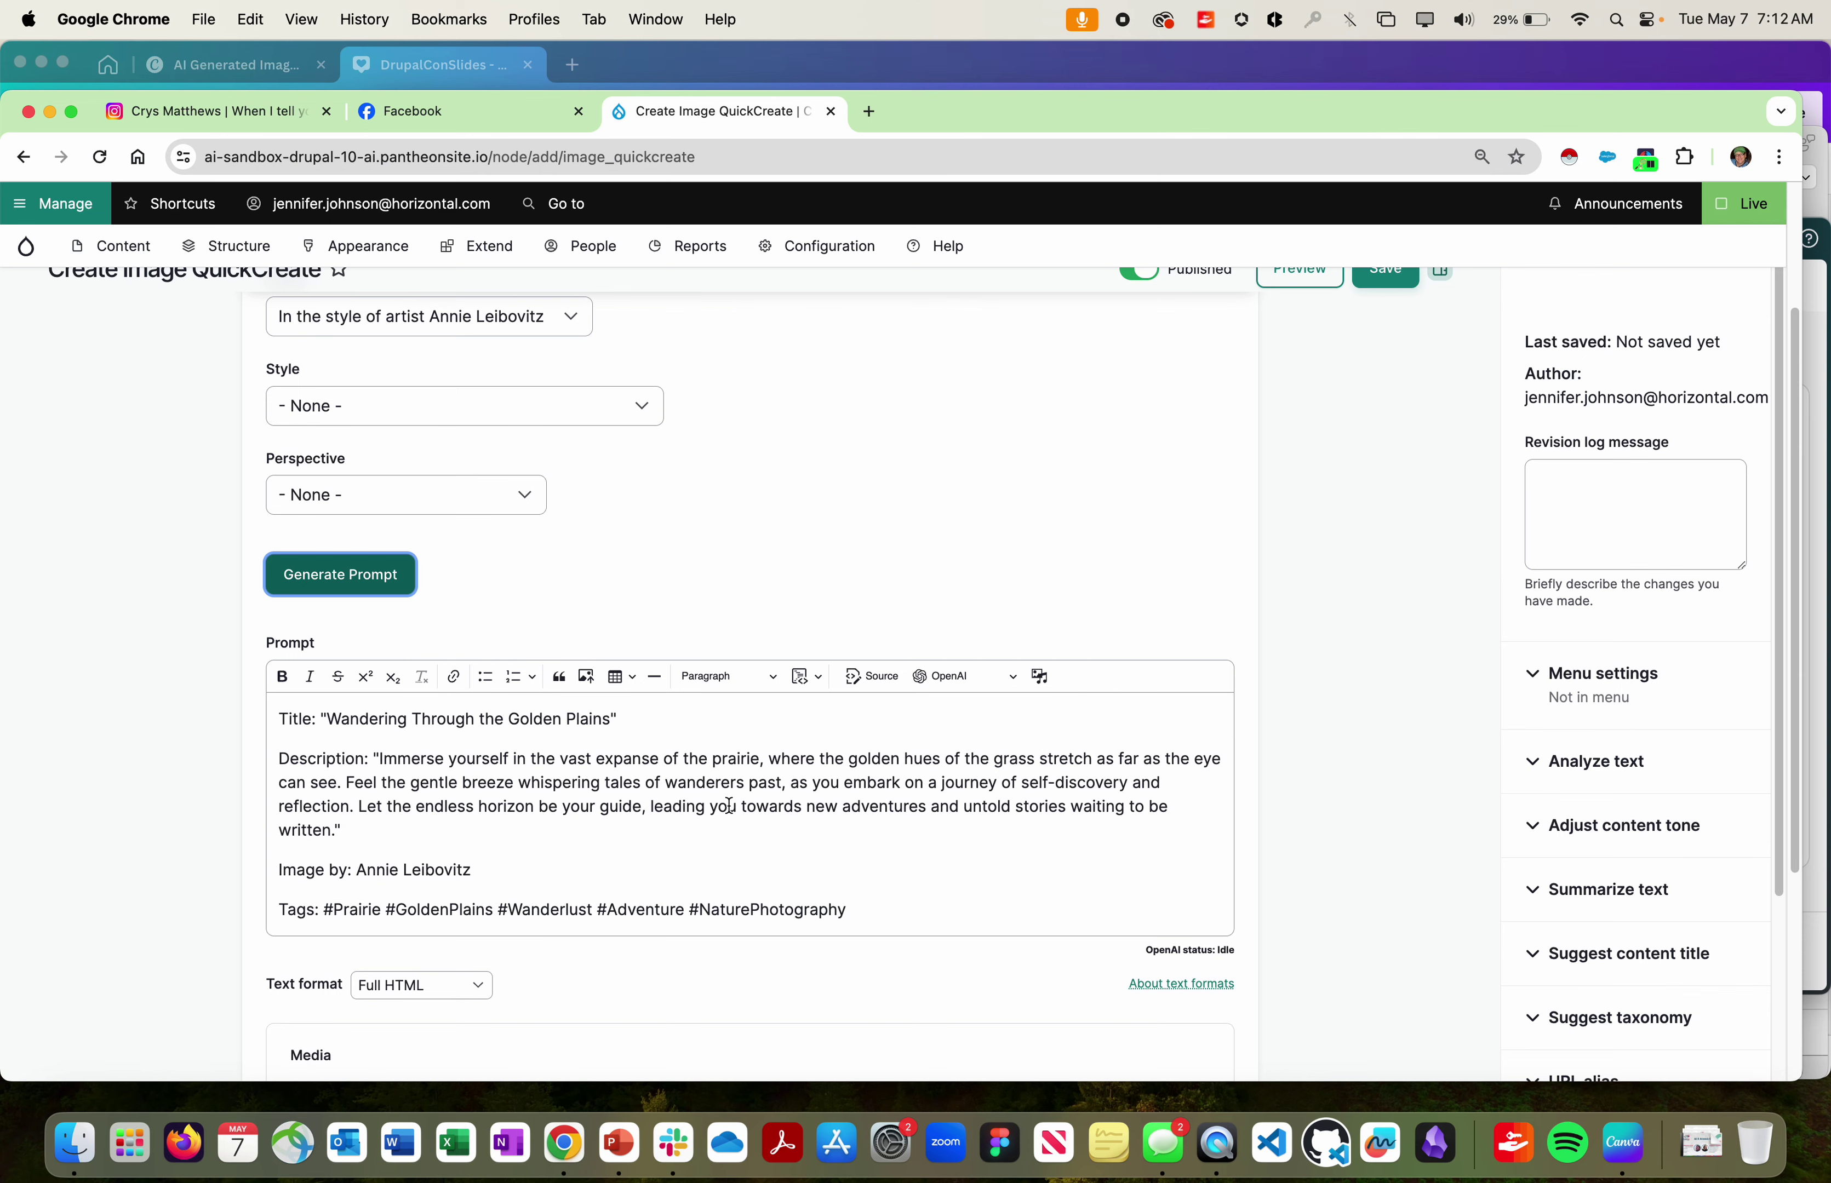
pyautogui.scroll(-2, 685, 807)
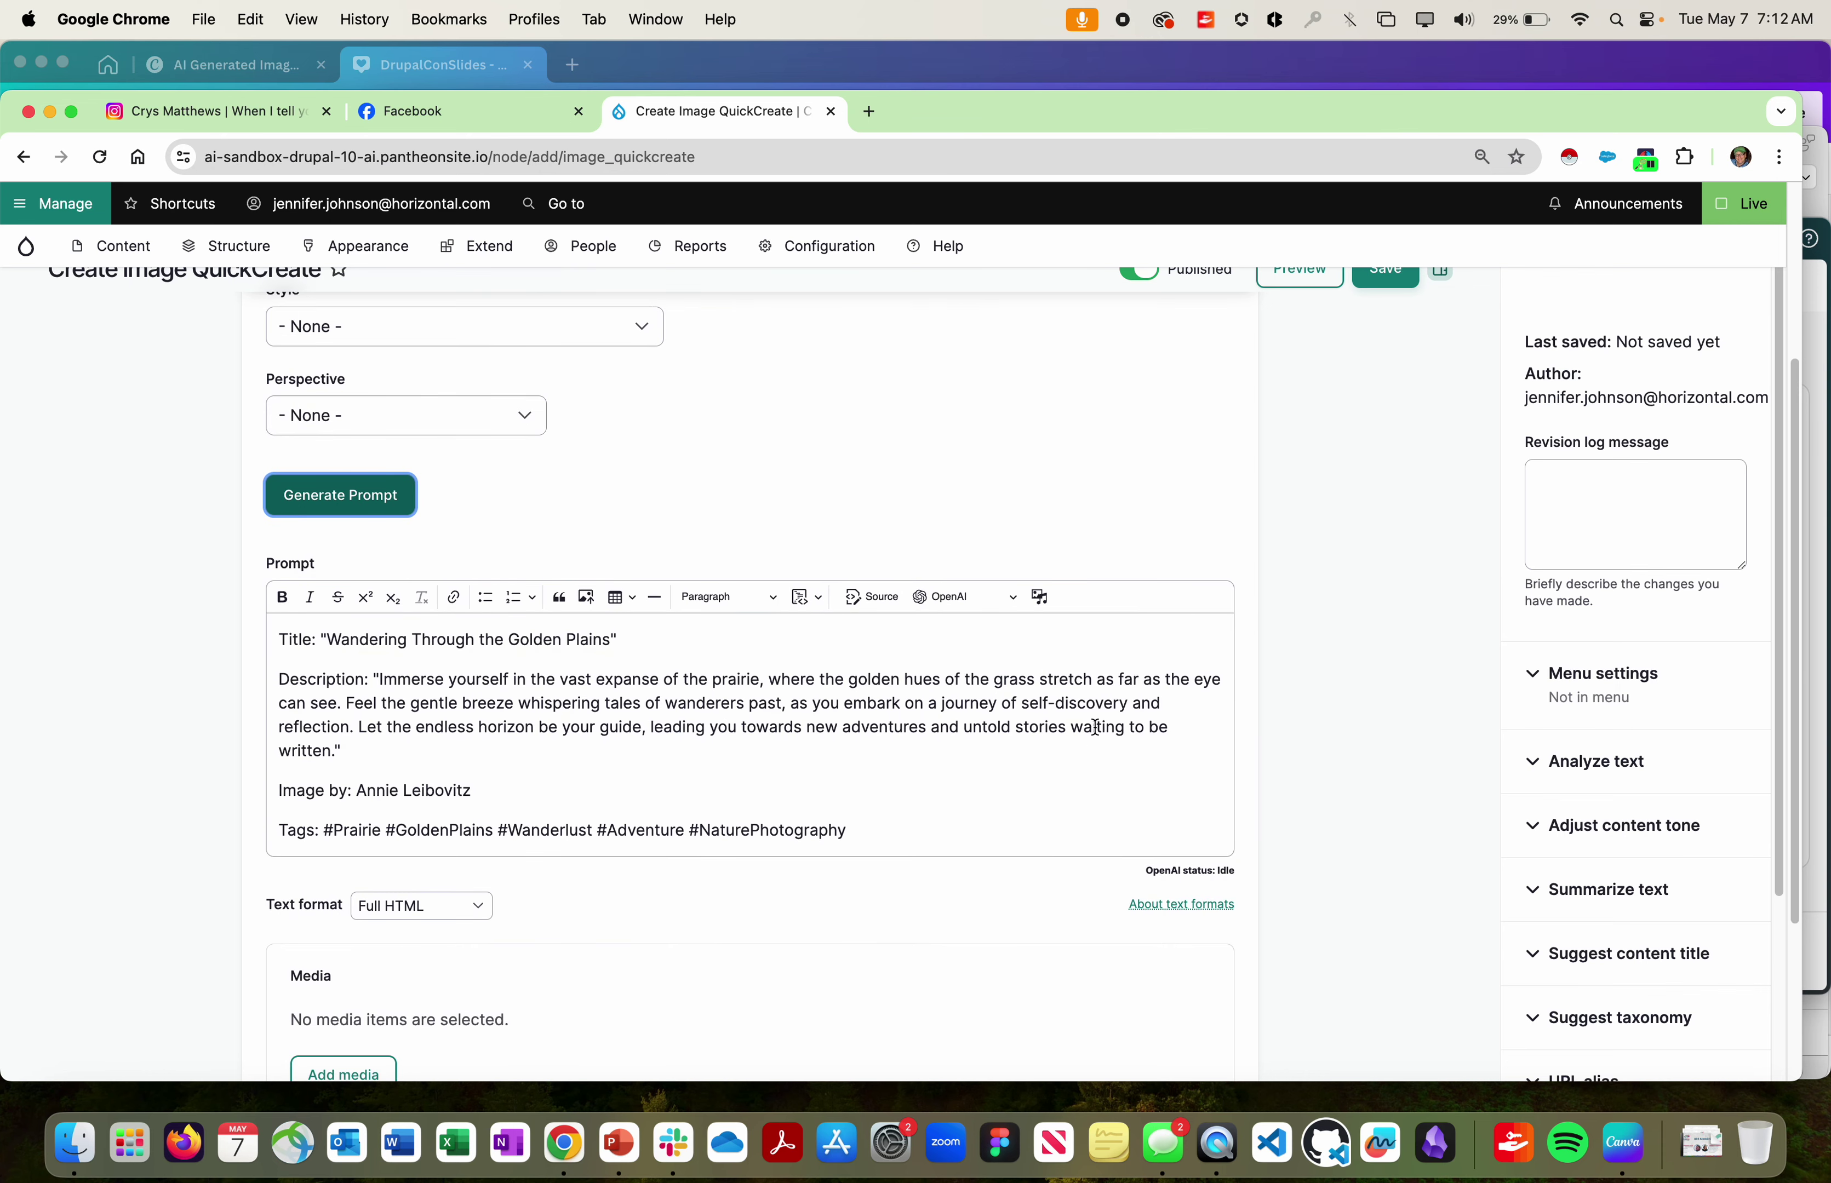
pyautogui.moveTo(332, 748); pyautogui.dragTo(374, 684)
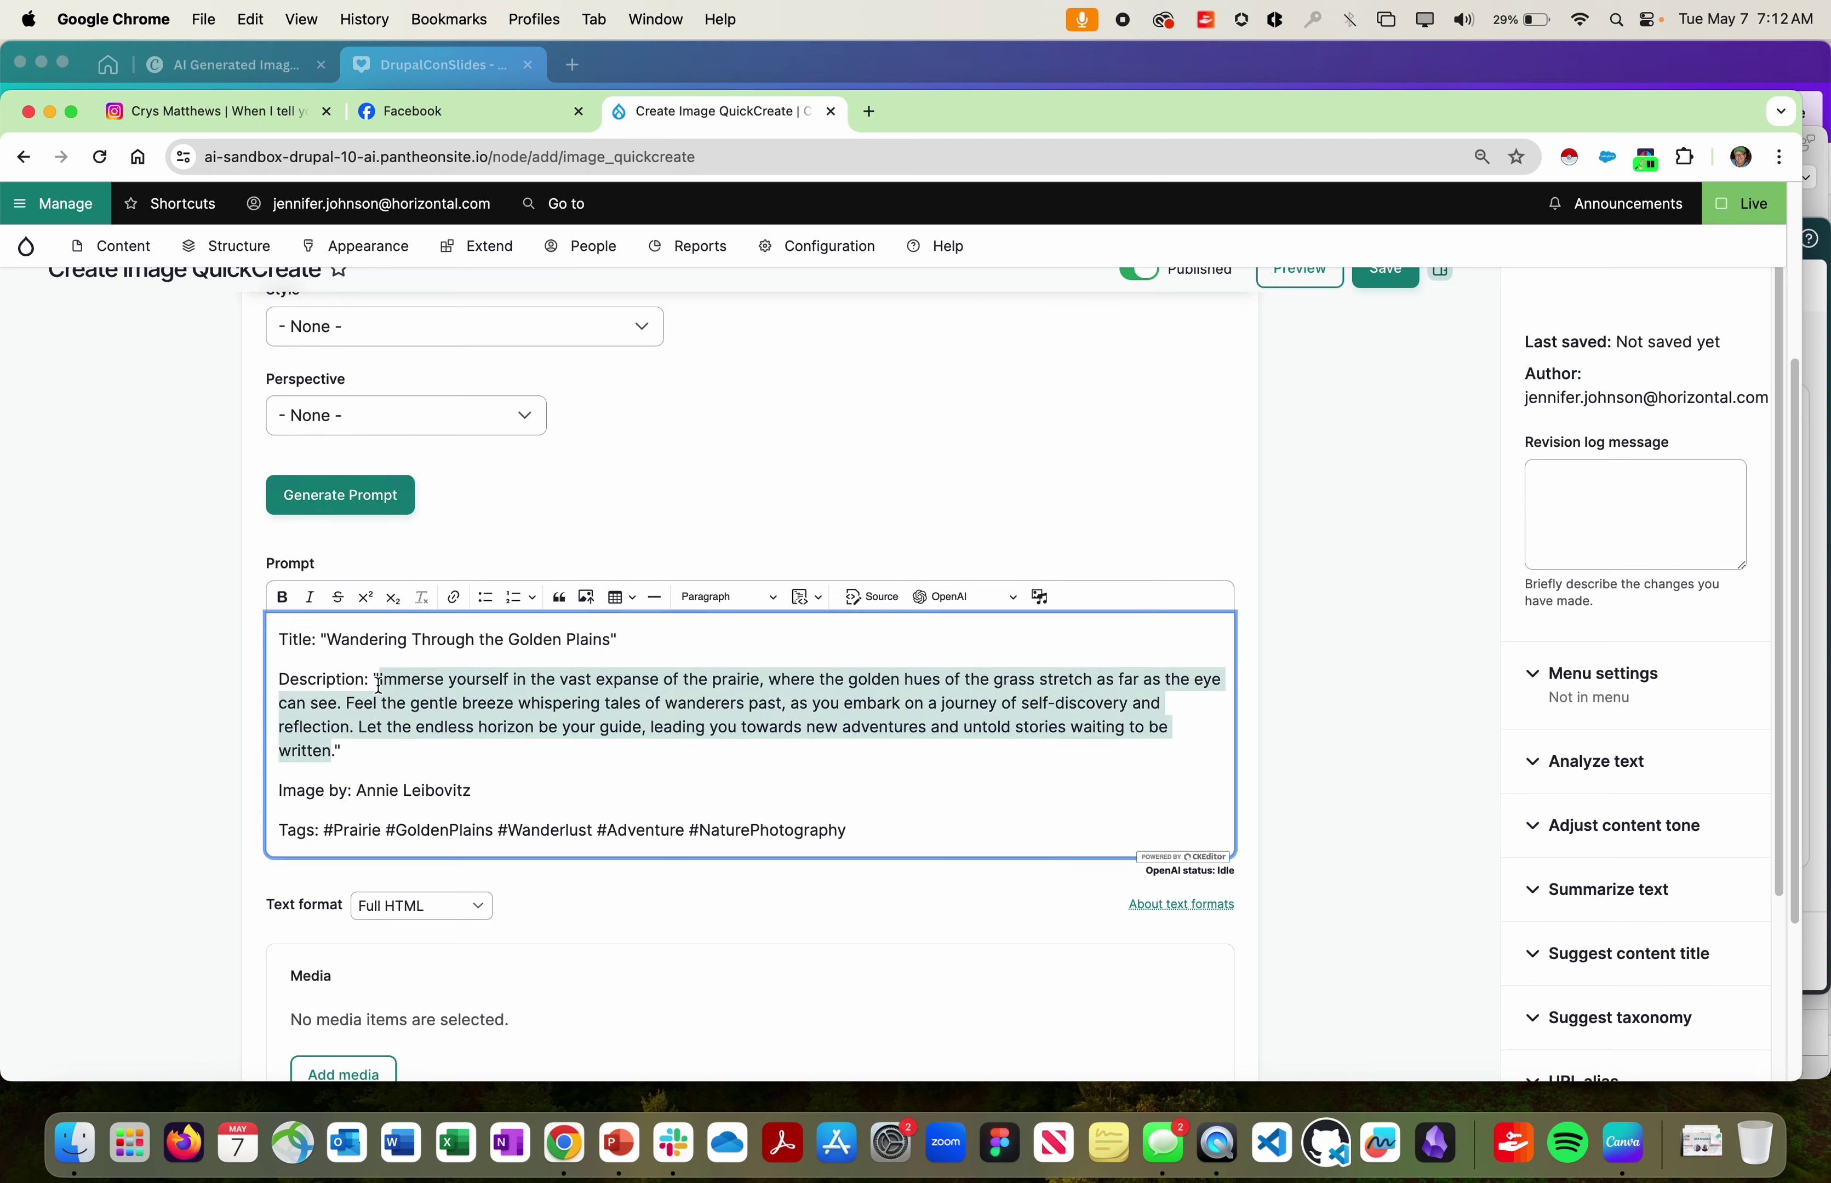
pyautogui.rightClick(445, 704)
pyautogui.click(498, 668)
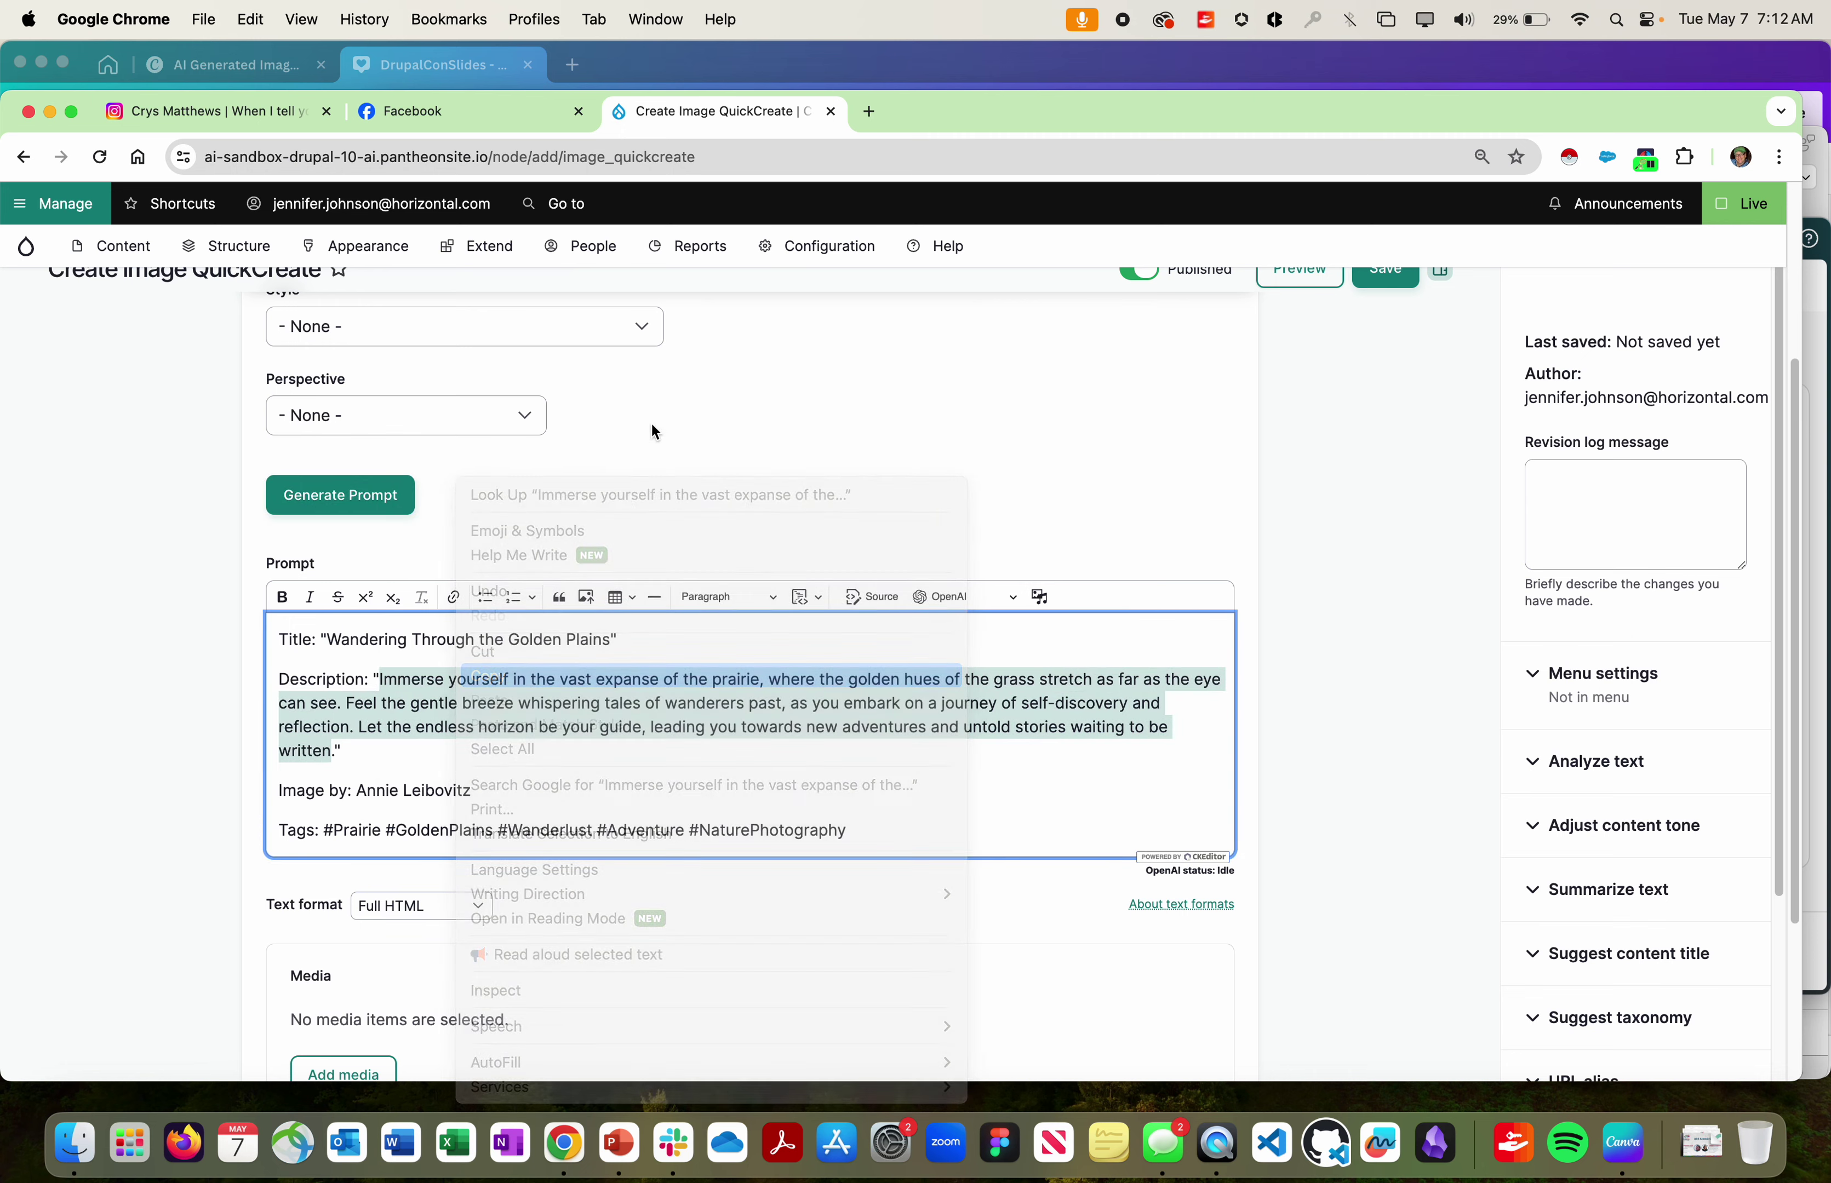
# Step: Open discord.com/invite/openai in a new browser tab and accept the invitation to the OpenAI server
pyautogui.click(871, 112)
pyautogui.write('discord.com/invite/openai')
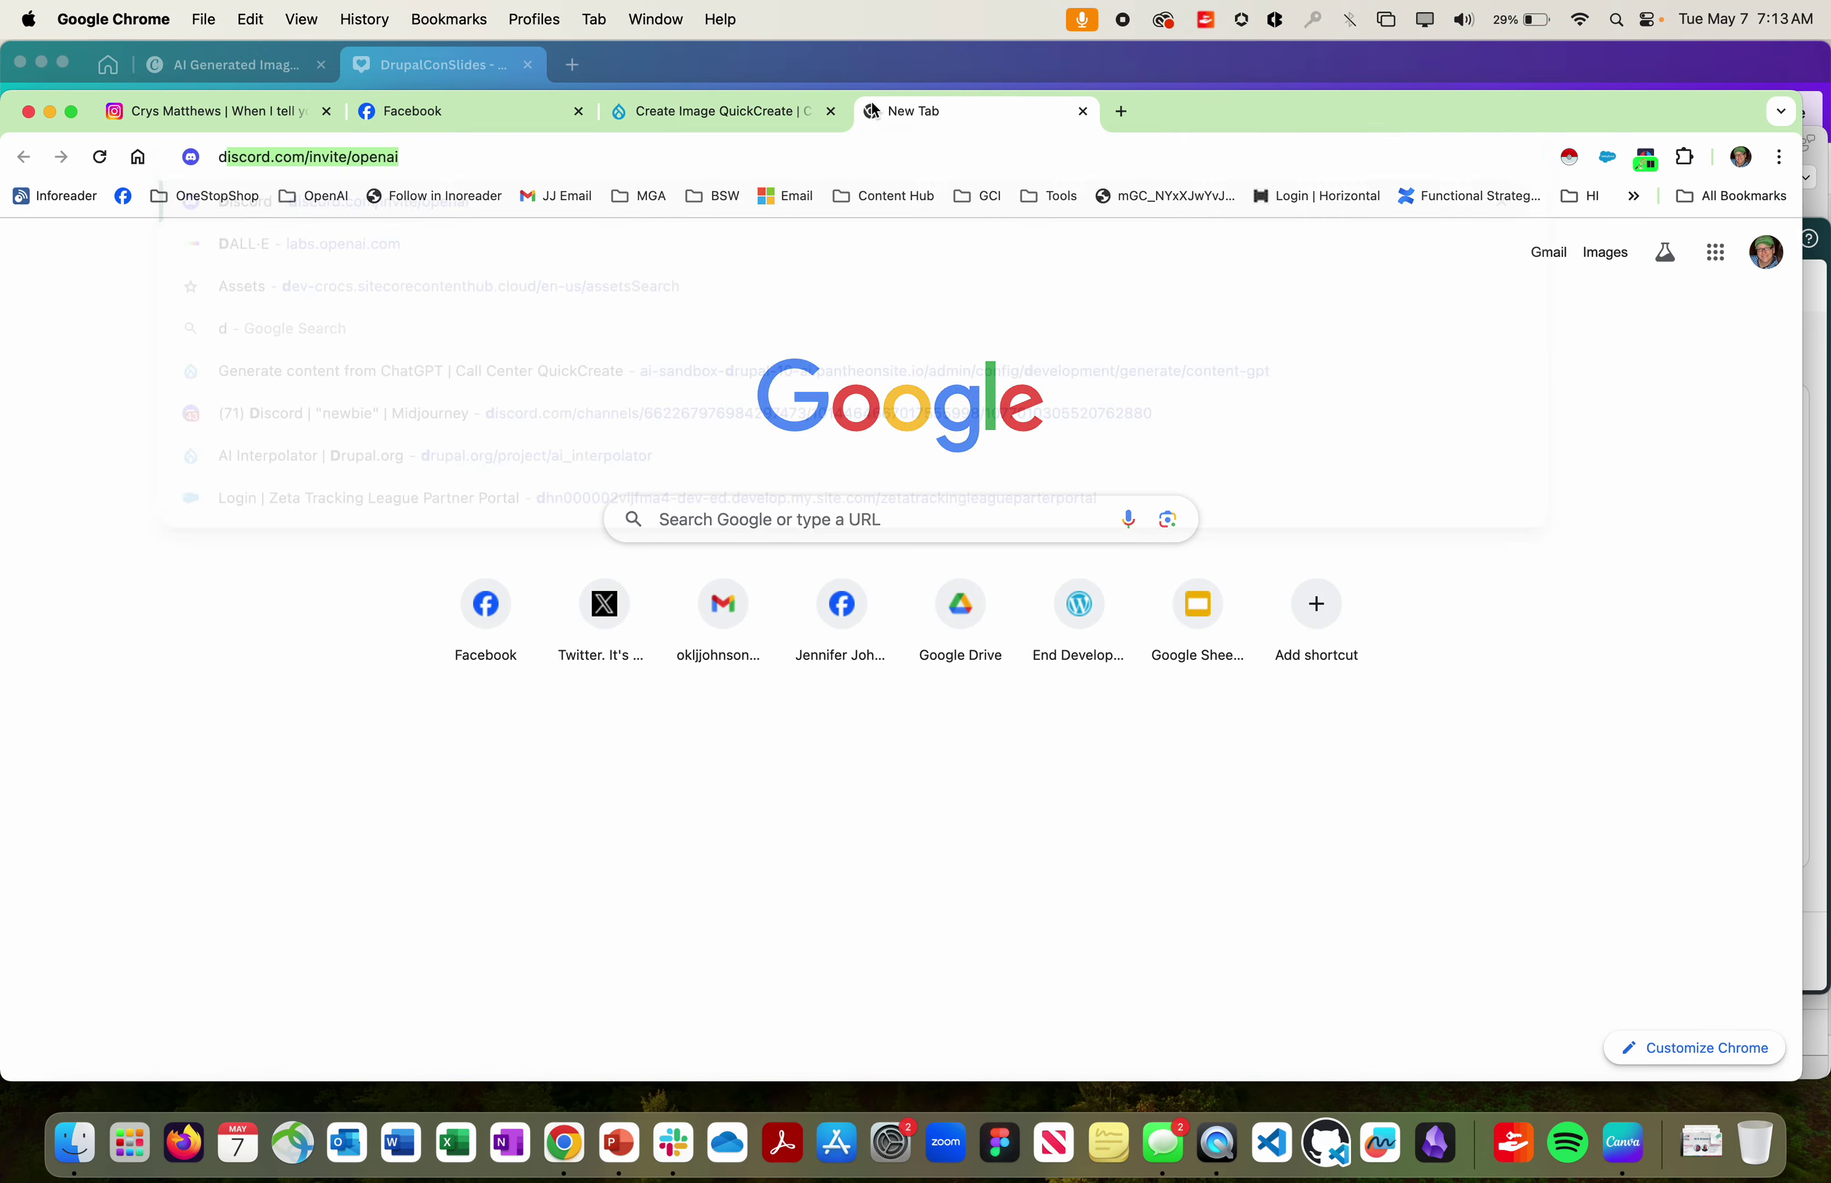
pyautogui.press('Return')
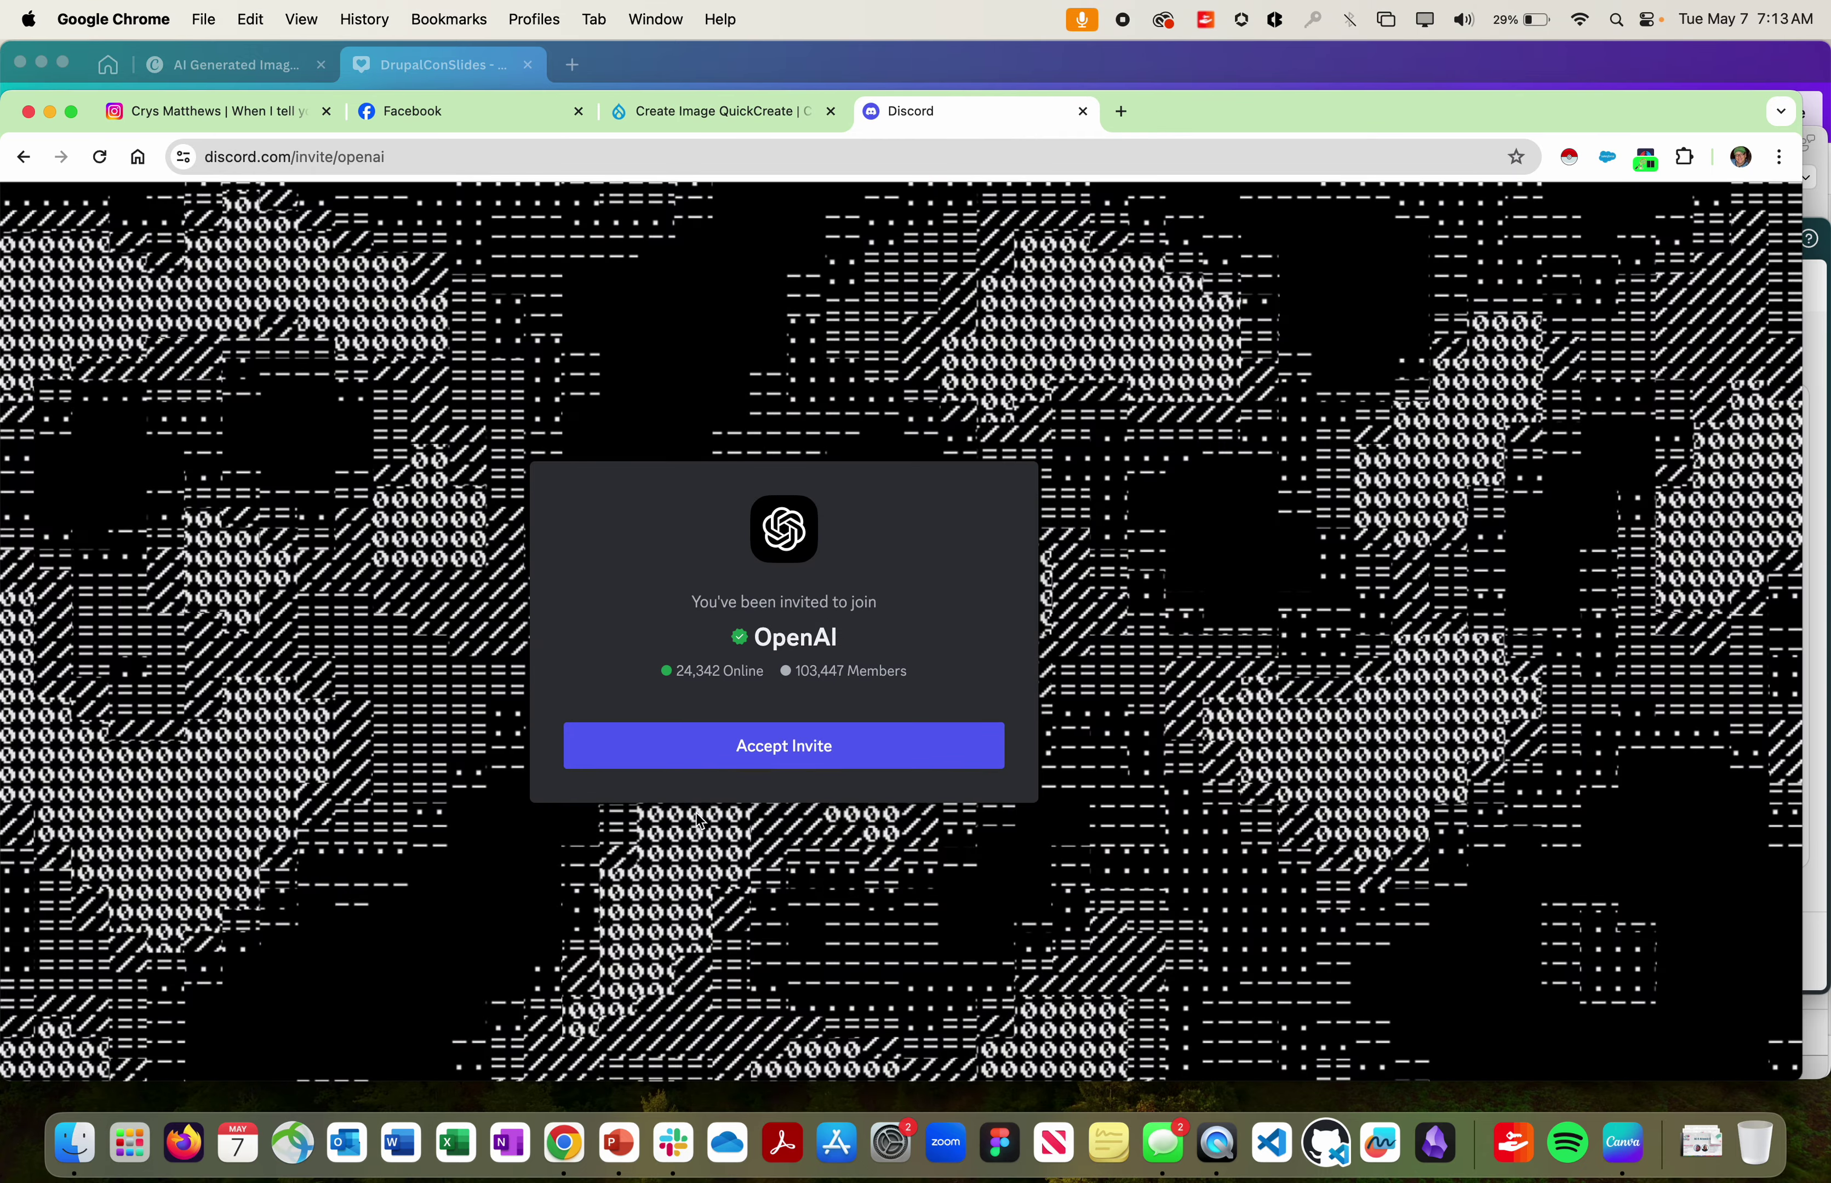
pyautogui.click(696, 746)
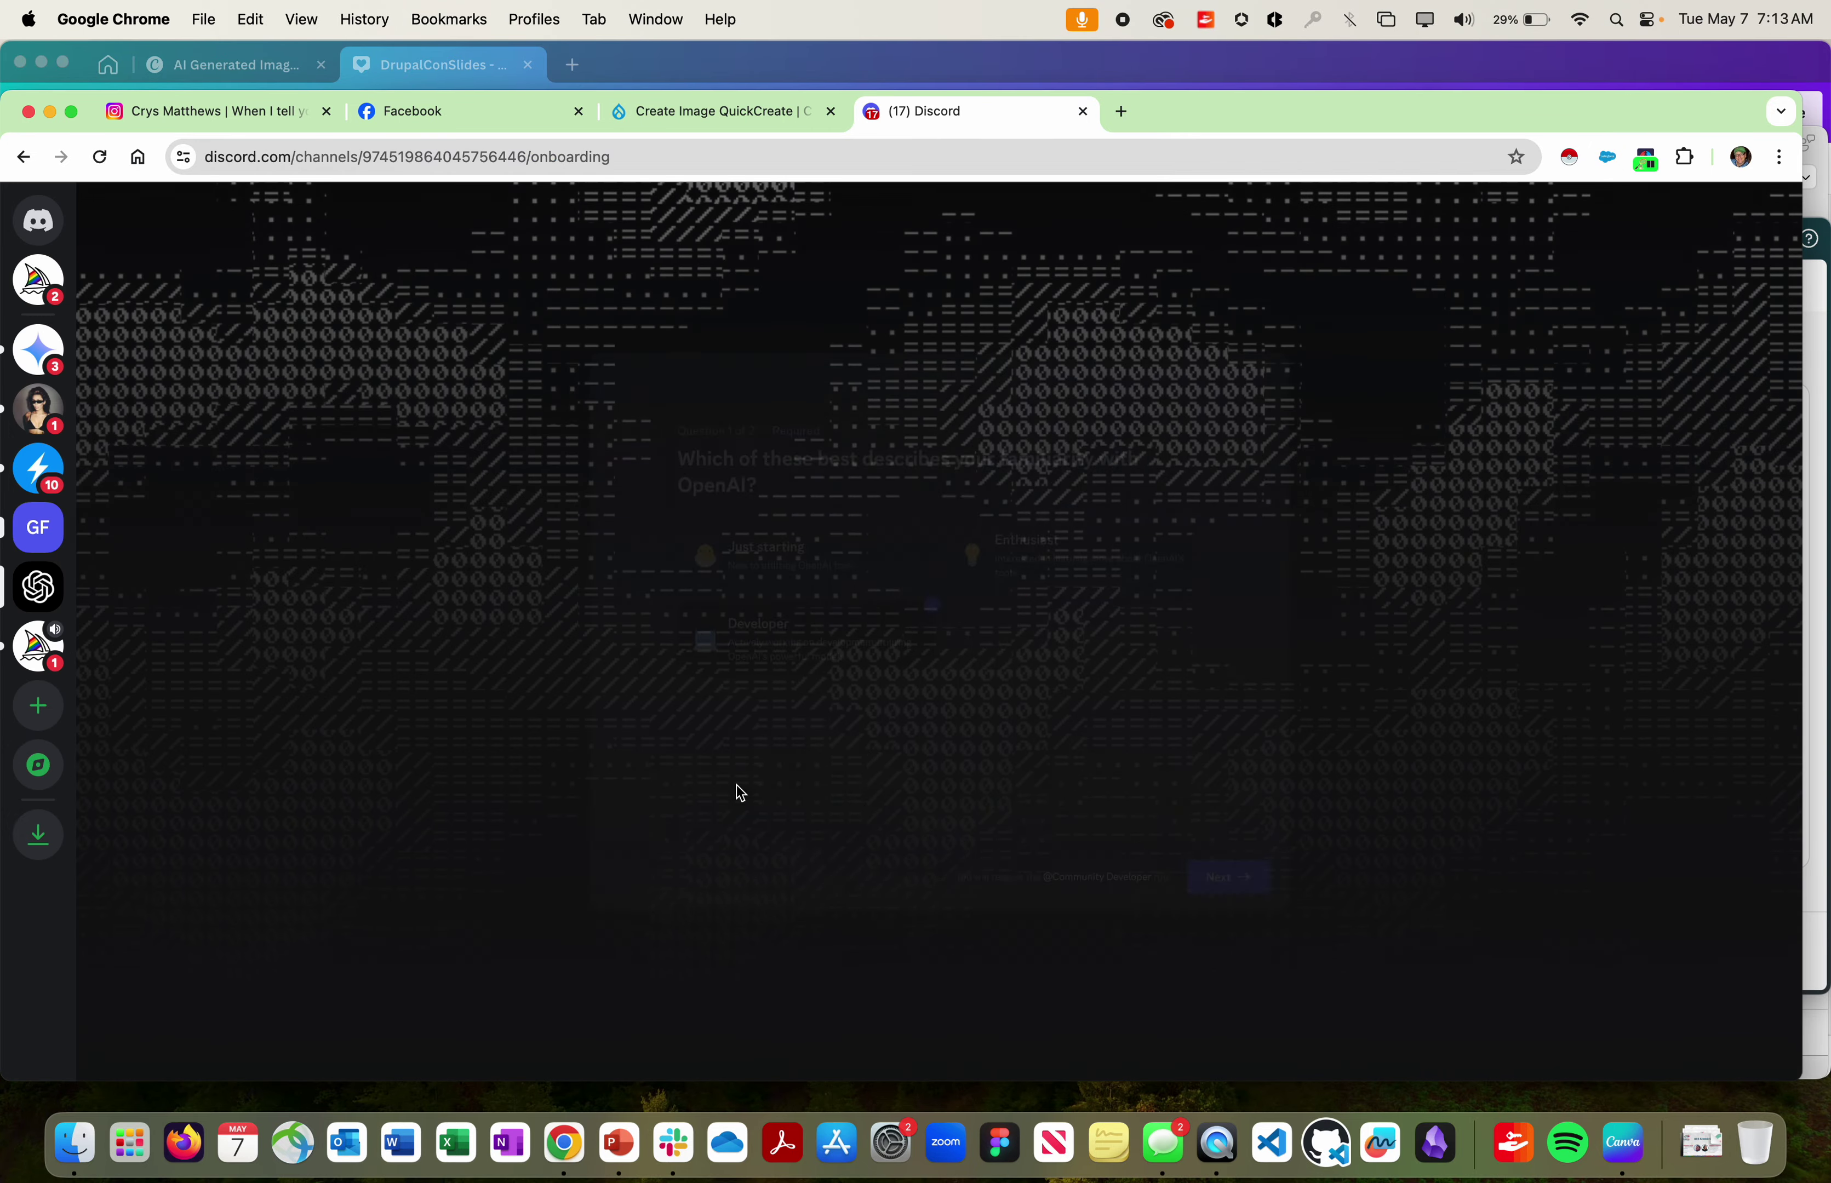
# Step: Skip both OpenAI server onboarding questions and finish by agreeing to the server rules
pyautogui.click(1316, 935)
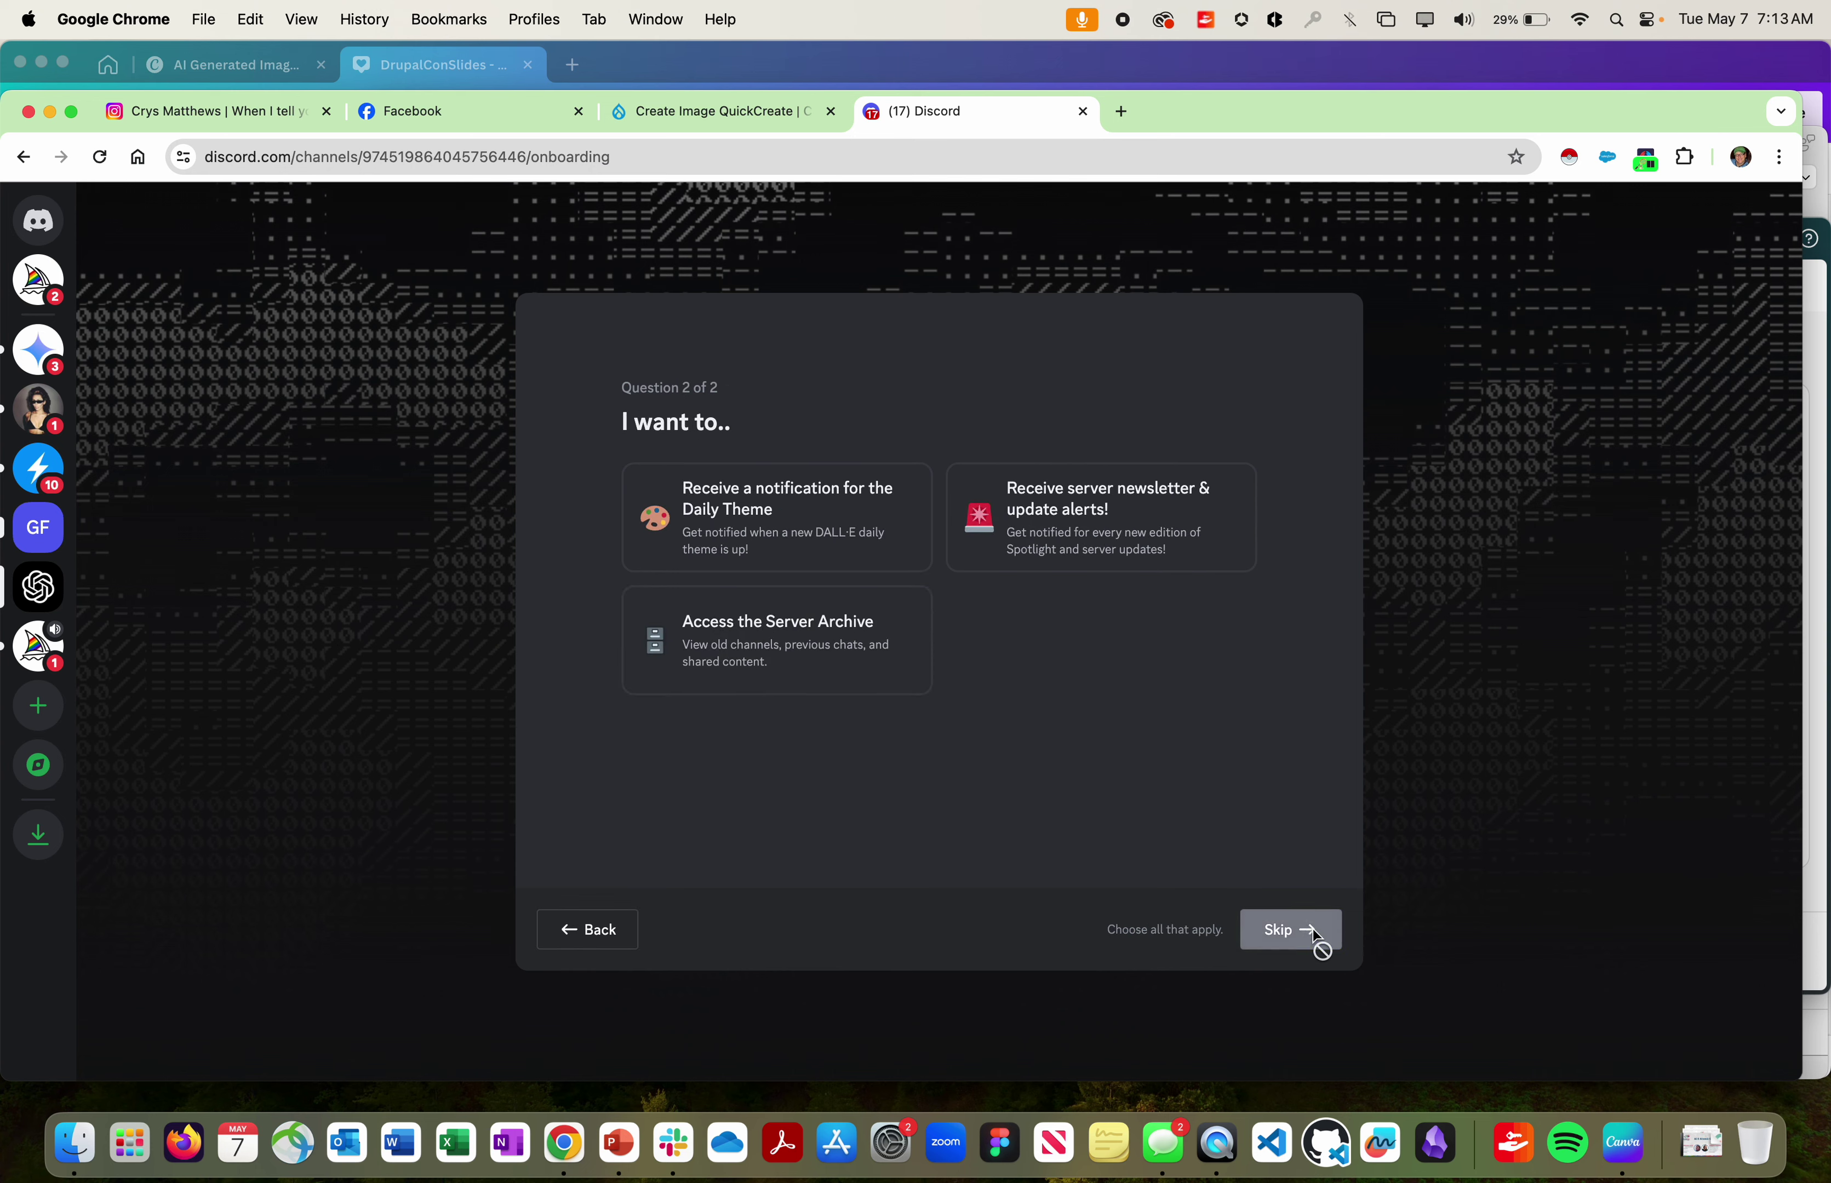
pyautogui.click(1314, 933)
pyautogui.scroll(-5, 1241, 781)
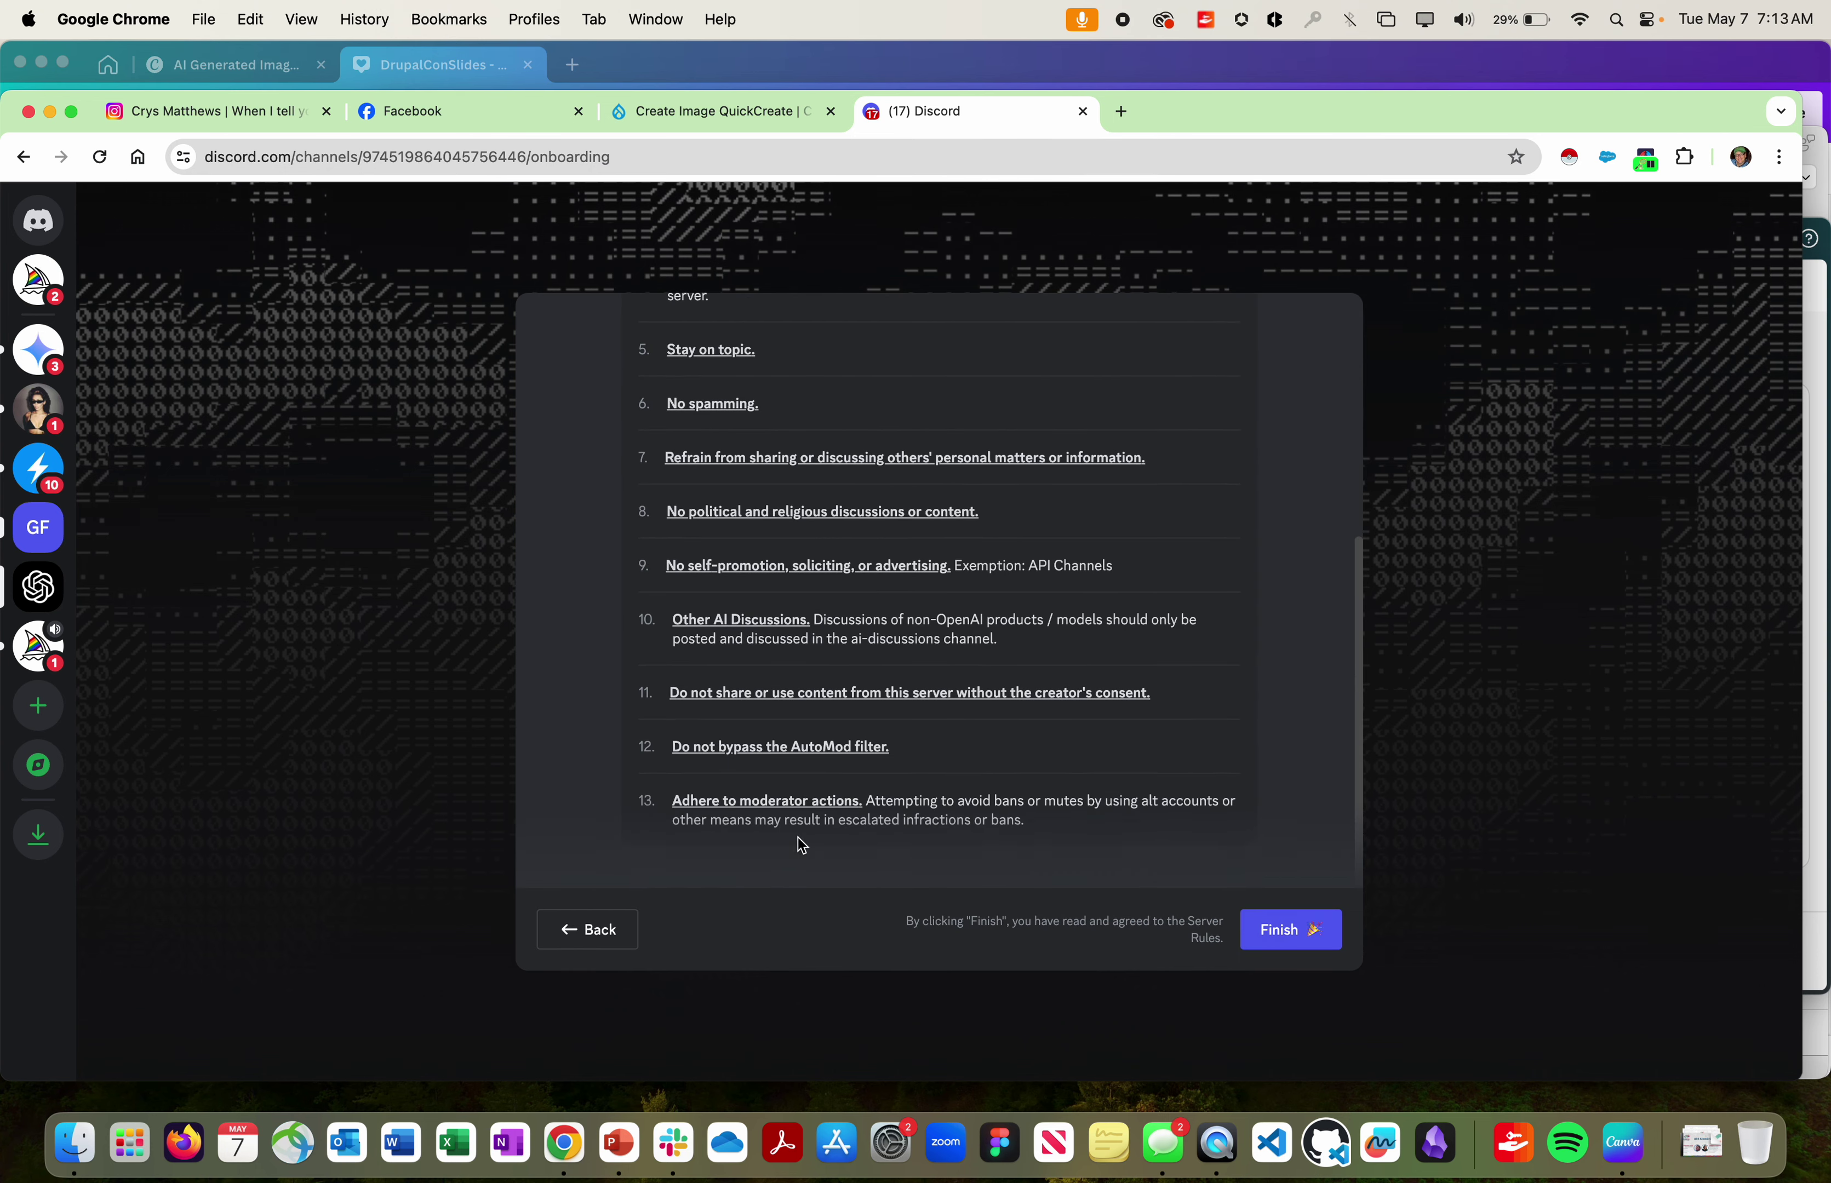
pyautogui.click(1288, 933)
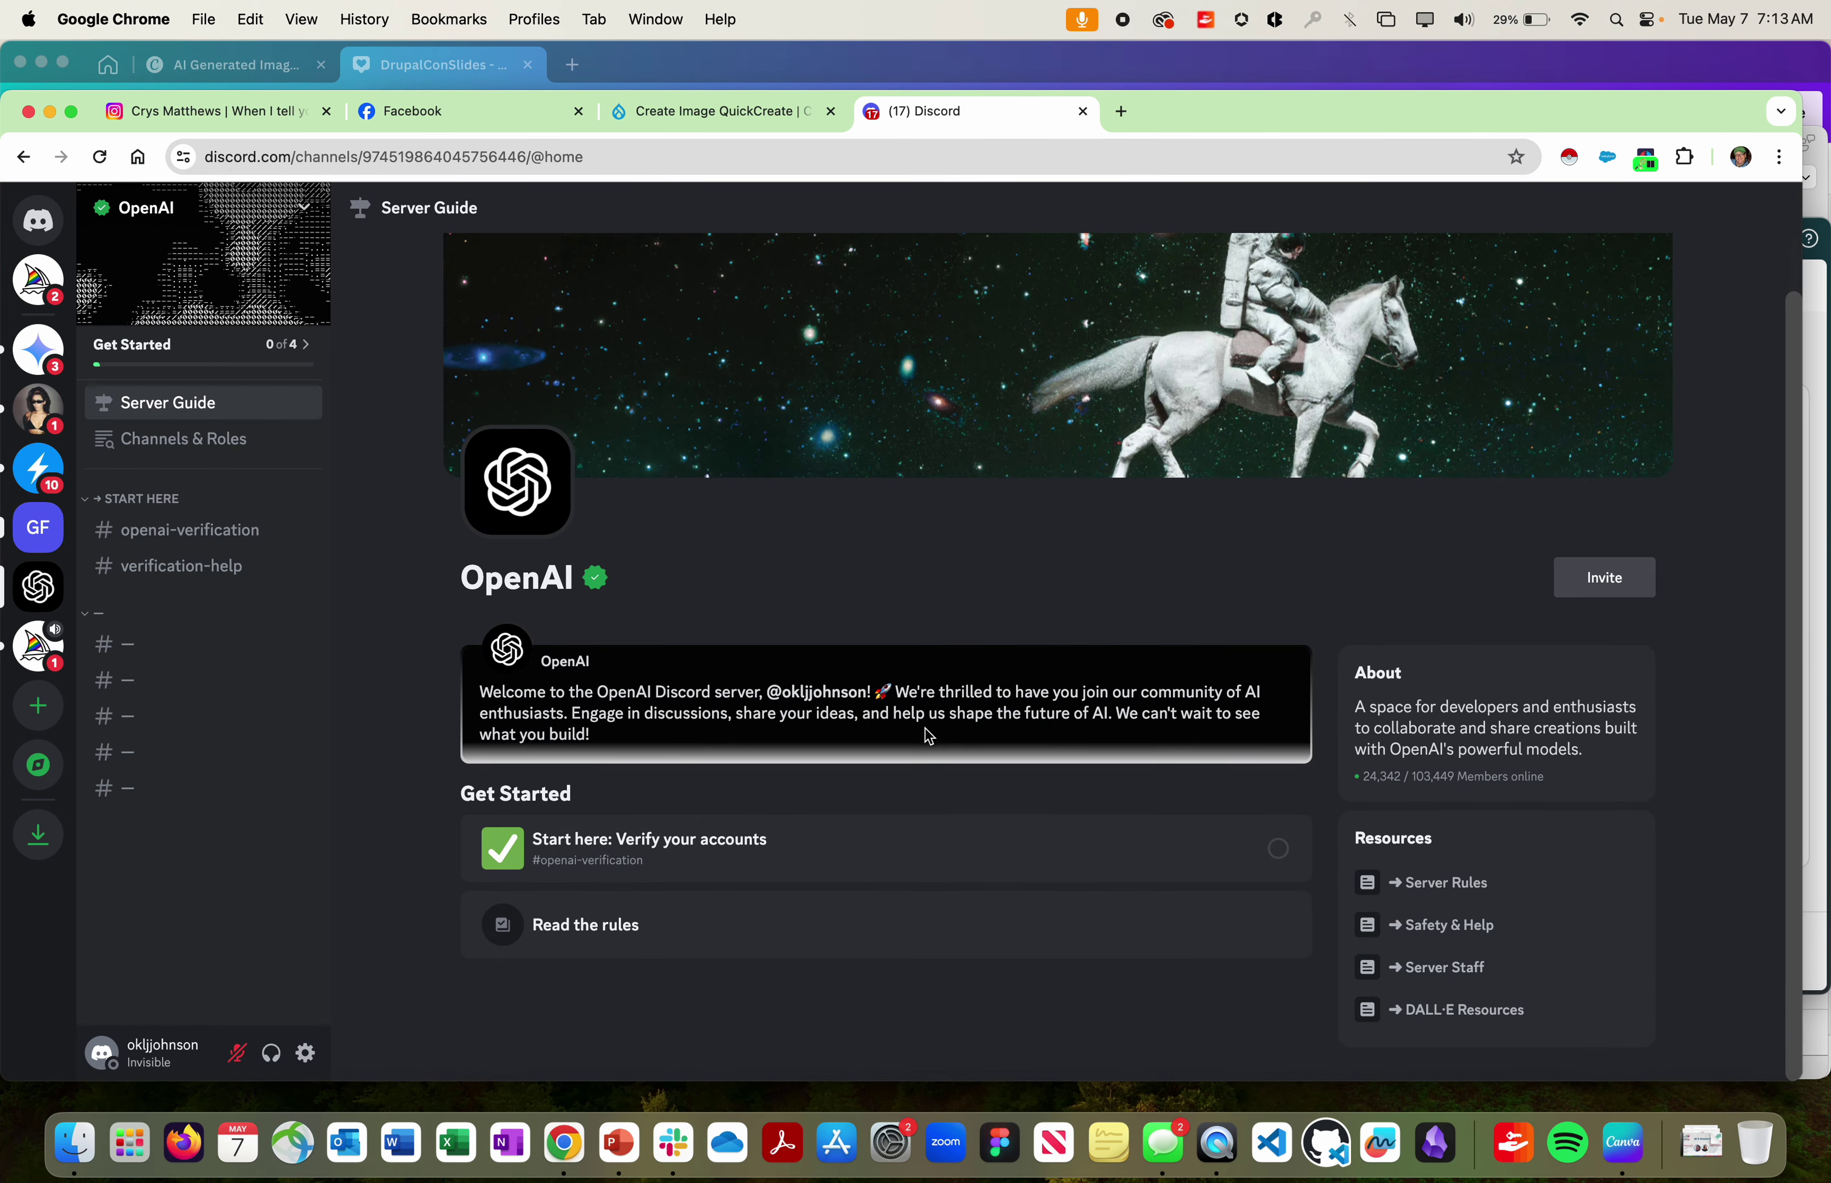
# Step: In the GF server's general channel, submit a Midjourney /imagine prompt containing the copied prairie description
pyautogui.click(38, 527)
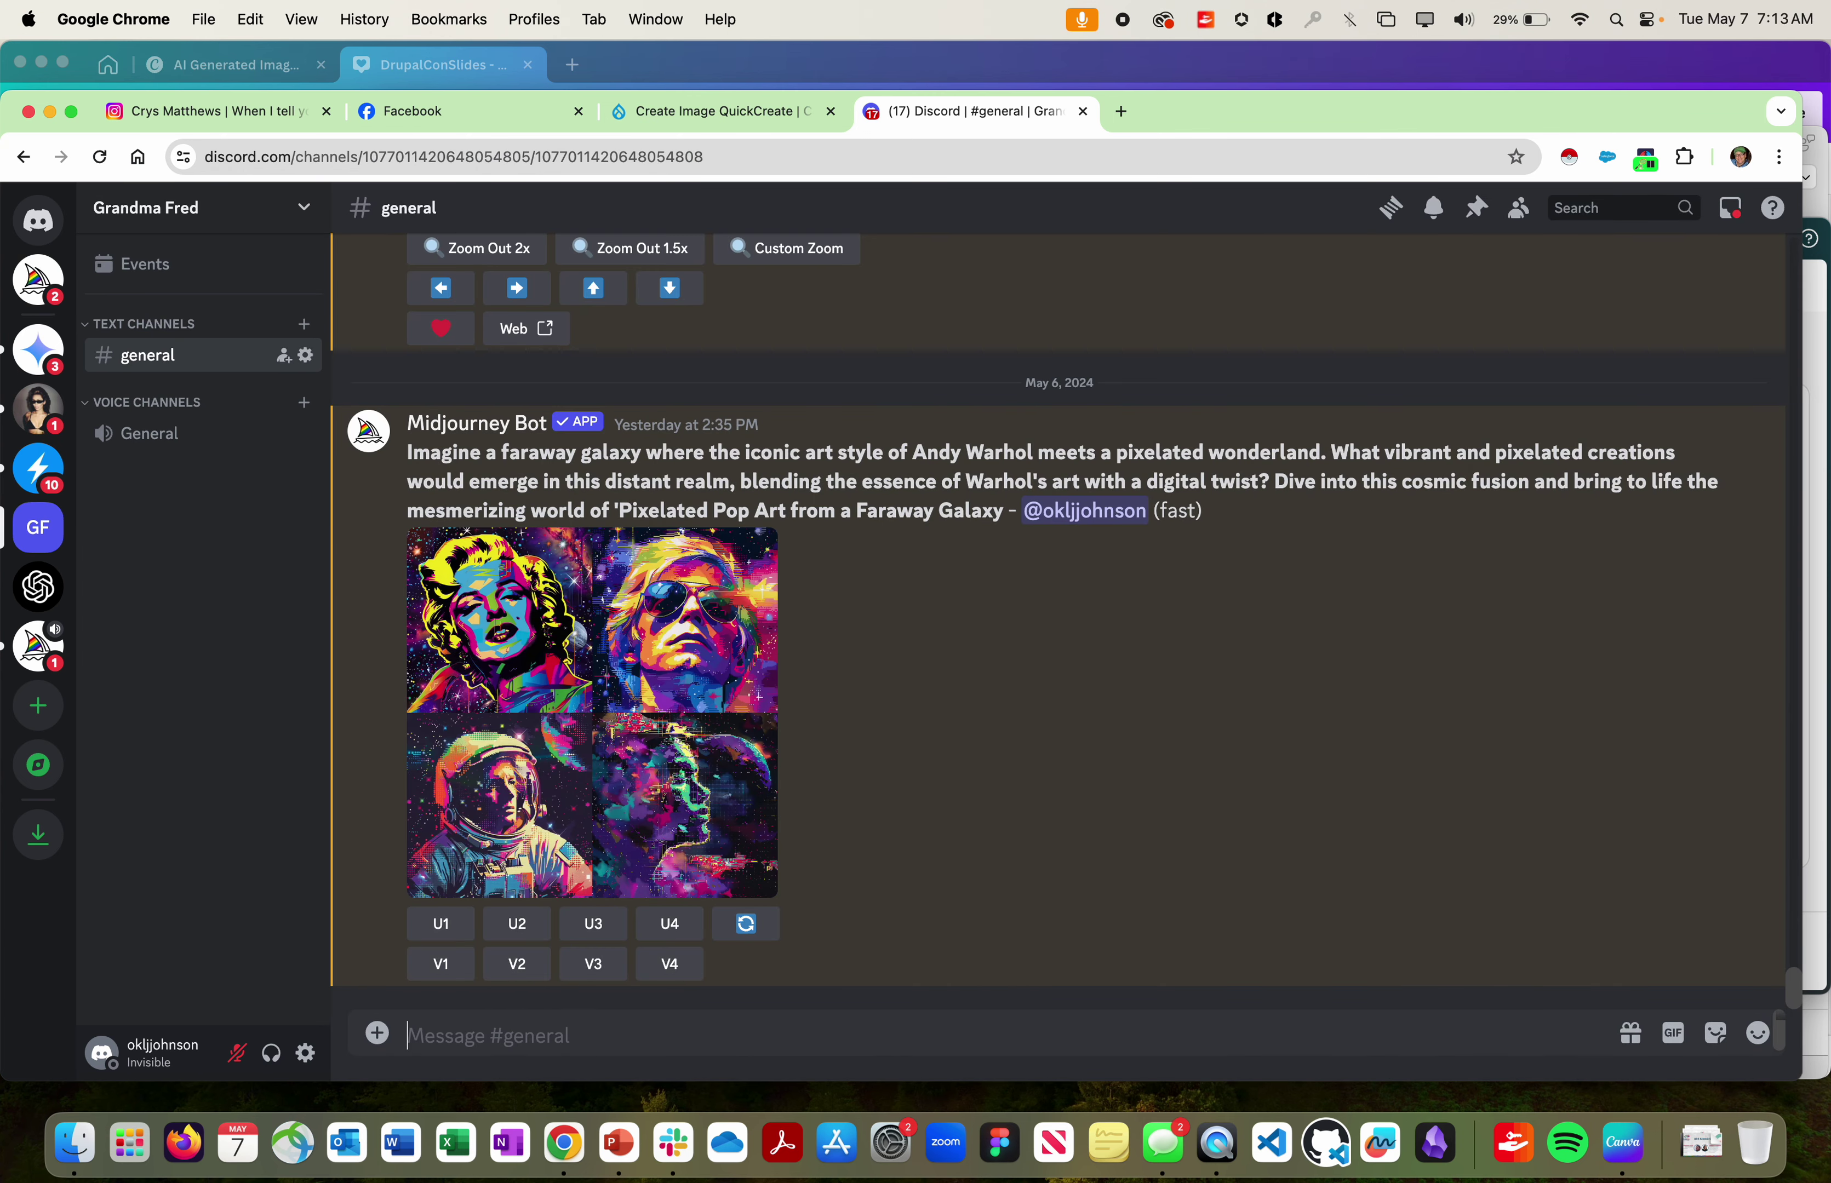
pyautogui.write('/imag')
pyautogui.press('Return')
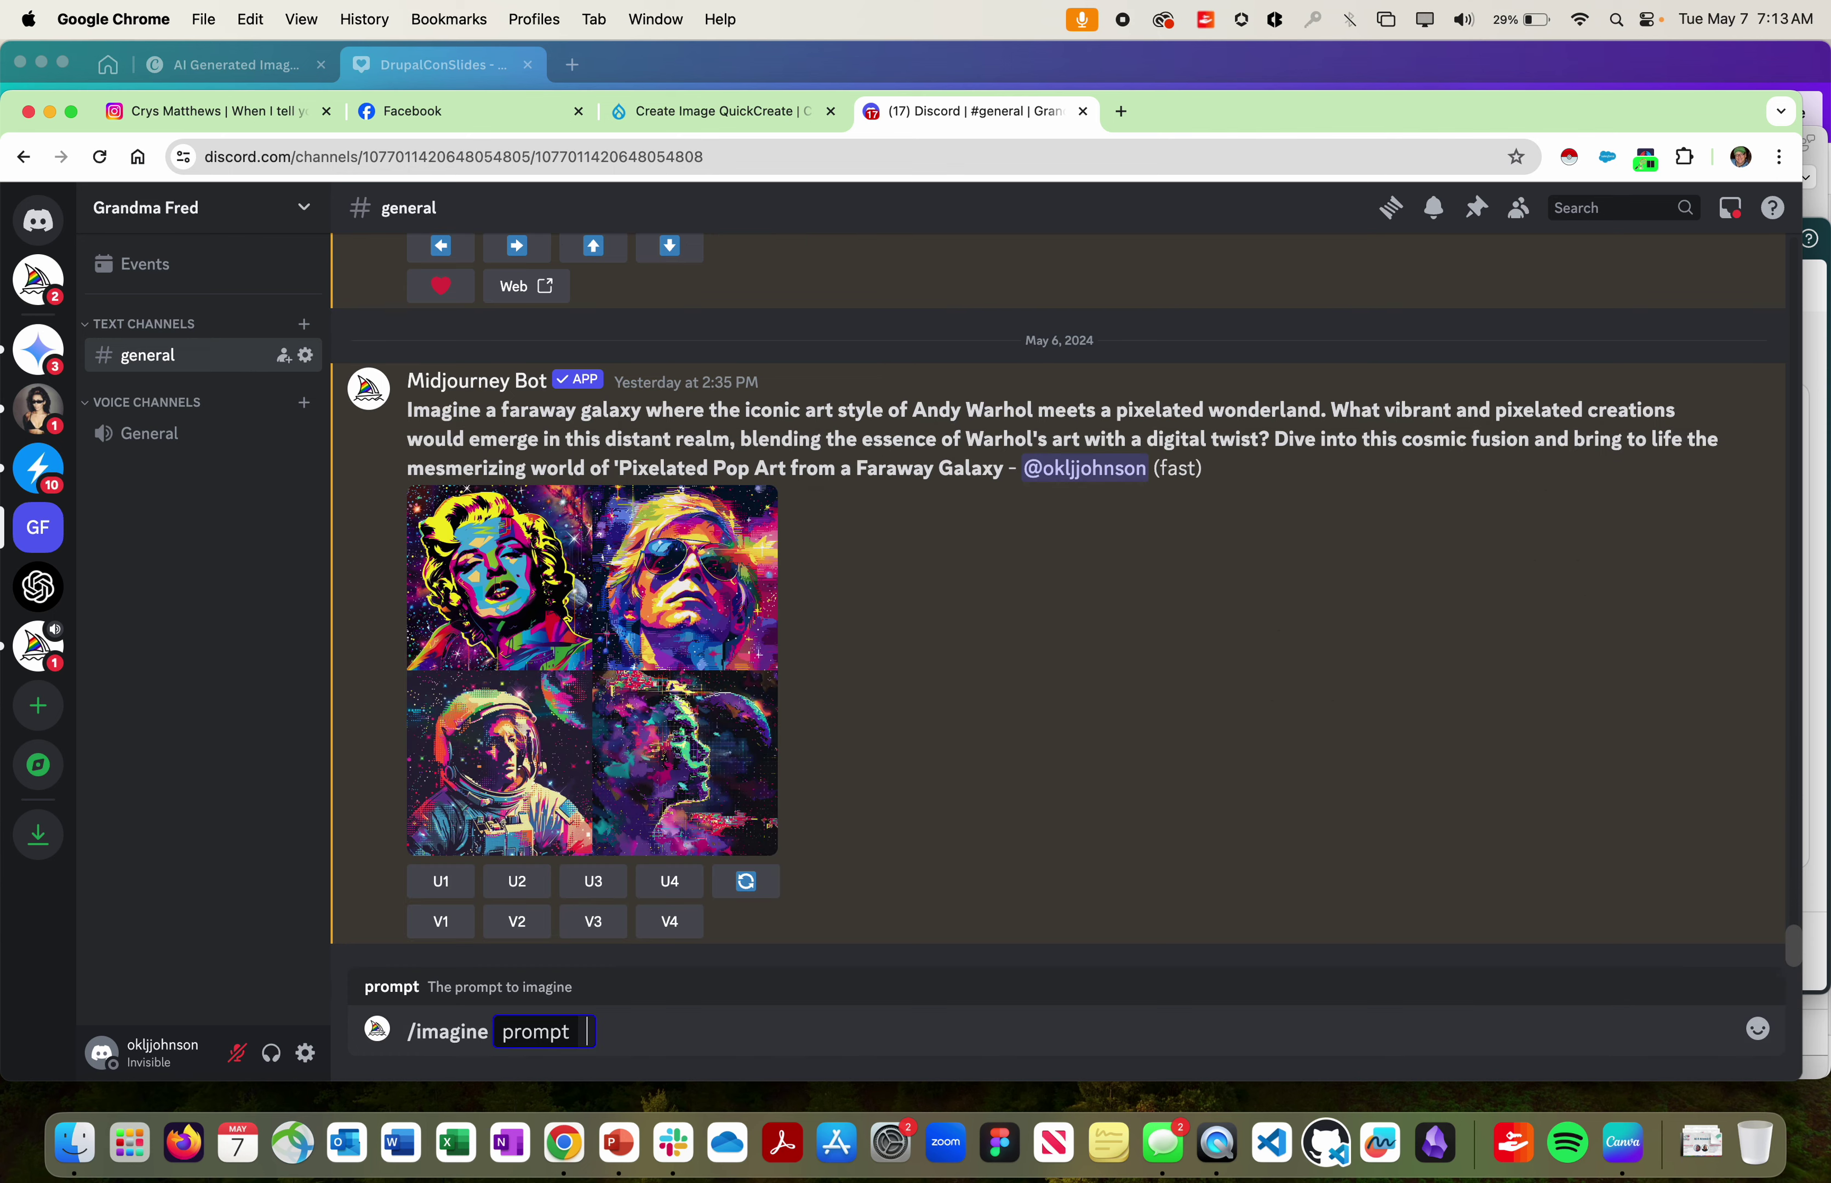
pyautogui.write('Immerse yourself in the vast expanse of the prairie, where the golden hues of the grass stretch as far as the eye can see. Feel the gentle breeze whispering tales of wanderers past, as you embark on a journey of self-discovery and reflection. Let the endless horizon be your guide, leading you towards new adventures and untold stories waiting to be written')
pyautogui.press('Return')
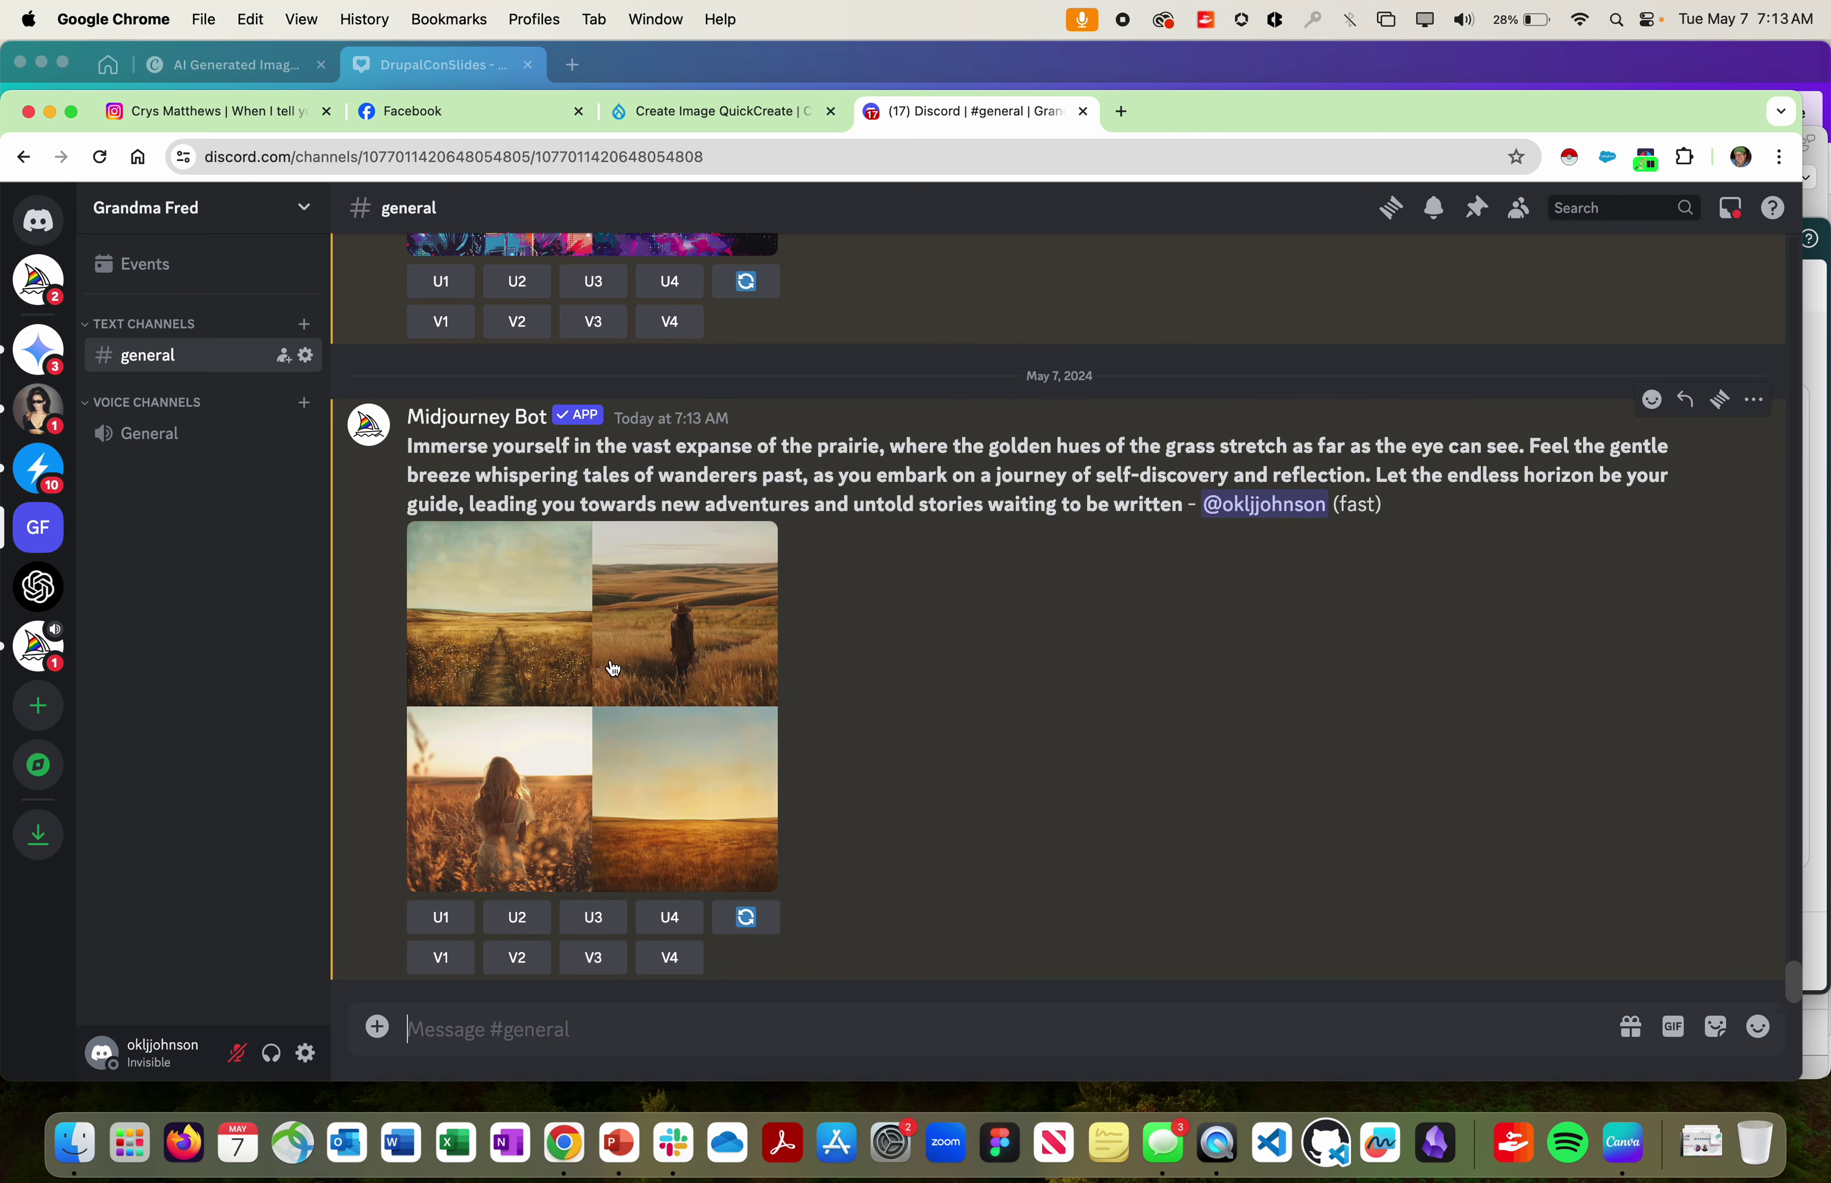
# Step: Open the prairie image grid in the browser at full size and examine all four images
pyautogui.click(613, 667)
pyautogui.click(690, 942)
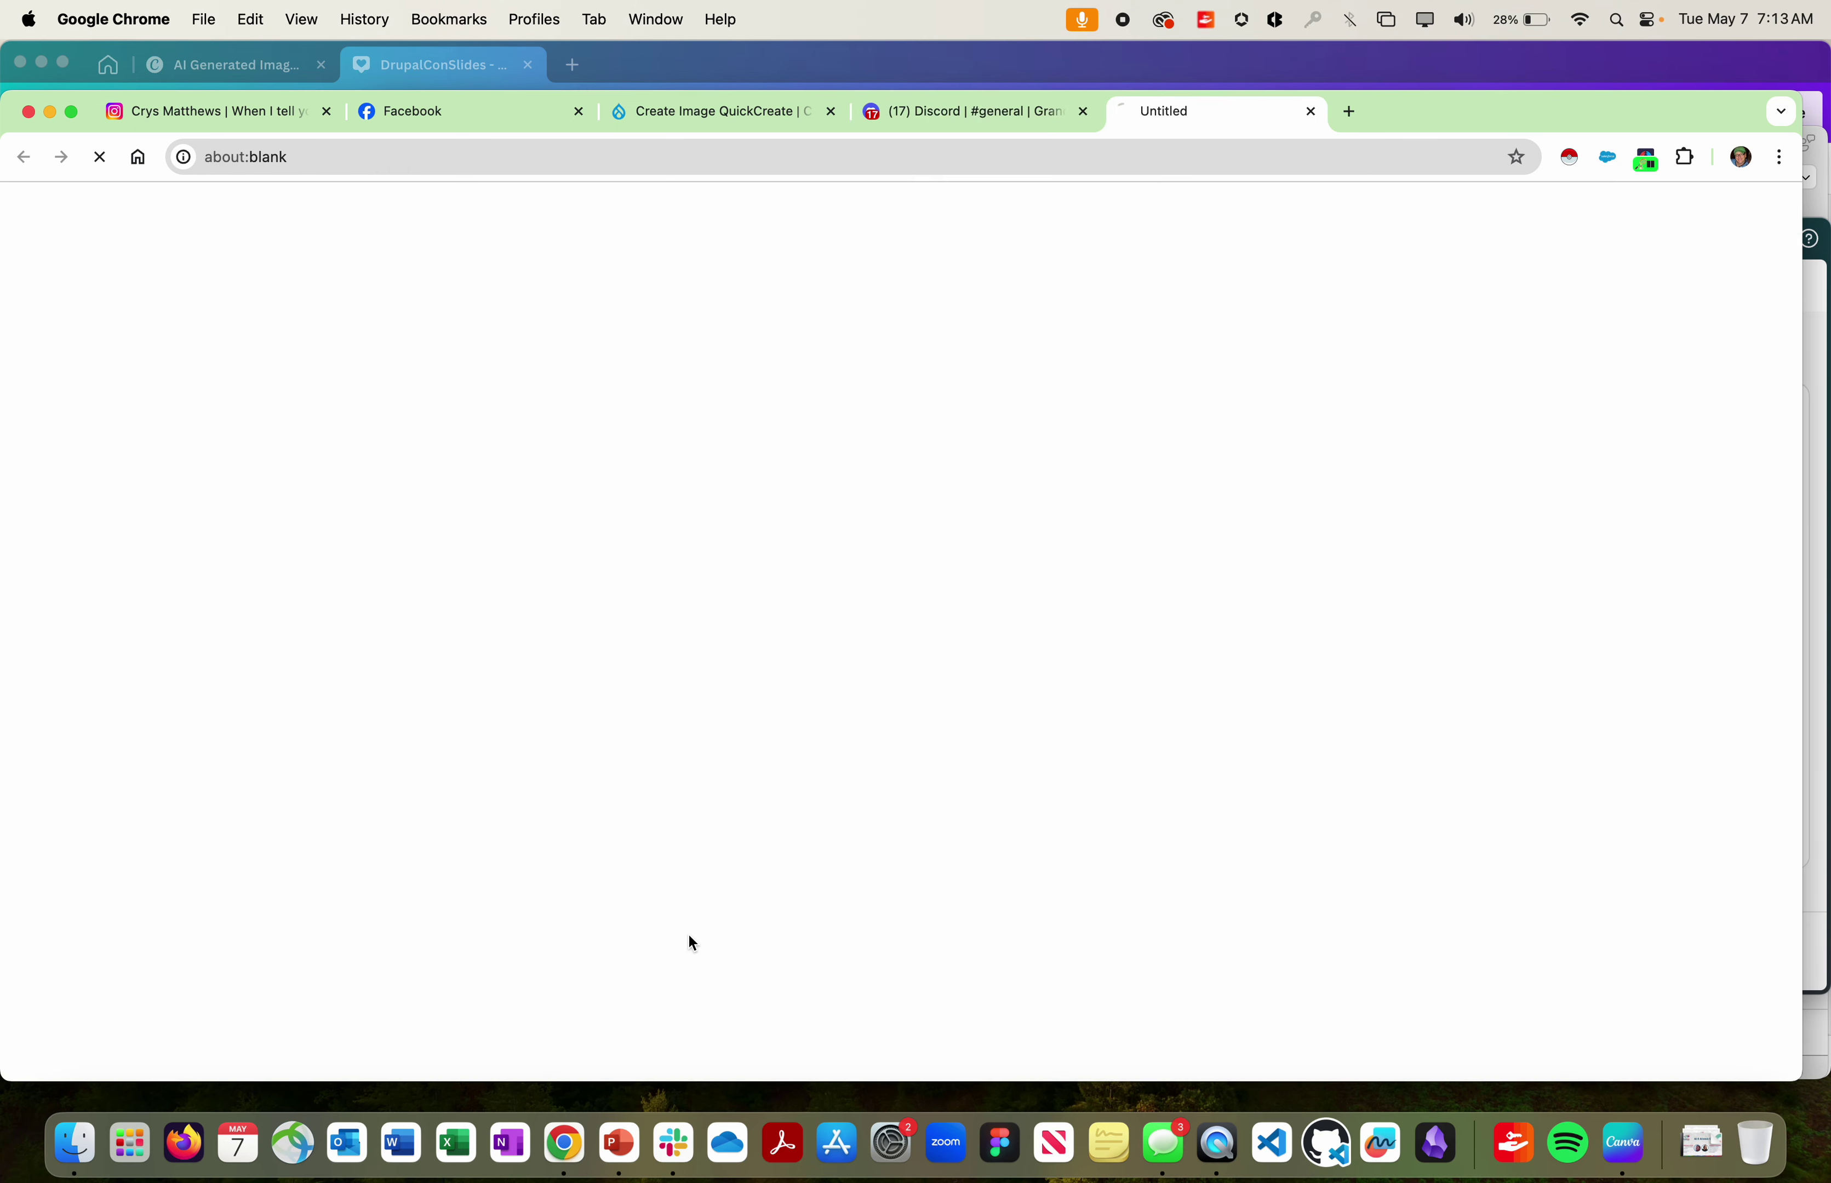
pyautogui.click(965, 805)
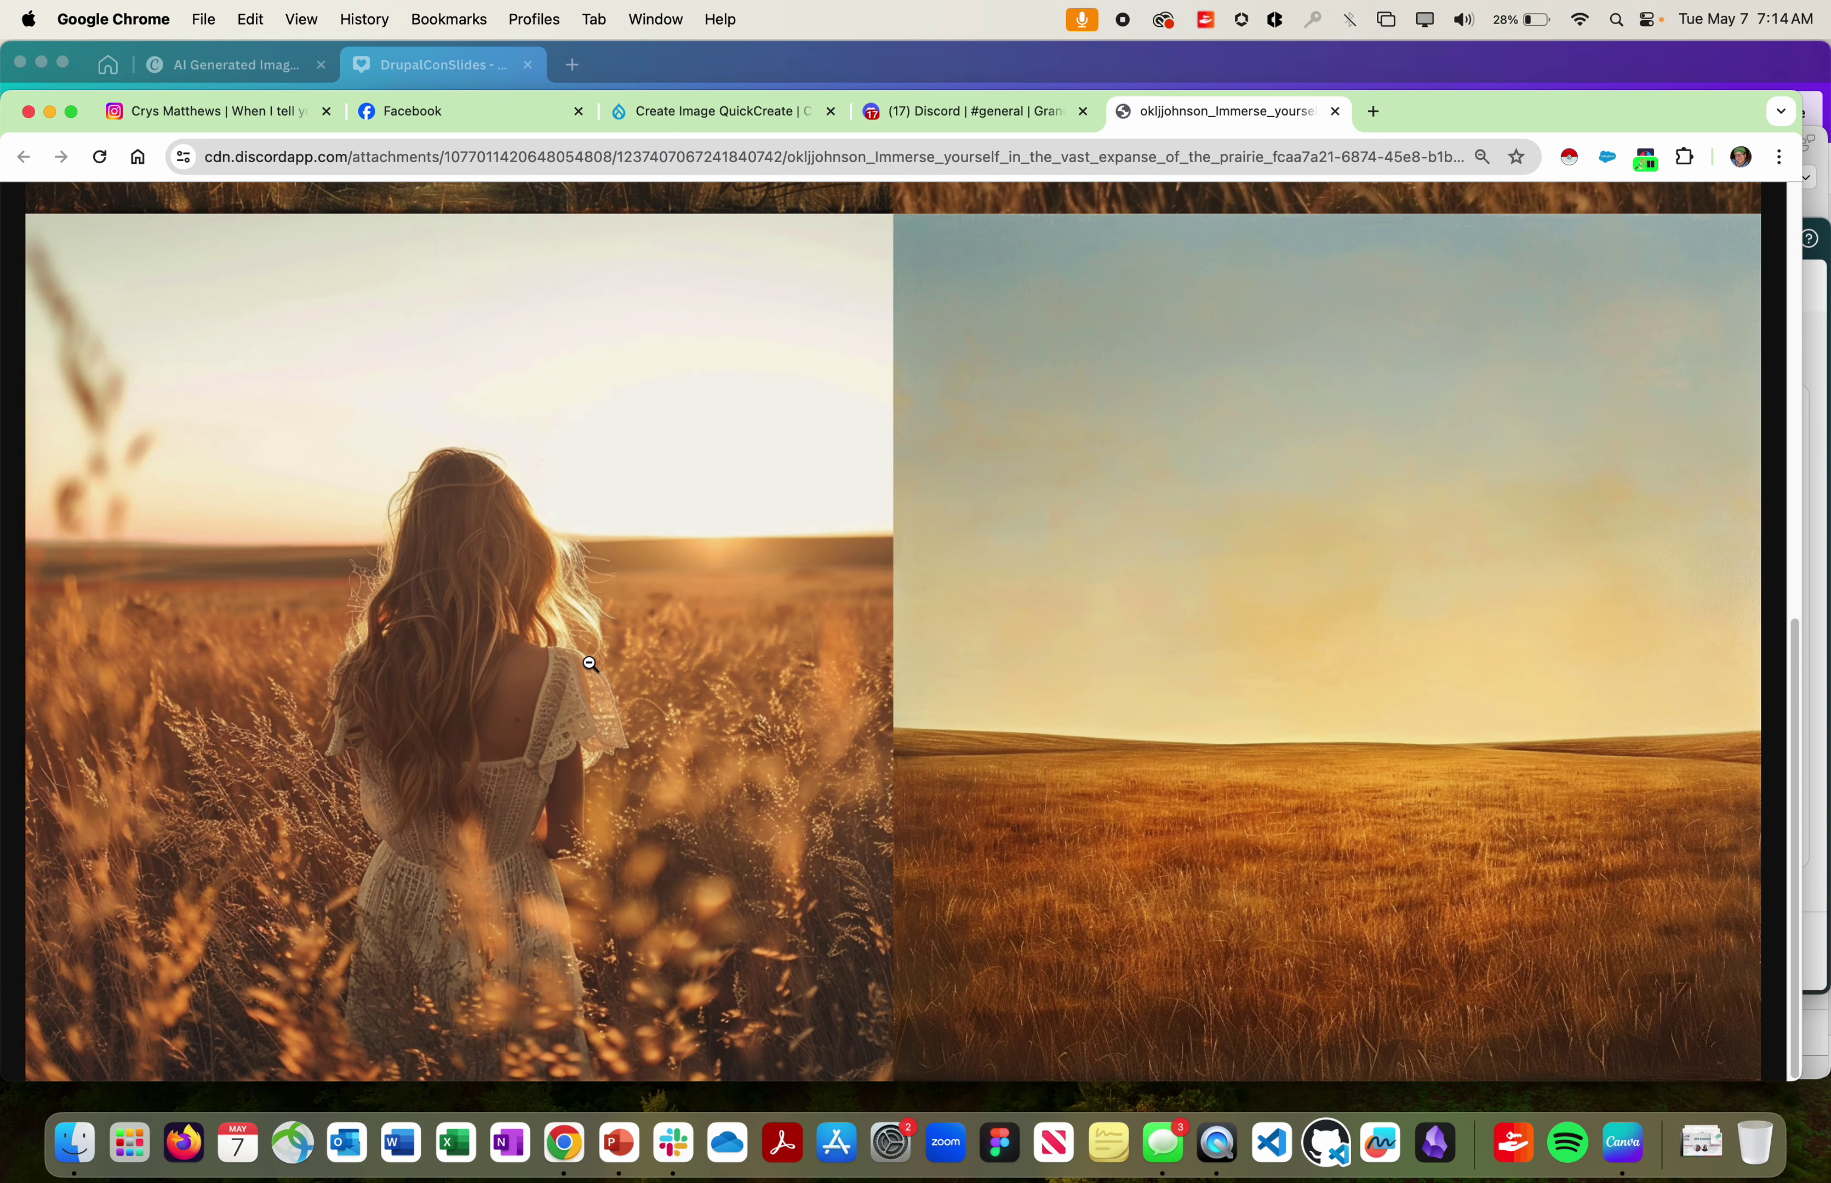
pyautogui.scroll(10, 813, 573)
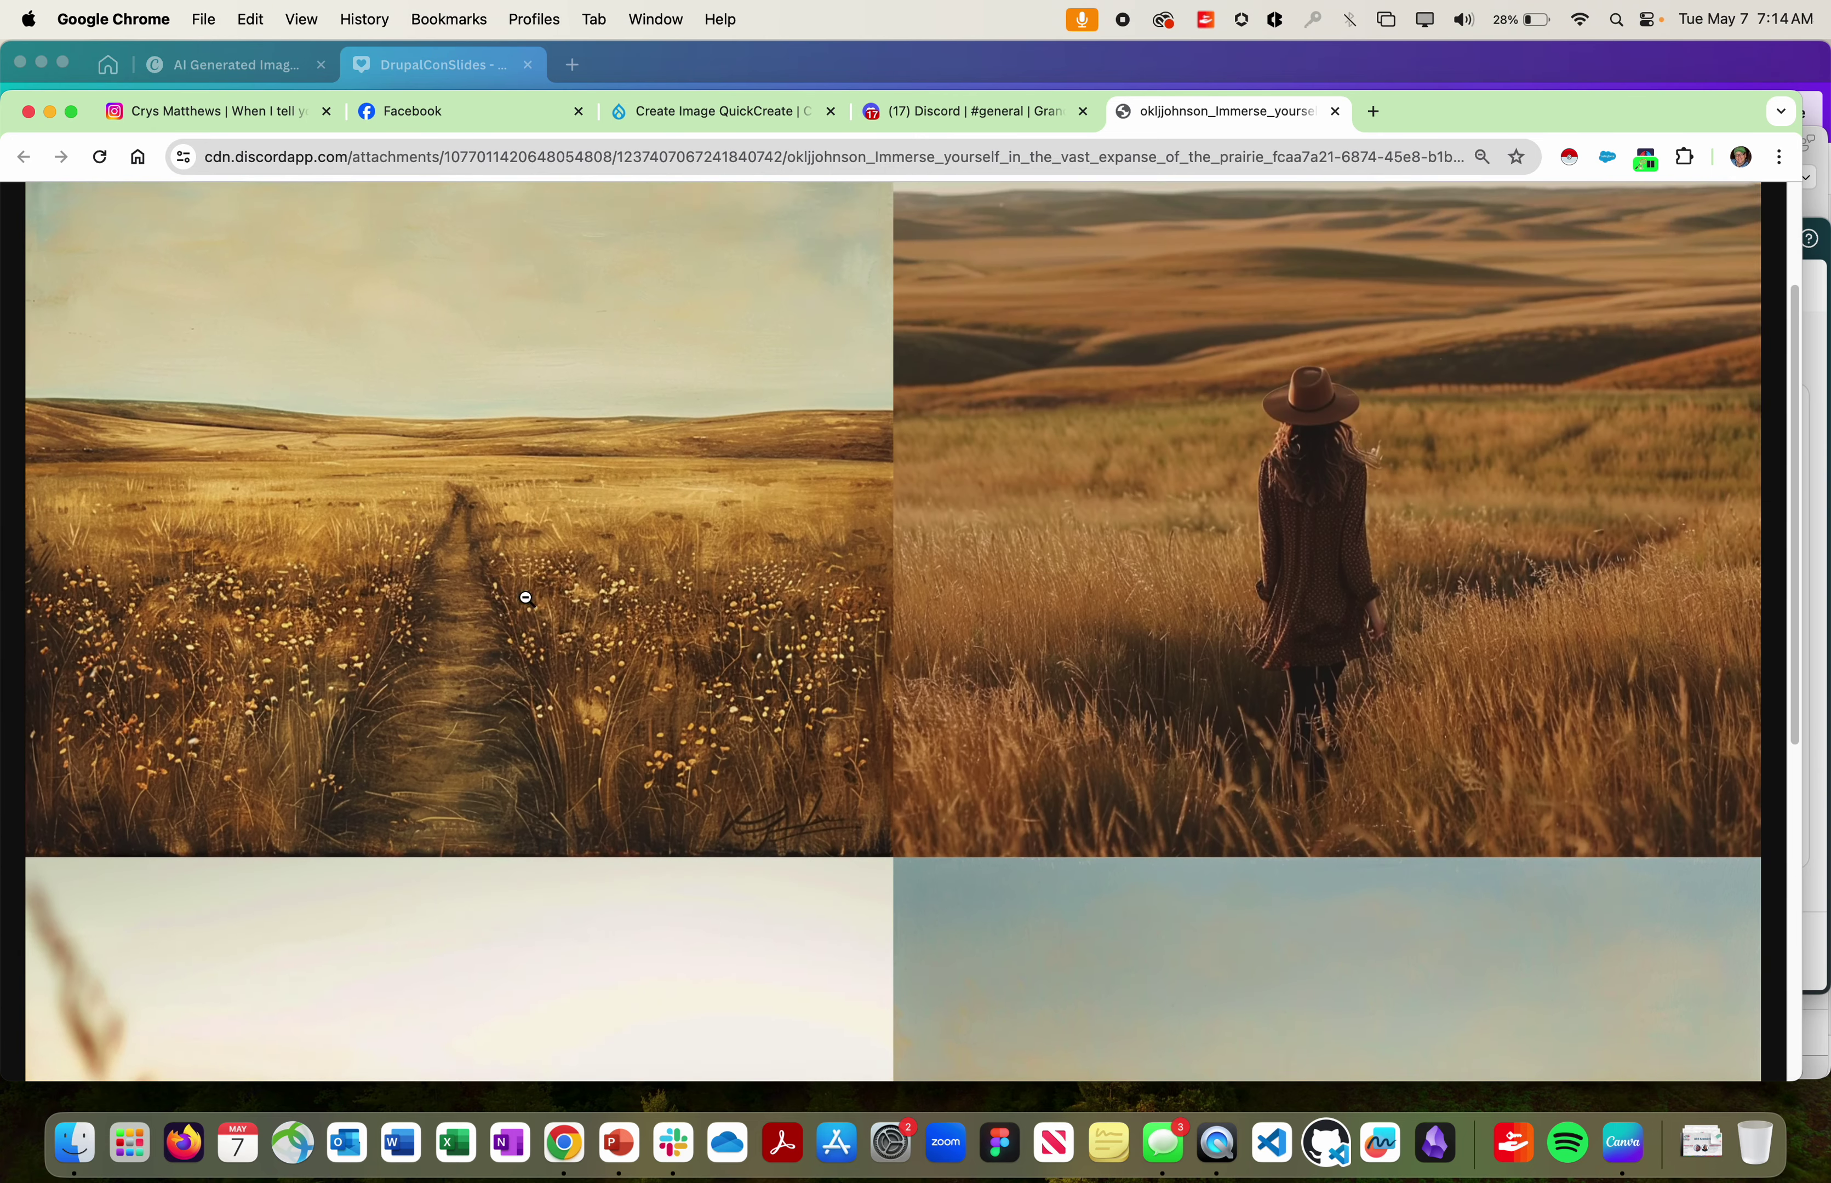
pyautogui.scroll(2, 526, 600)
pyautogui.scroll(-10, 526, 599)
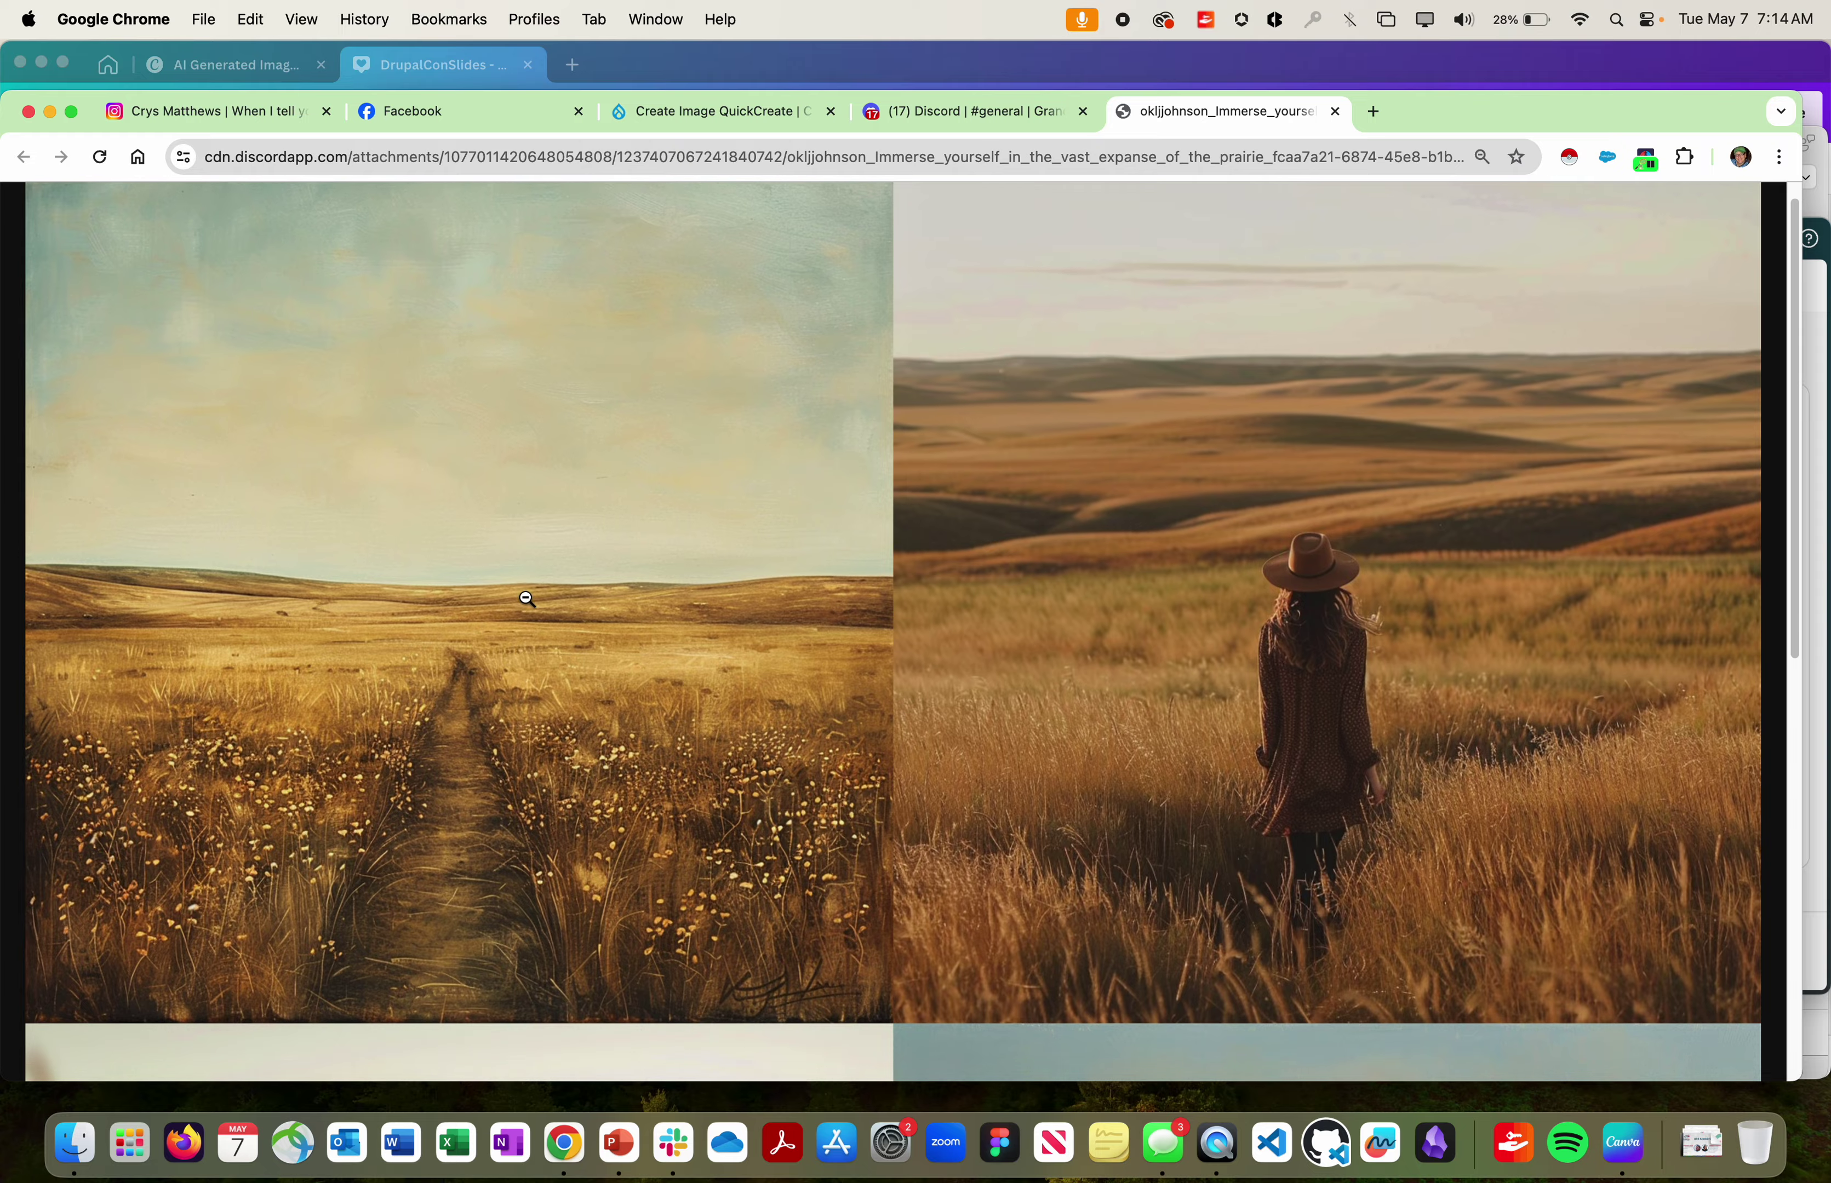
pyautogui.scroll(-4, 526, 599)
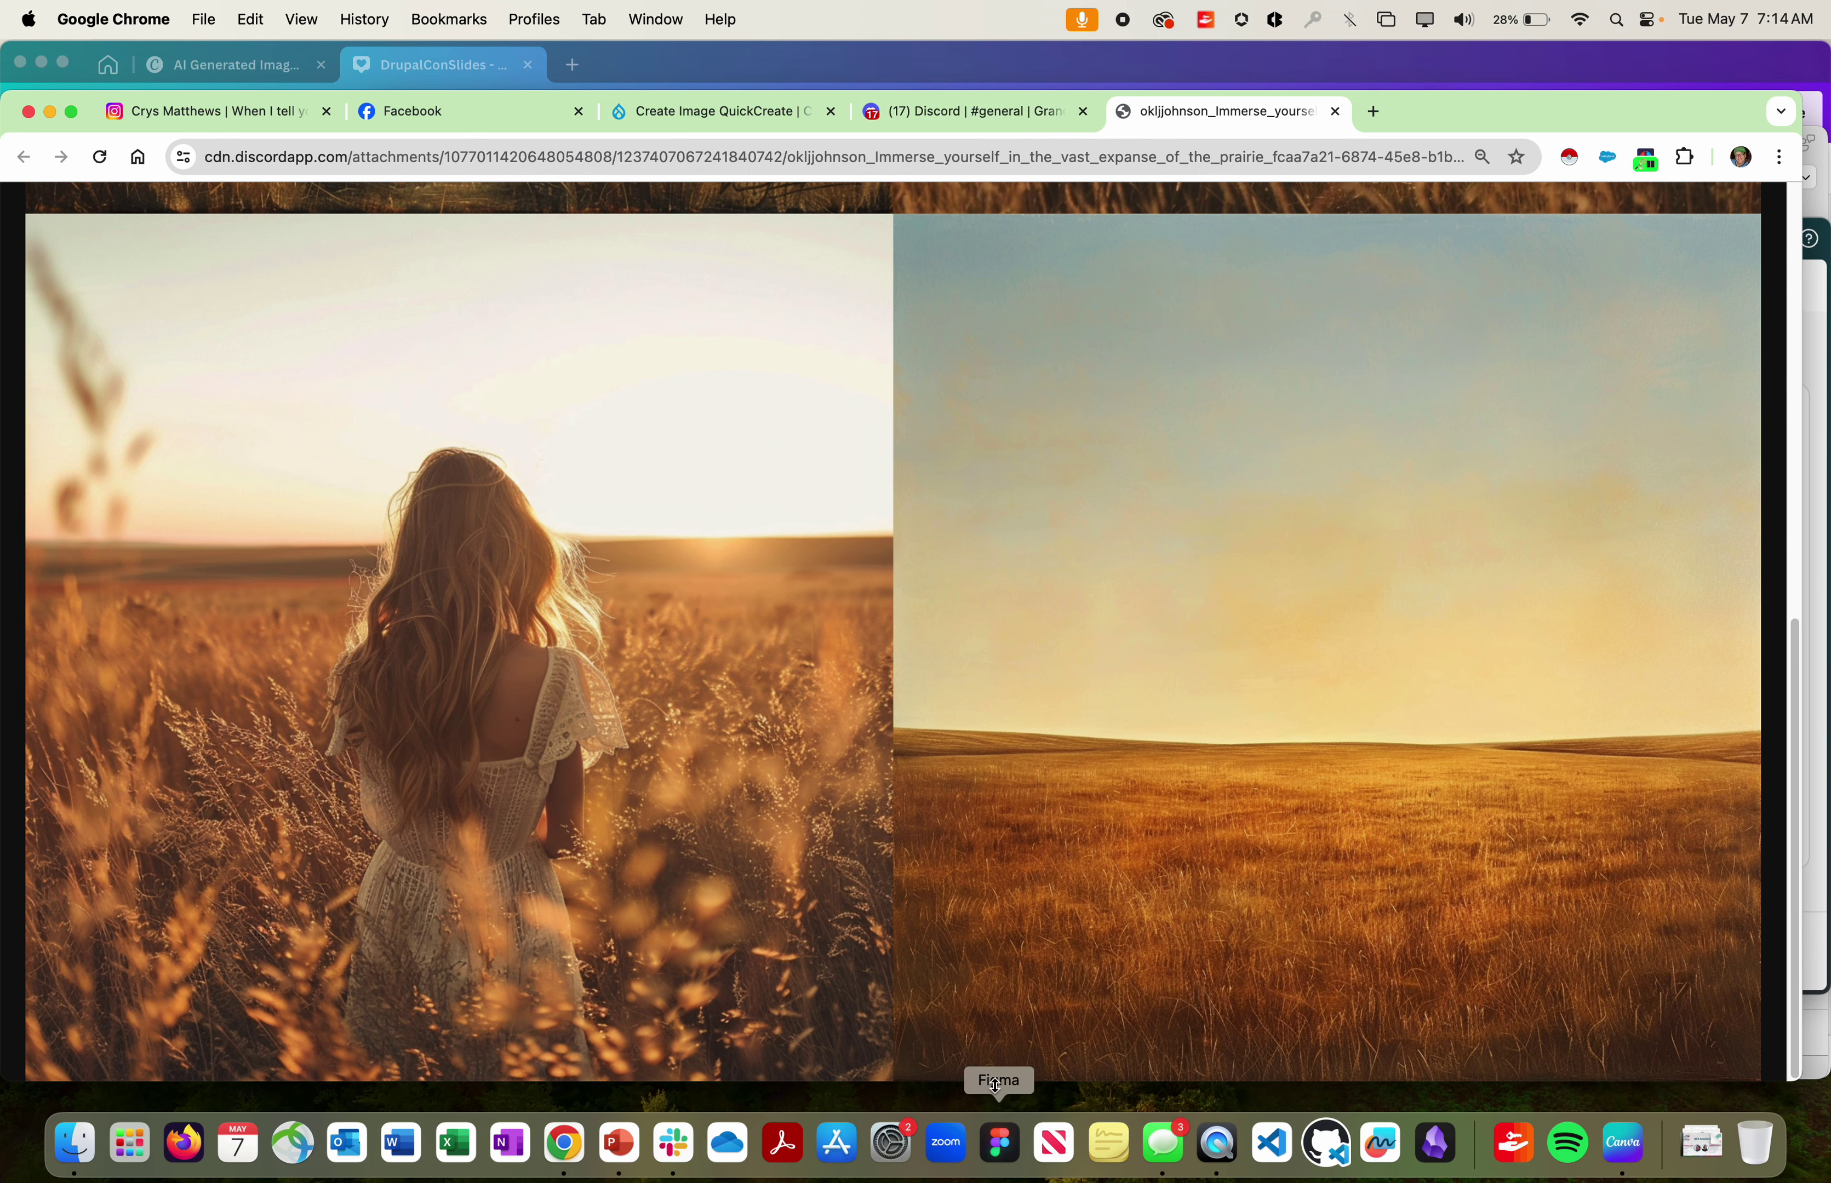
# Step: Return to the Discord channel, close the image preview and read the earlier Andy Warhol faraway galaxy prompt
pyautogui.click(932, 113)
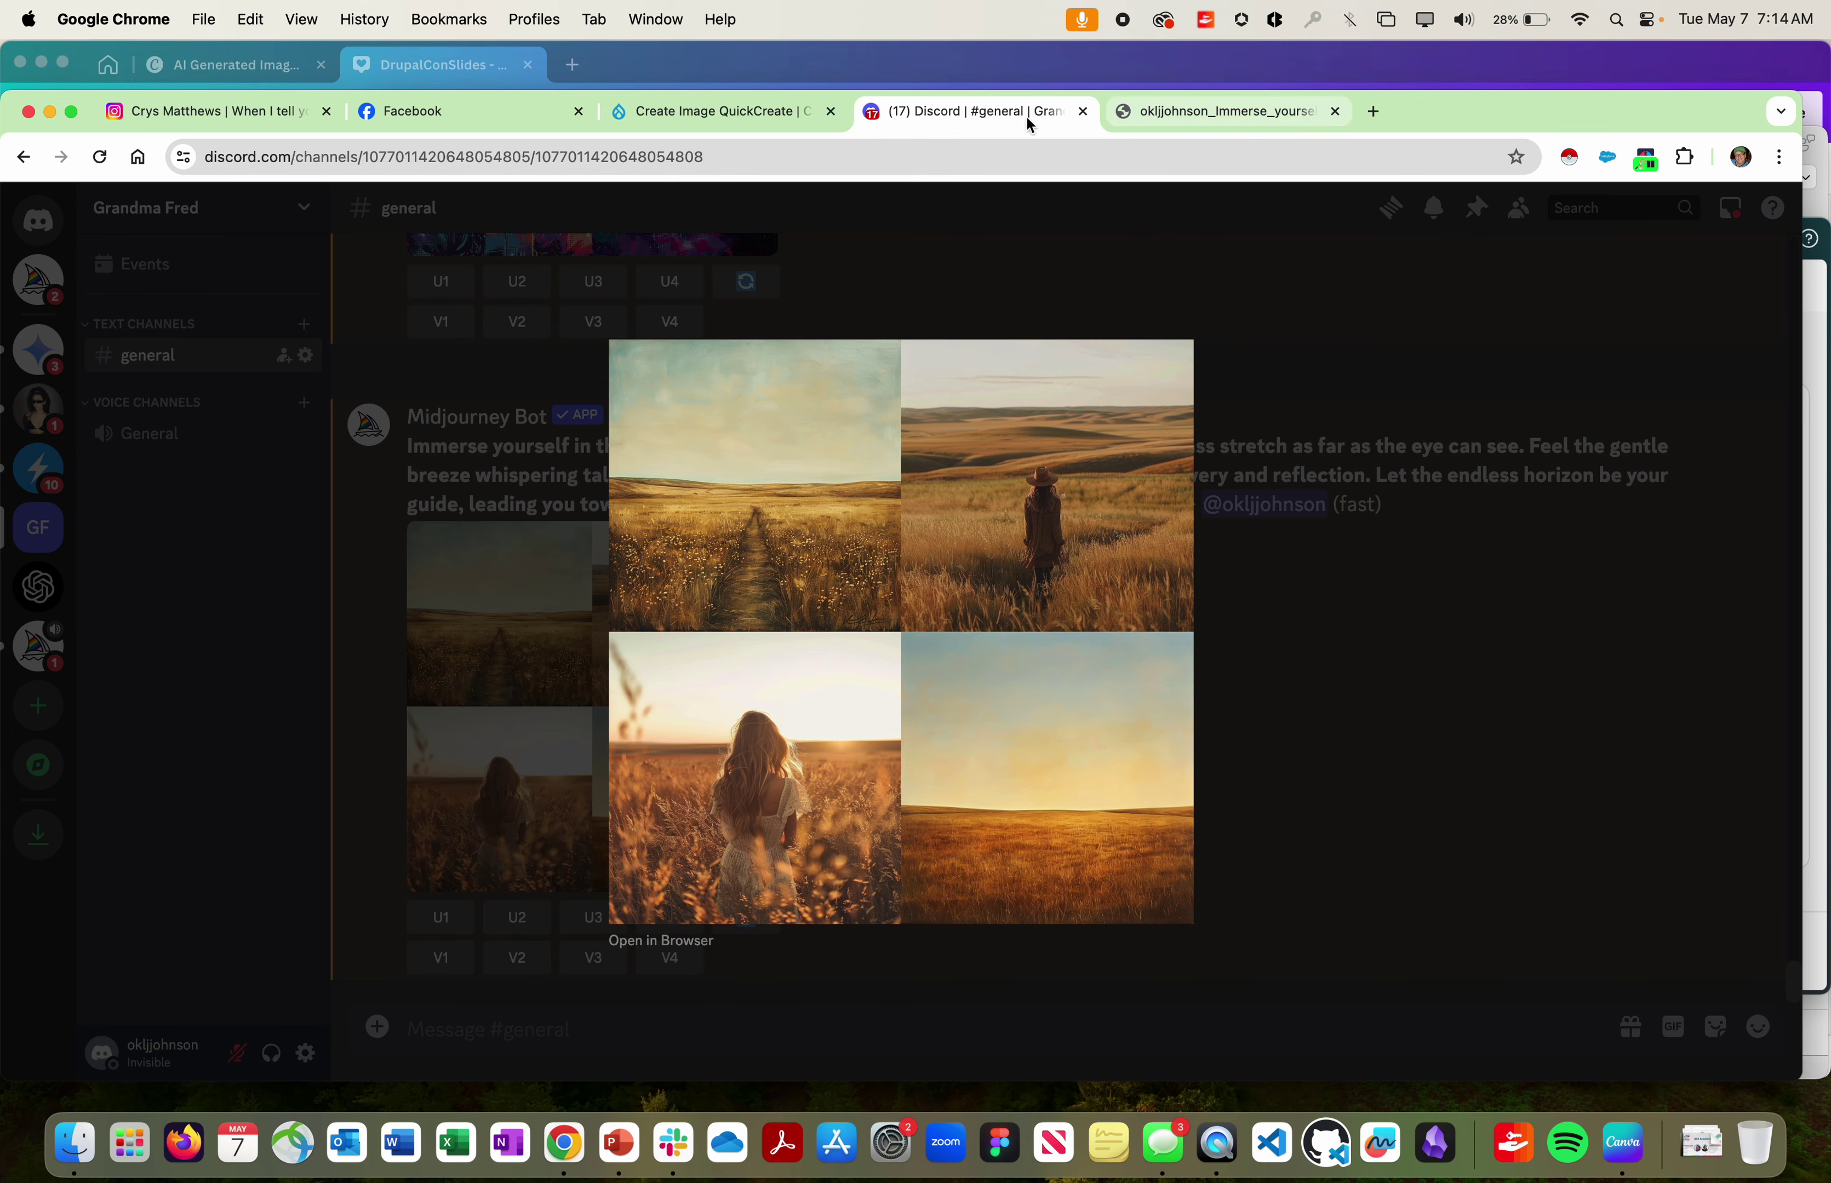
pyautogui.click(1533, 780)
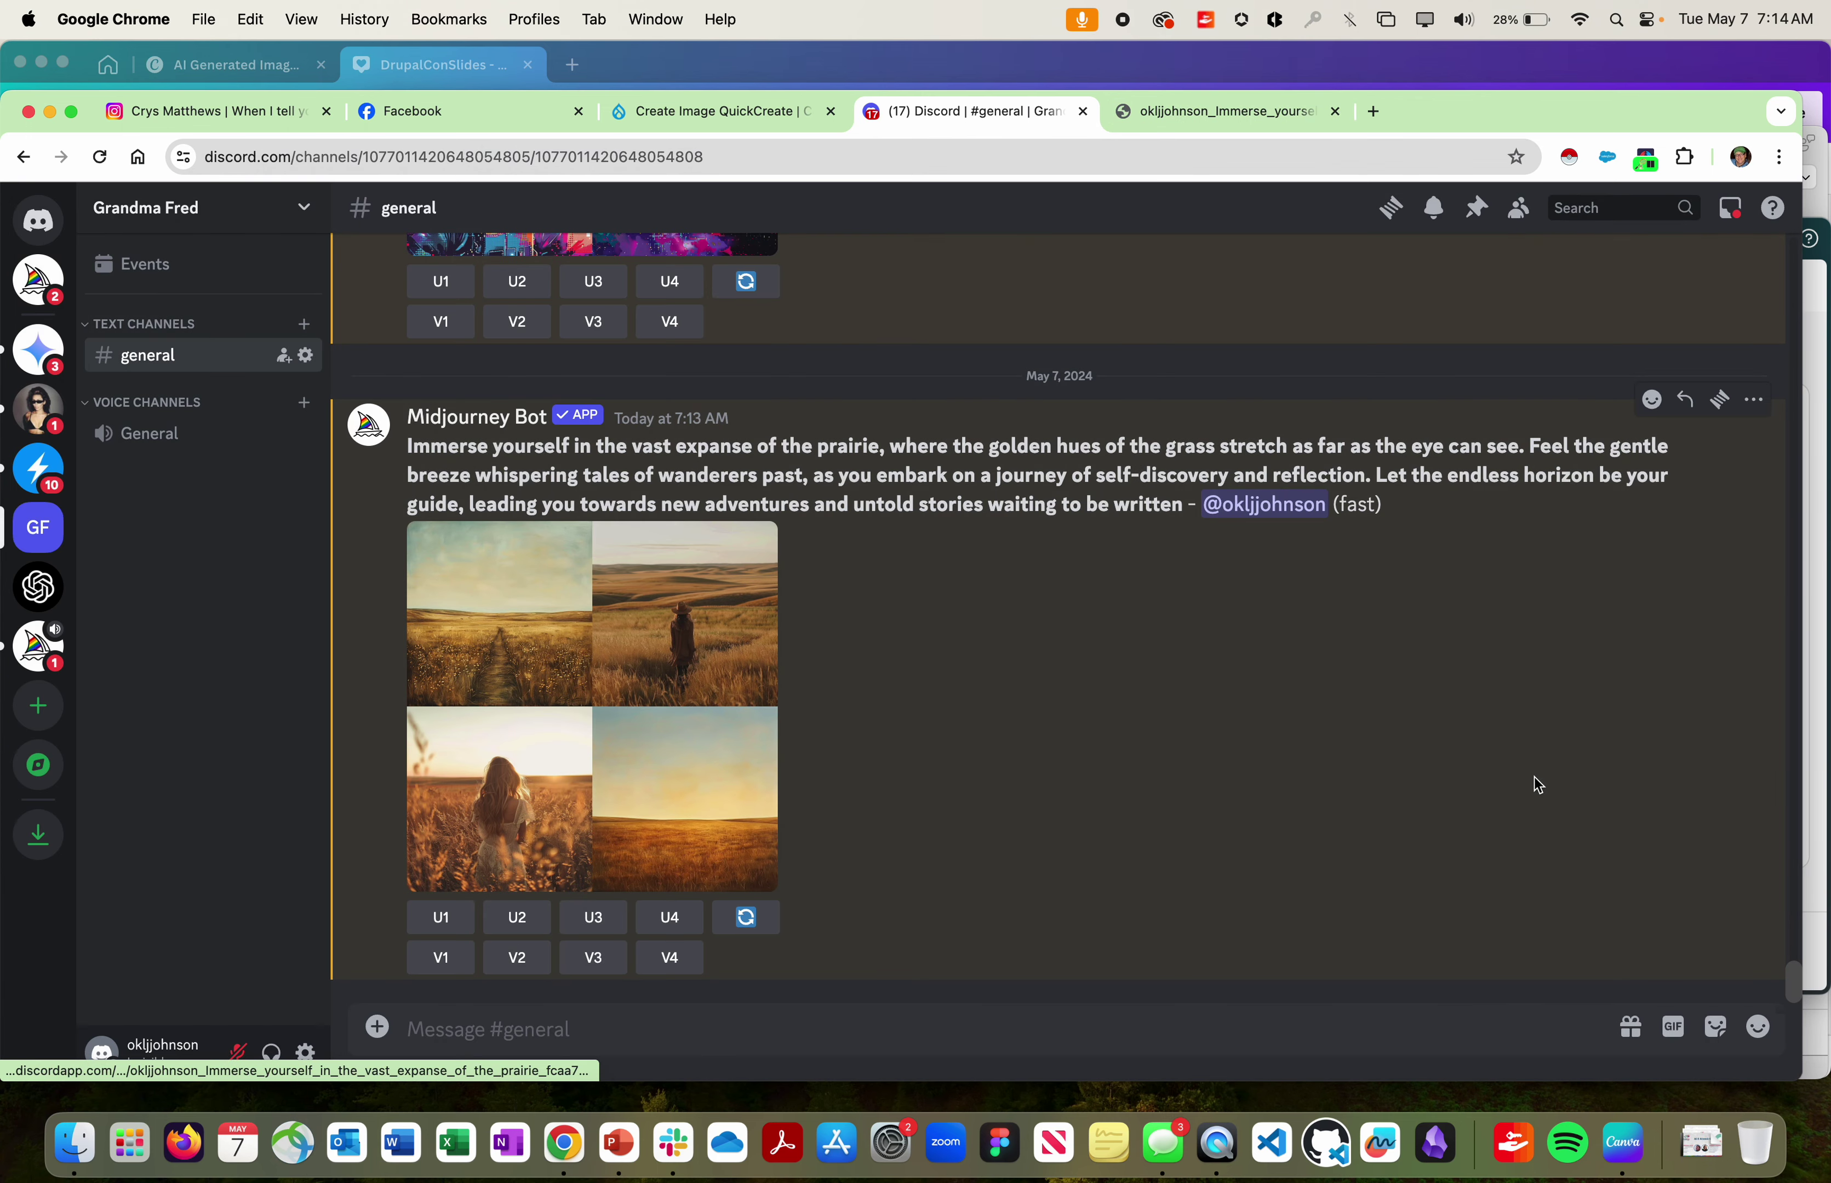
pyautogui.scroll(3, 1031, 677)
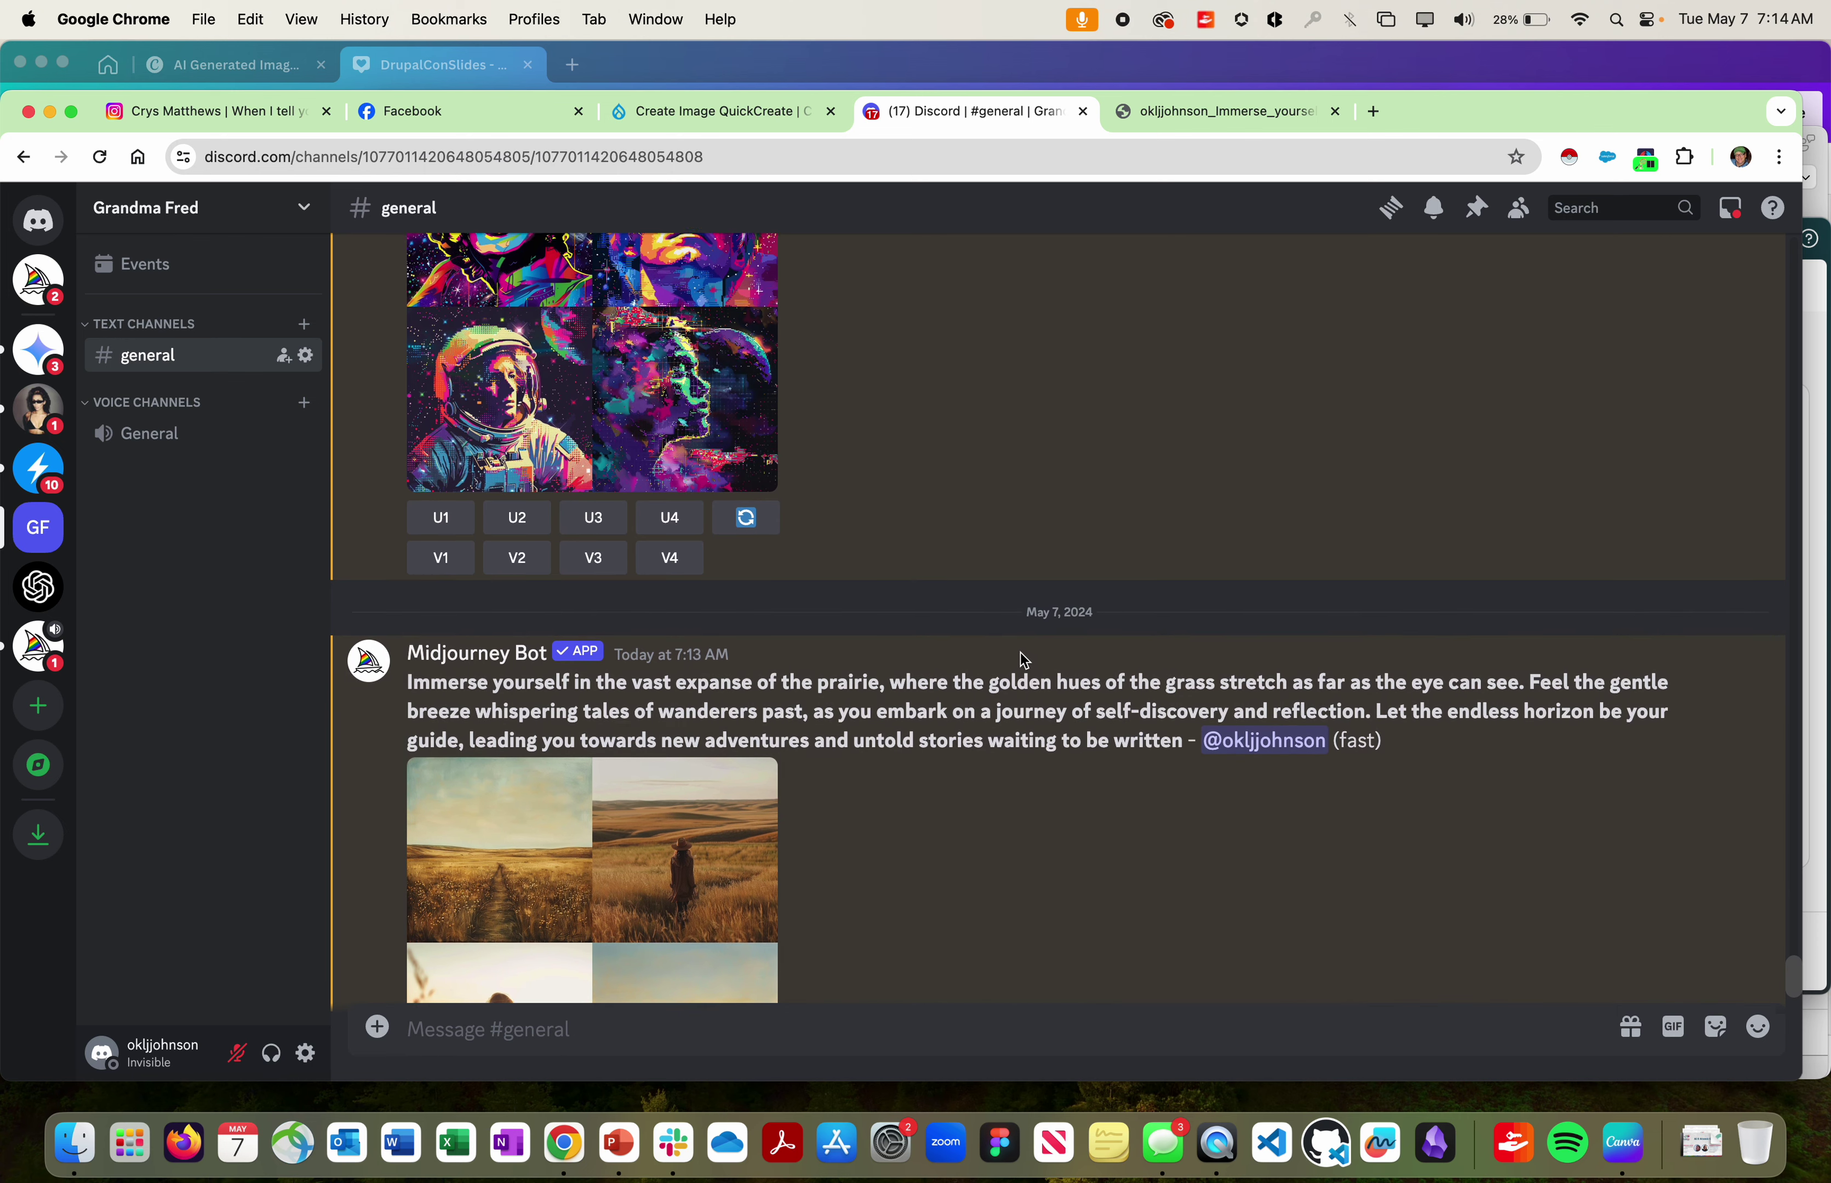
pyautogui.scroll(2, 1020, 654)
pyautogui.scroll(3, 1015, 668)
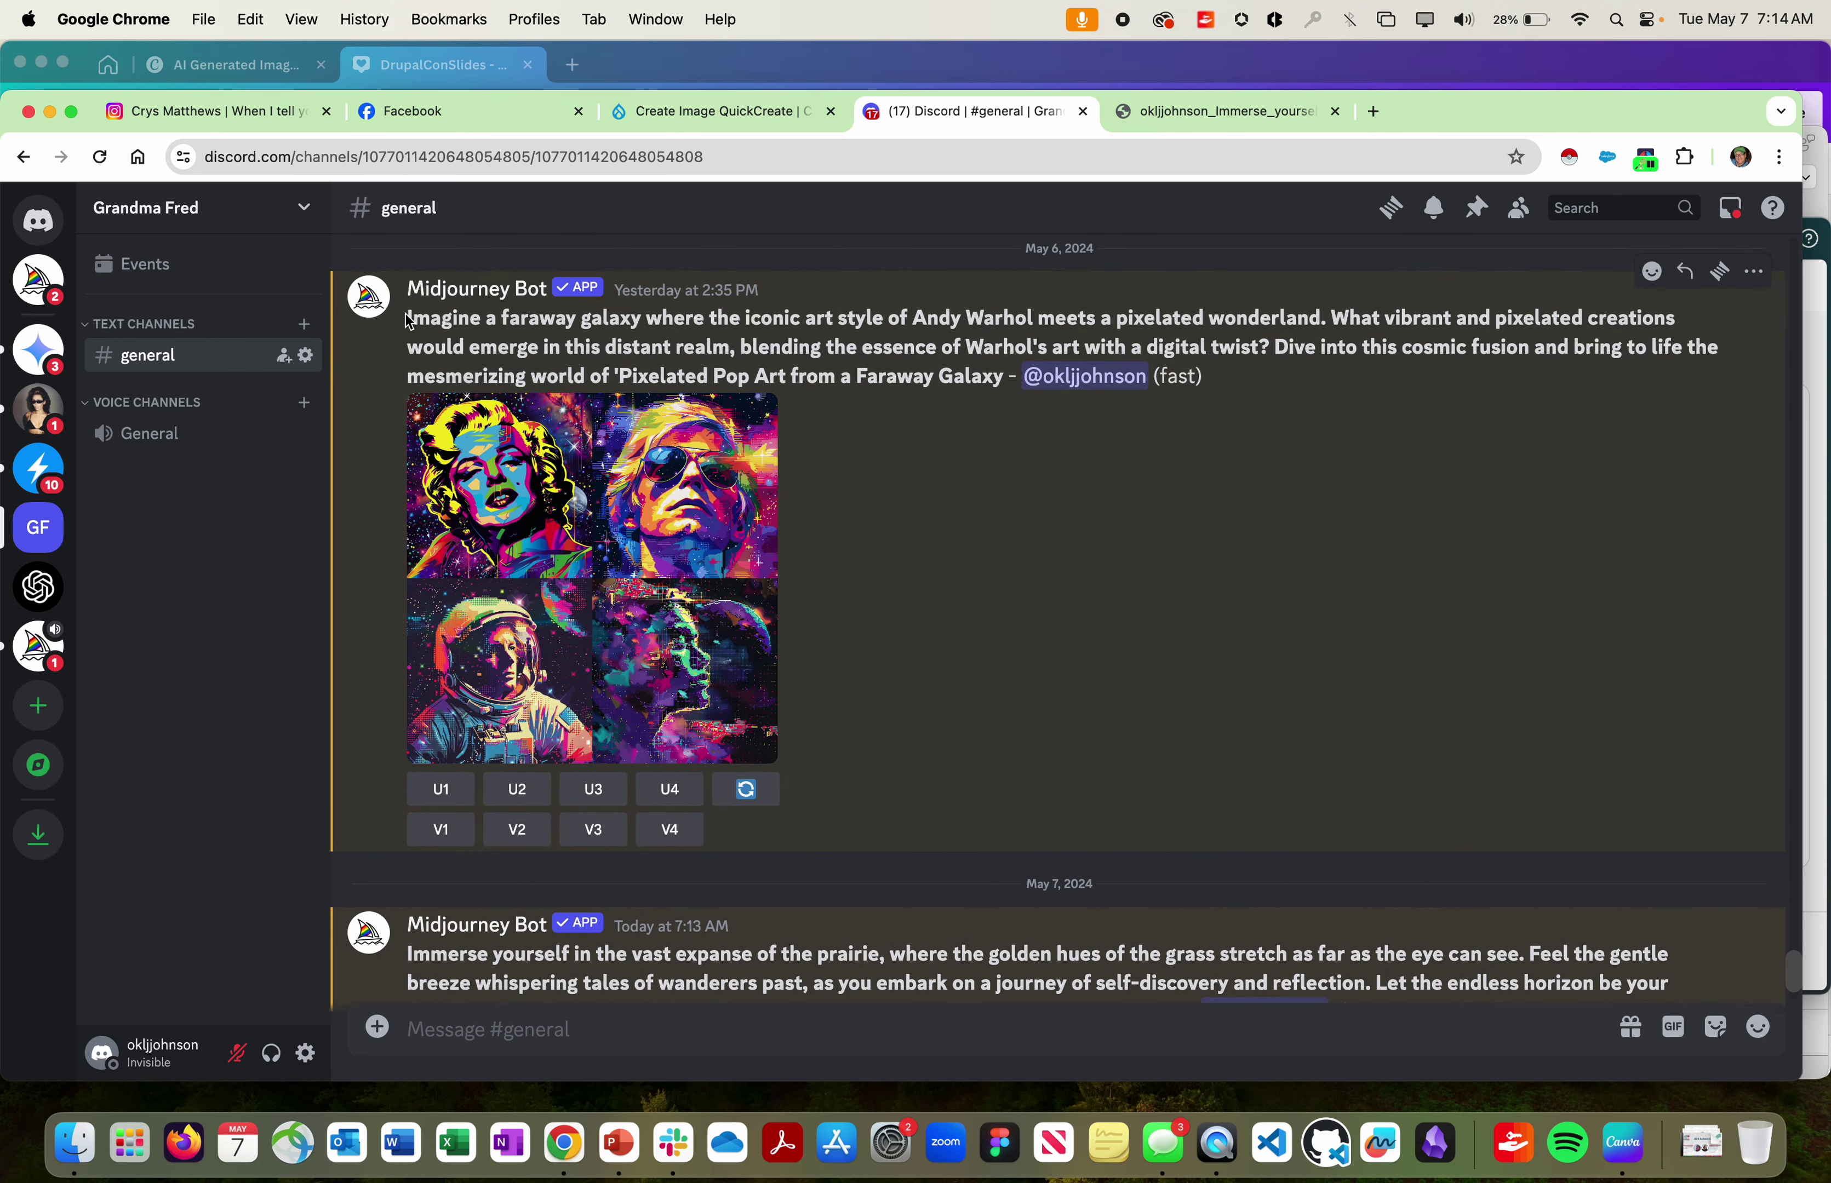
pyautogui.moveTo(999, 376); pyautogui.dragTo(390, 323)
pyautogui.click(719, 347)
# Step: Open the Andy Warhol galaxy image grid in the browser at full size and examine all four images
pyautogui.click(611, 556)
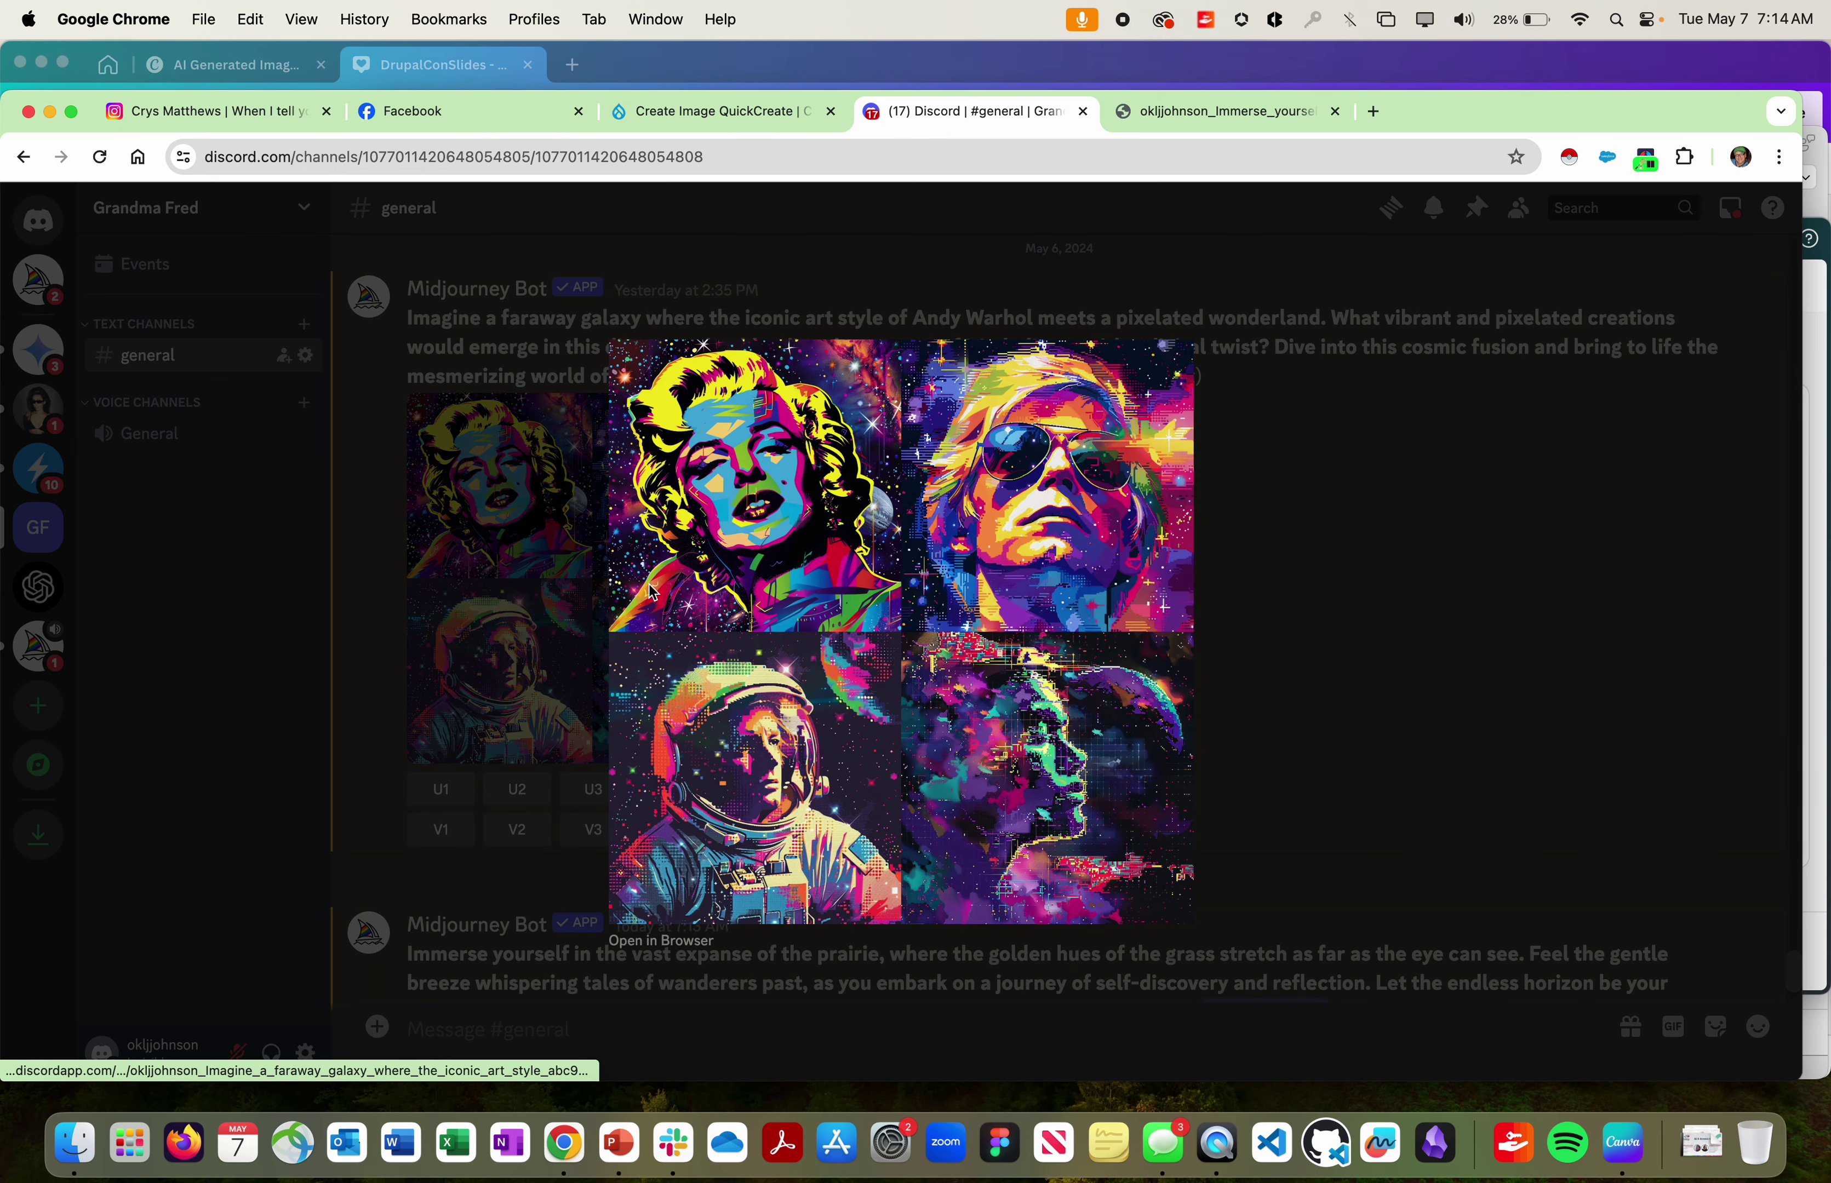
pyautogui.click(654, 943)
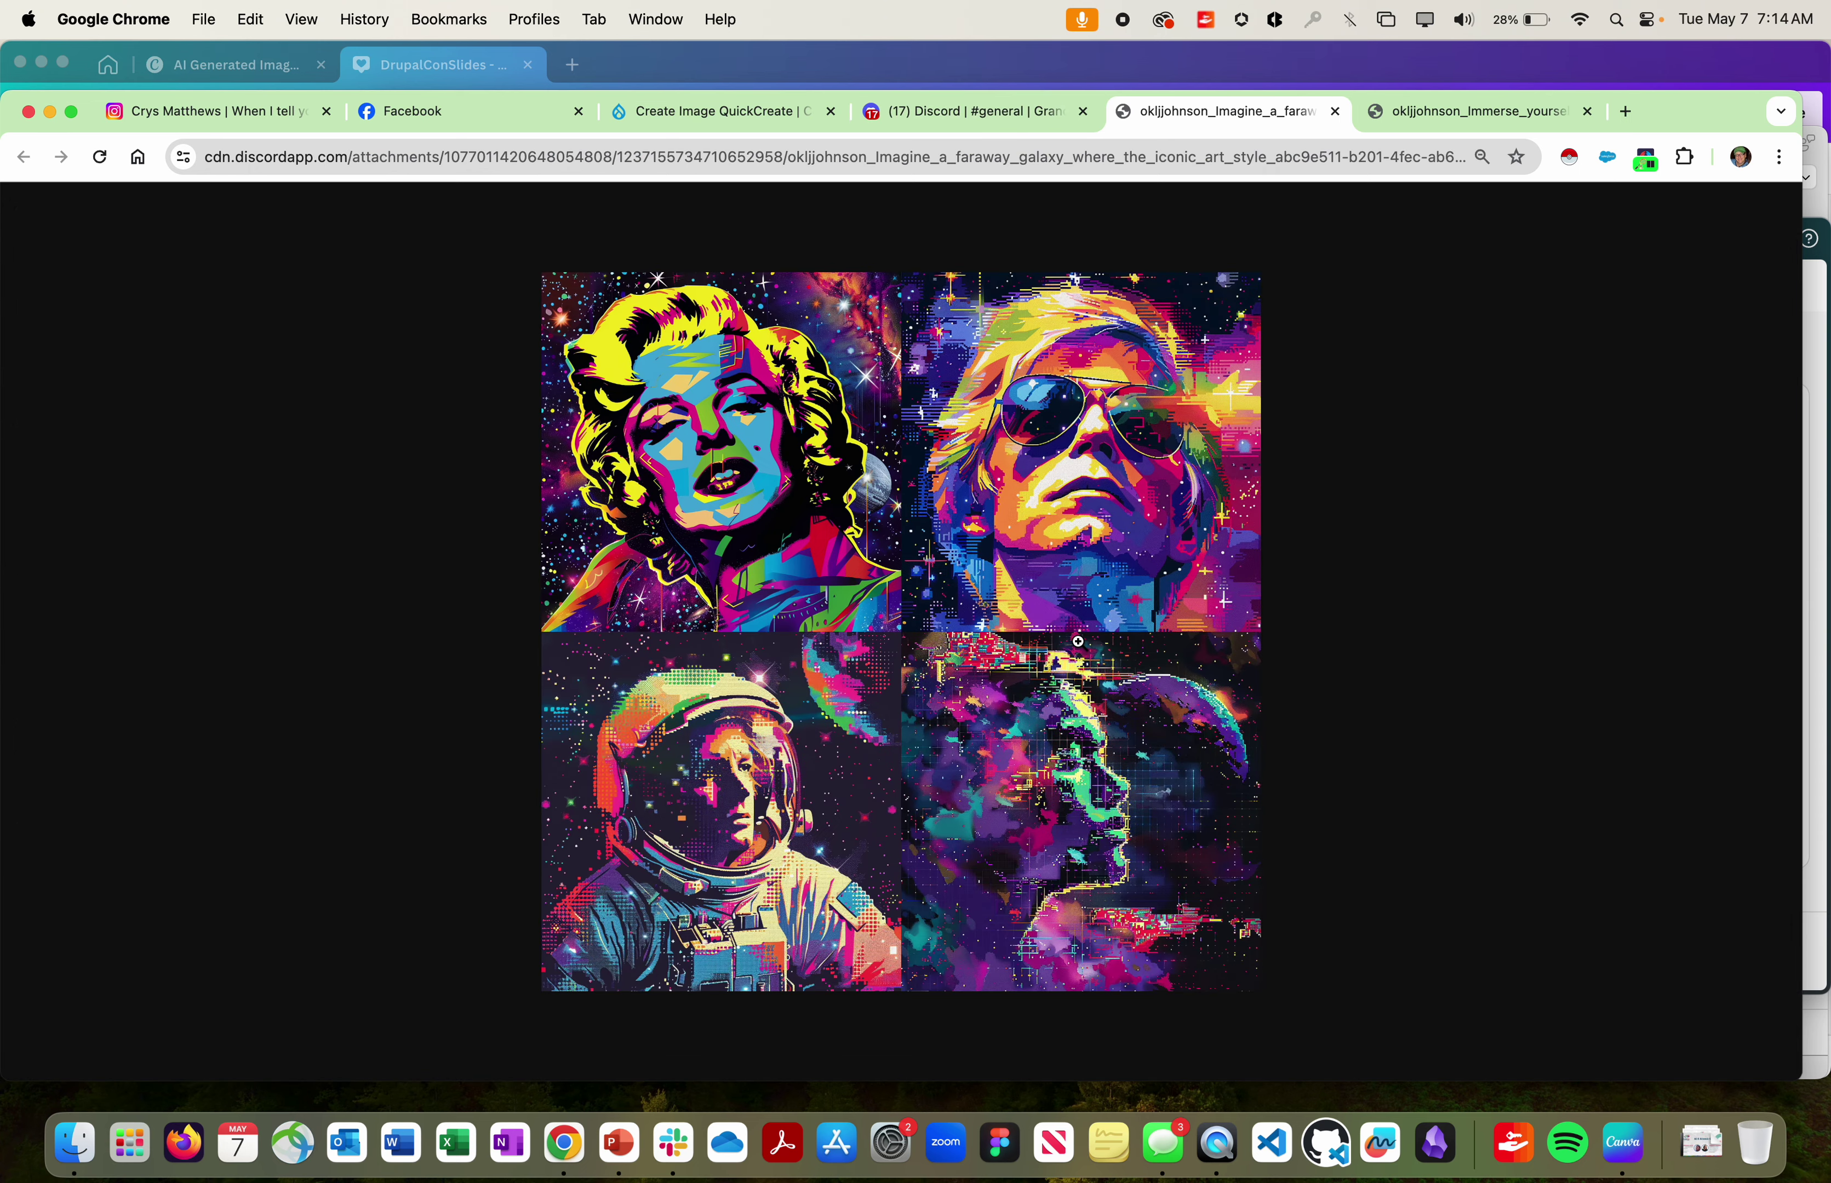
pyautogui.click(1076, 639)
pyautogui.scroll(8, 1175, 524)
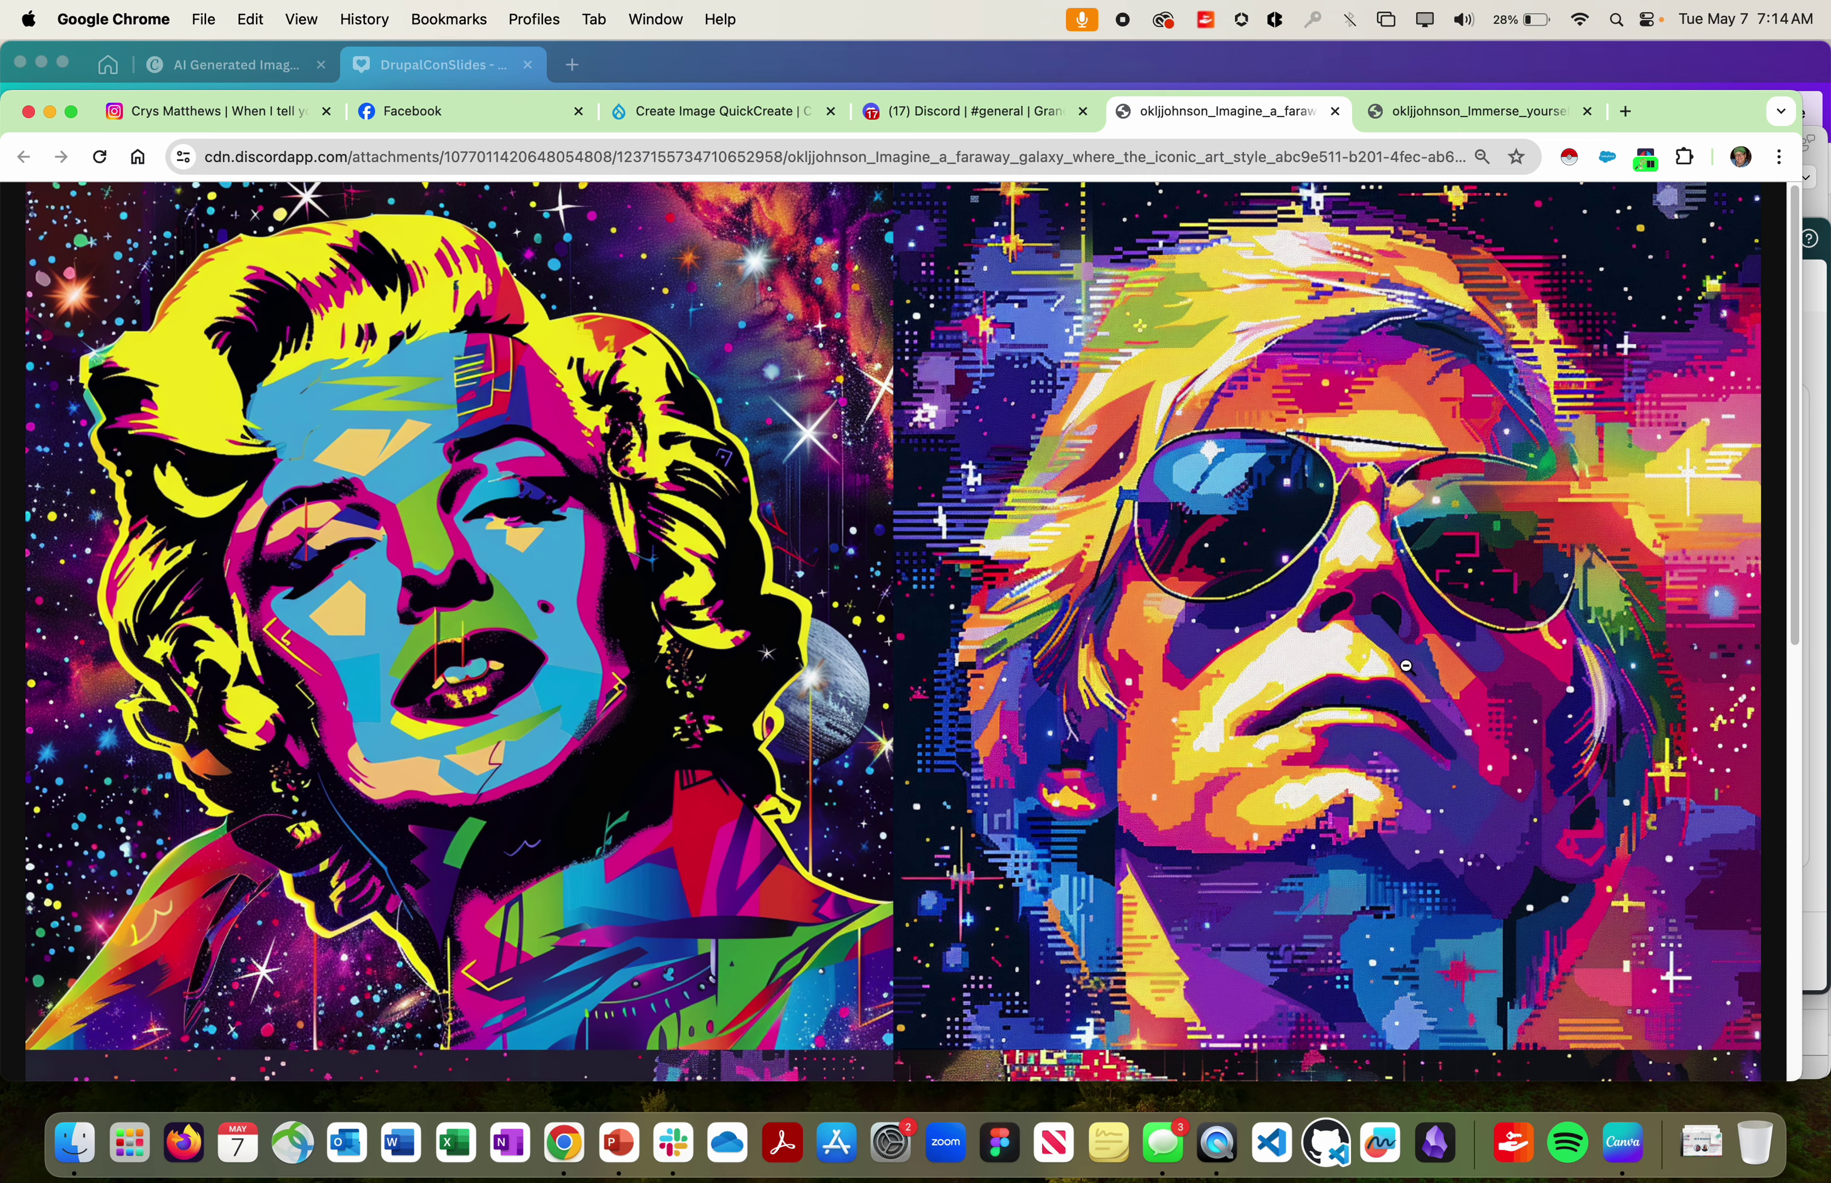
pyautogui.scroll(-5, 667, 685)
pyautogui.scroll(5, 667, 684)
pyautogui.scroll(-6, 510, 537)
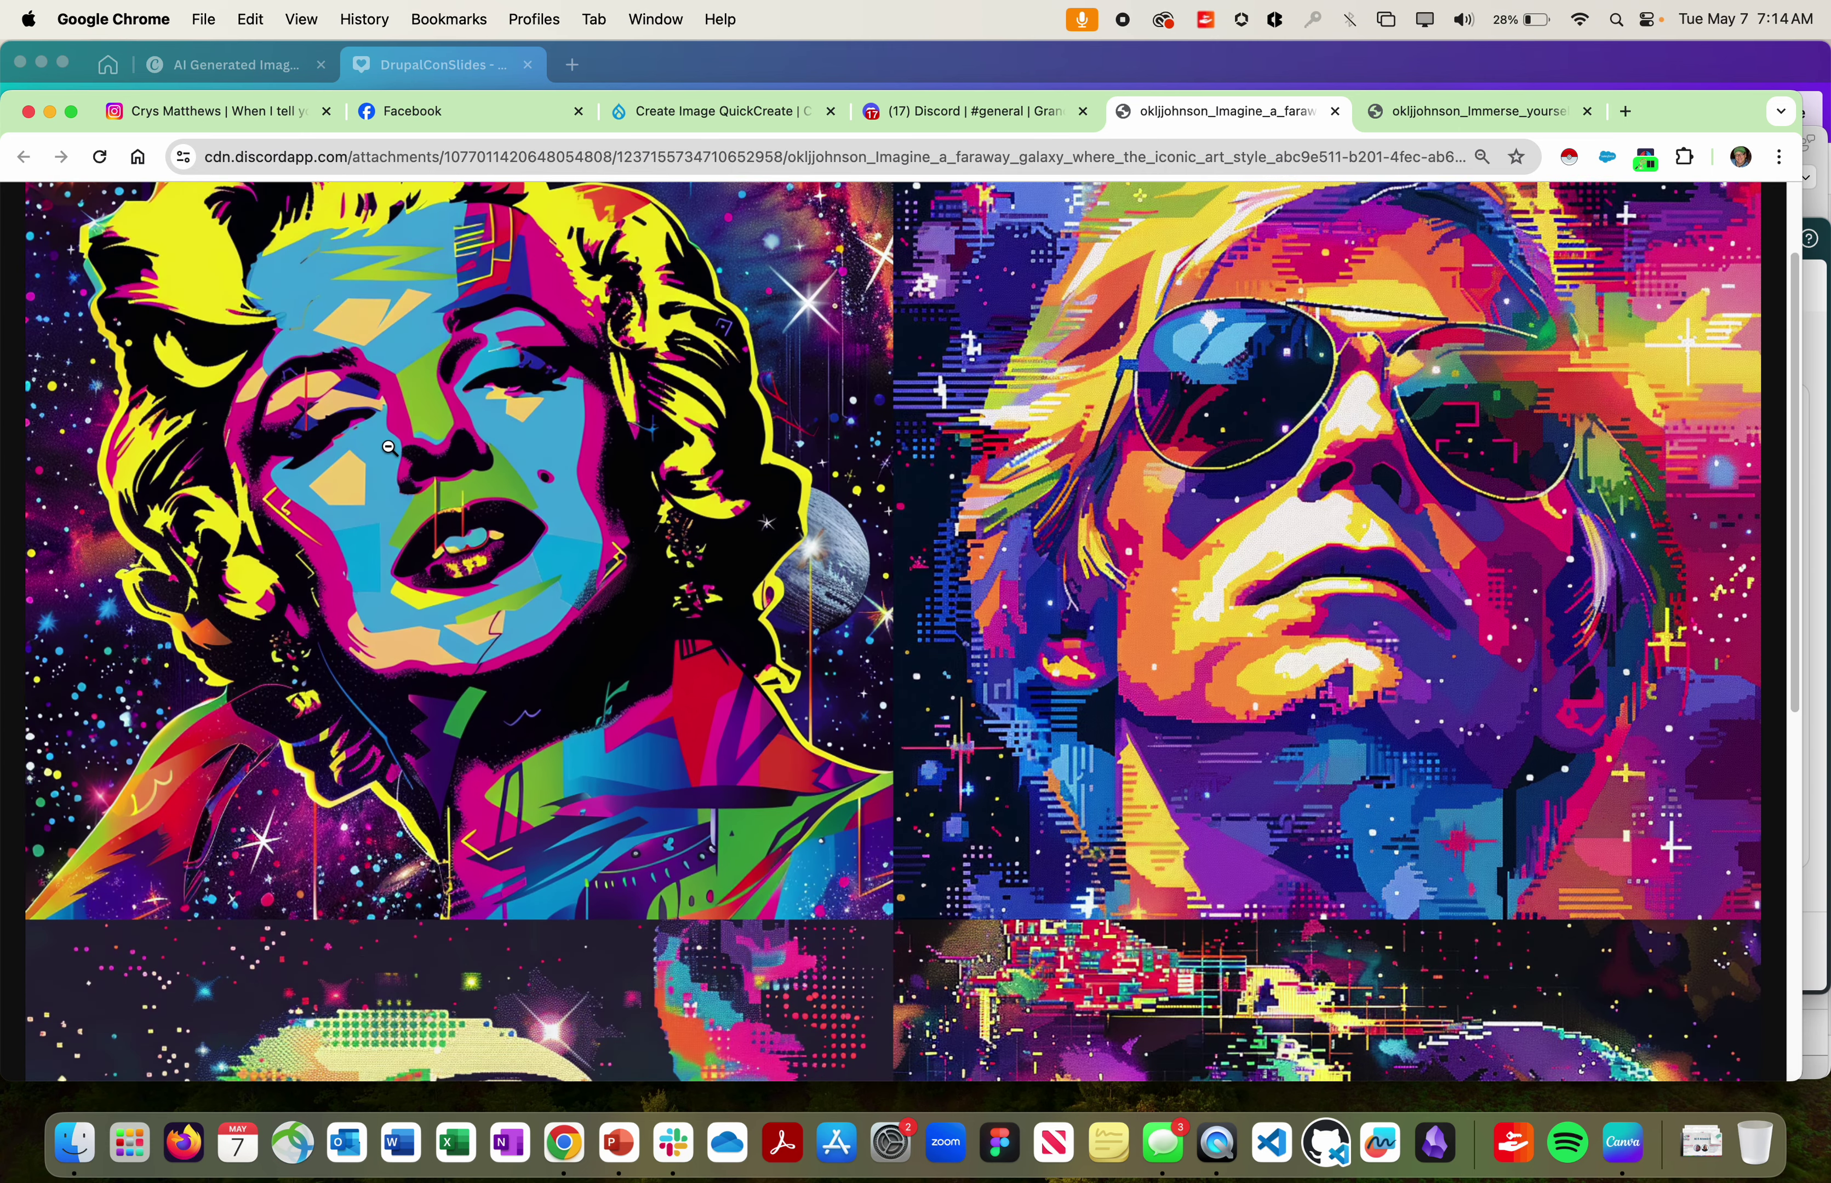
pyautogui.scroll(-6, 455, 463)
pyautogui.scroll(11, 507, 487)
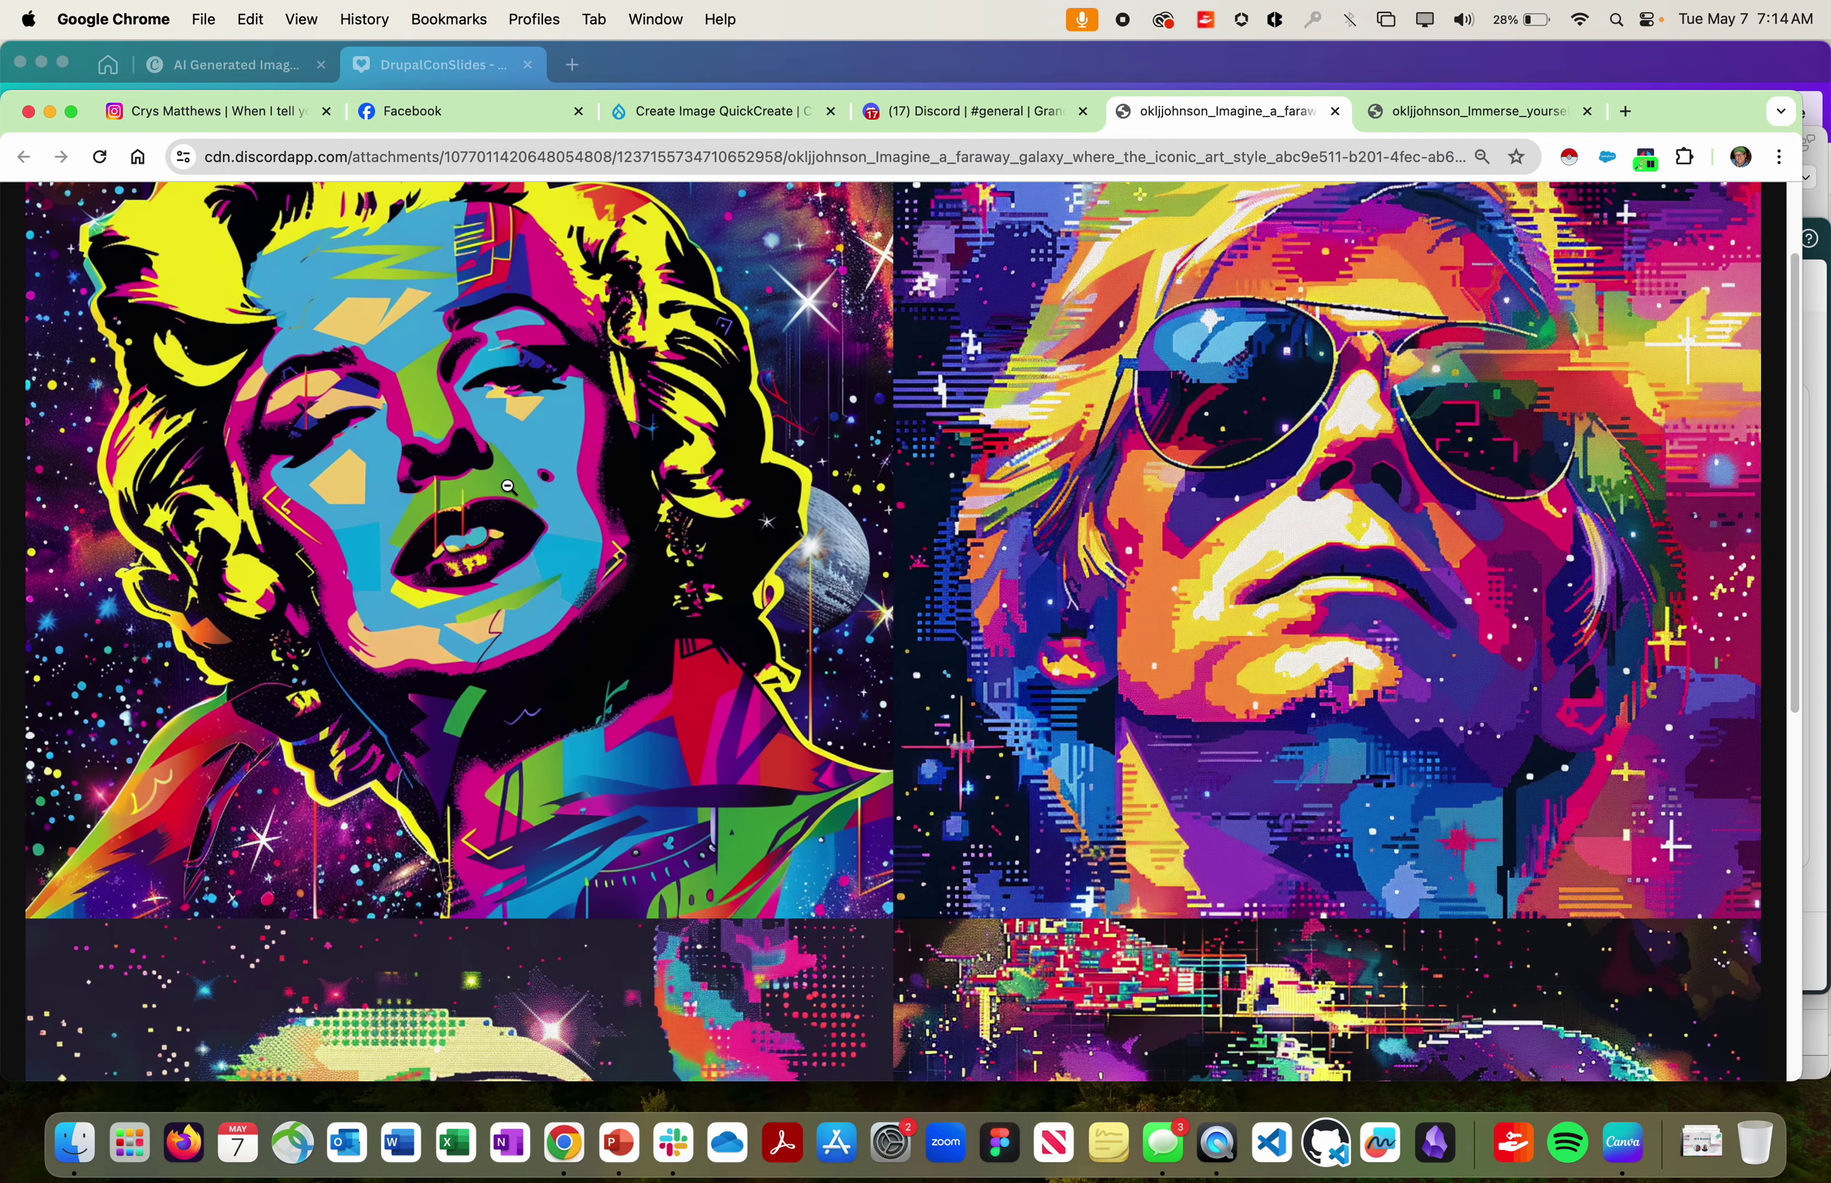
pyautogui.scroll(-11, 506, 487)
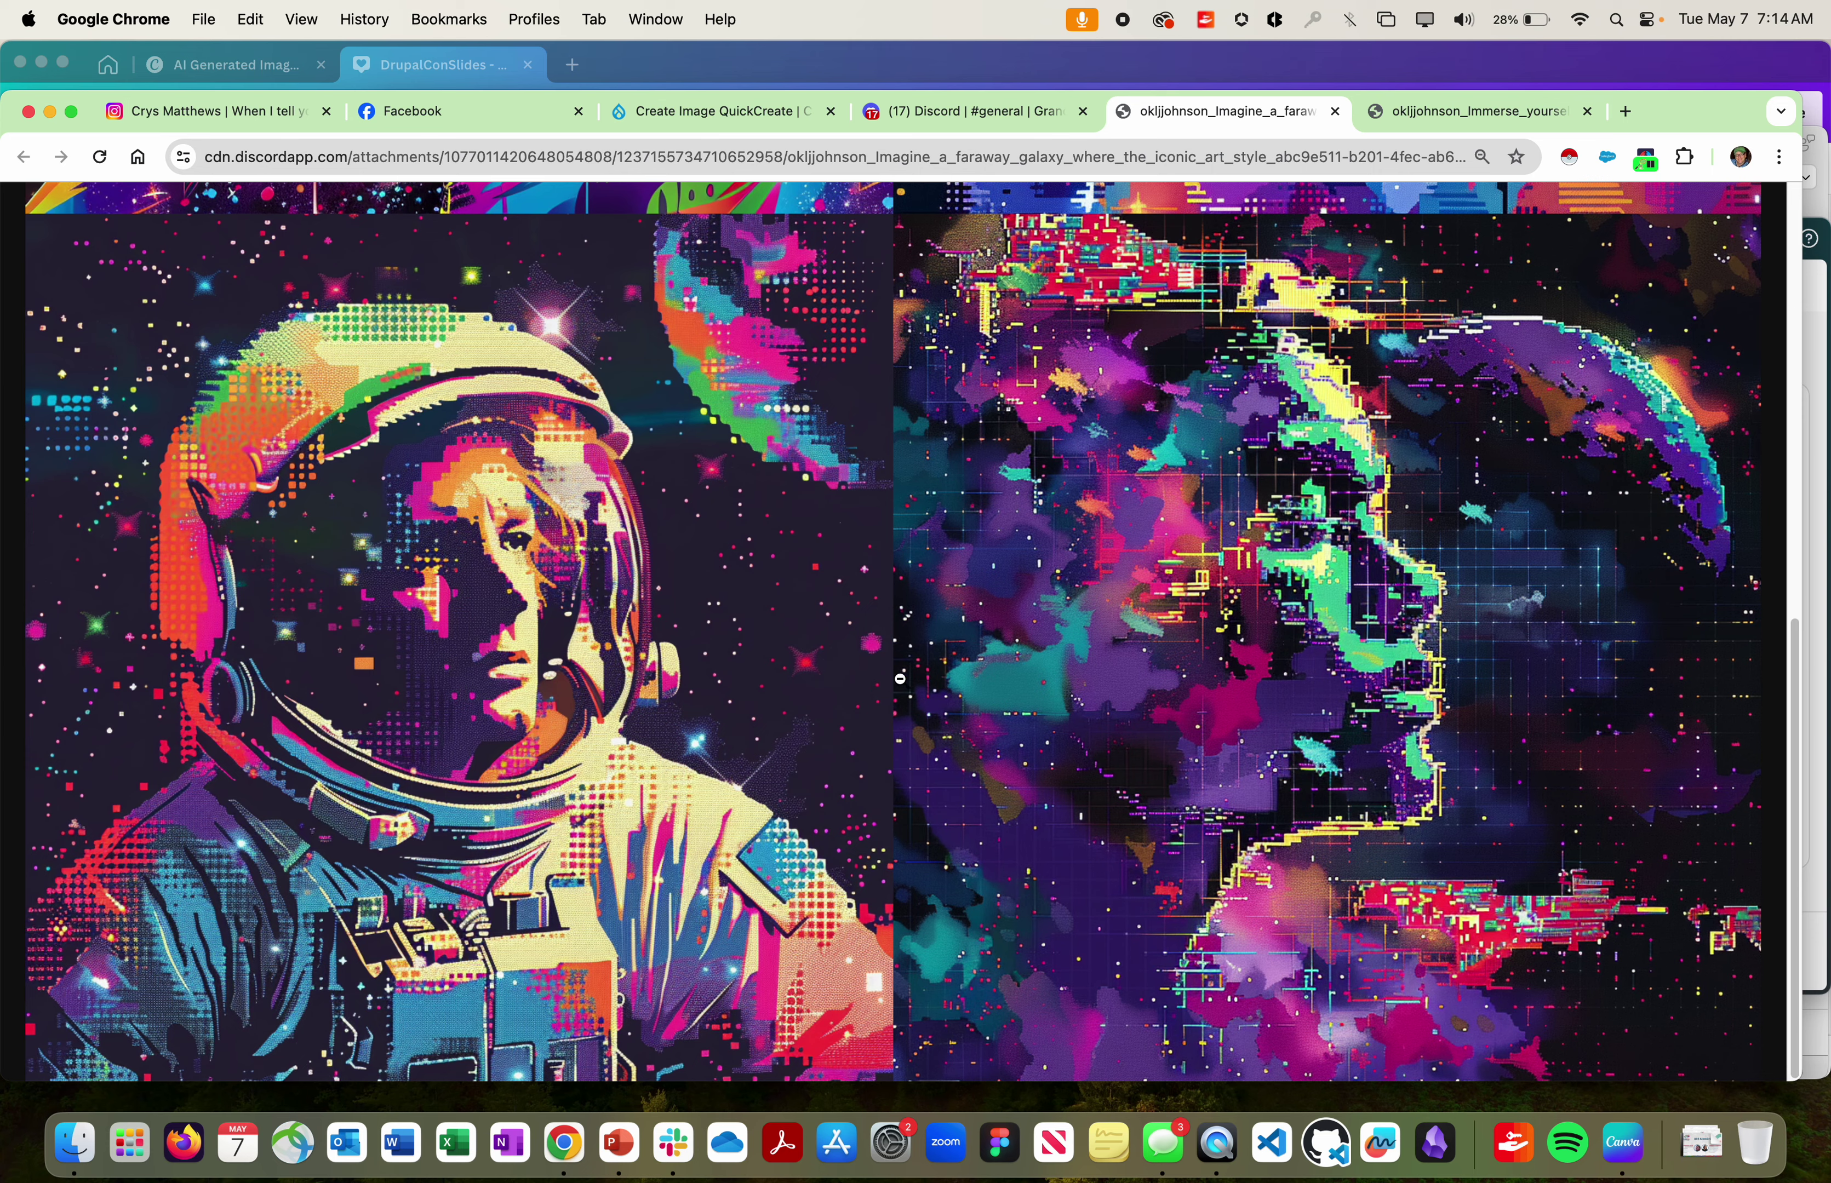
# Step: Close the galaxy image preview in Discord and return to Drupal's Create Image QuickCreate form
pyautogui.click(951, 128)
pyautogui.click(1651, 544)
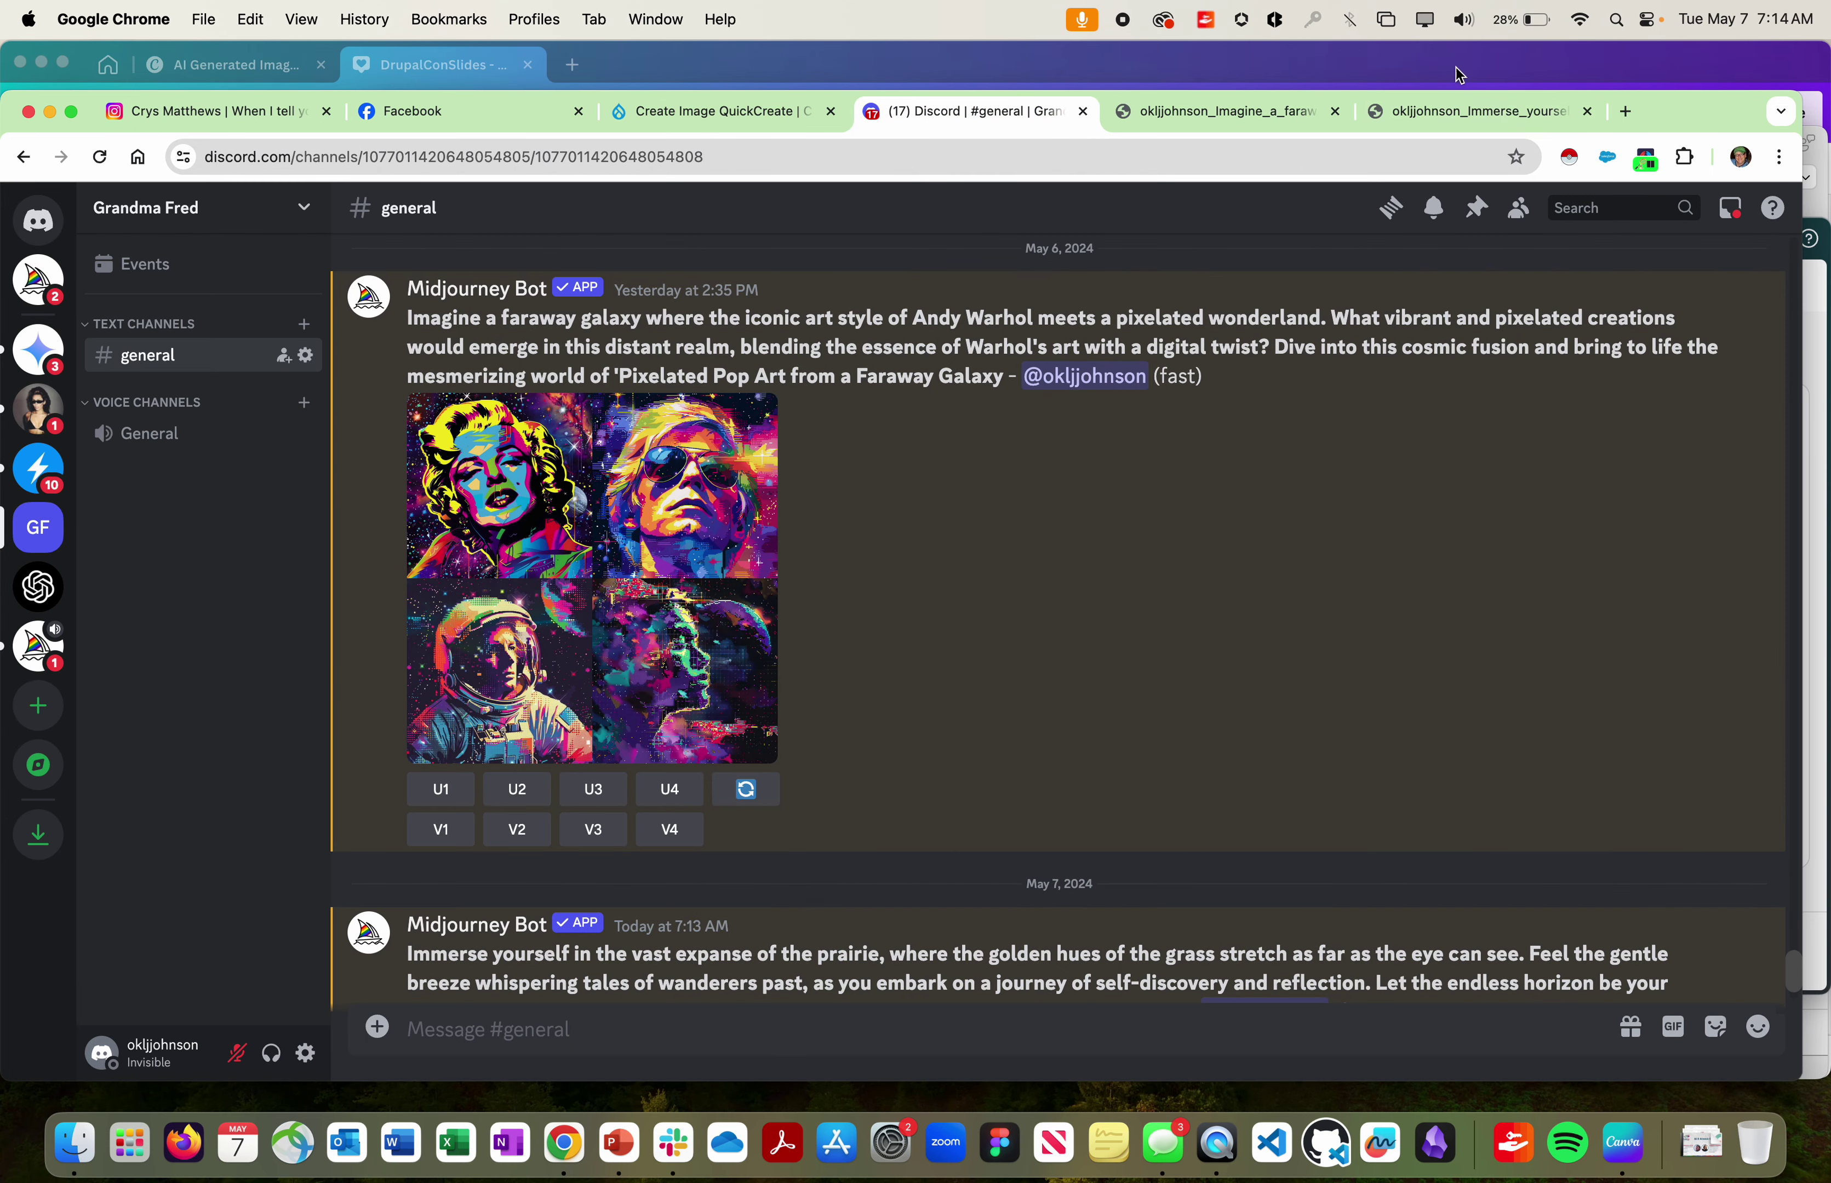
pyautogui.click(723, 112)
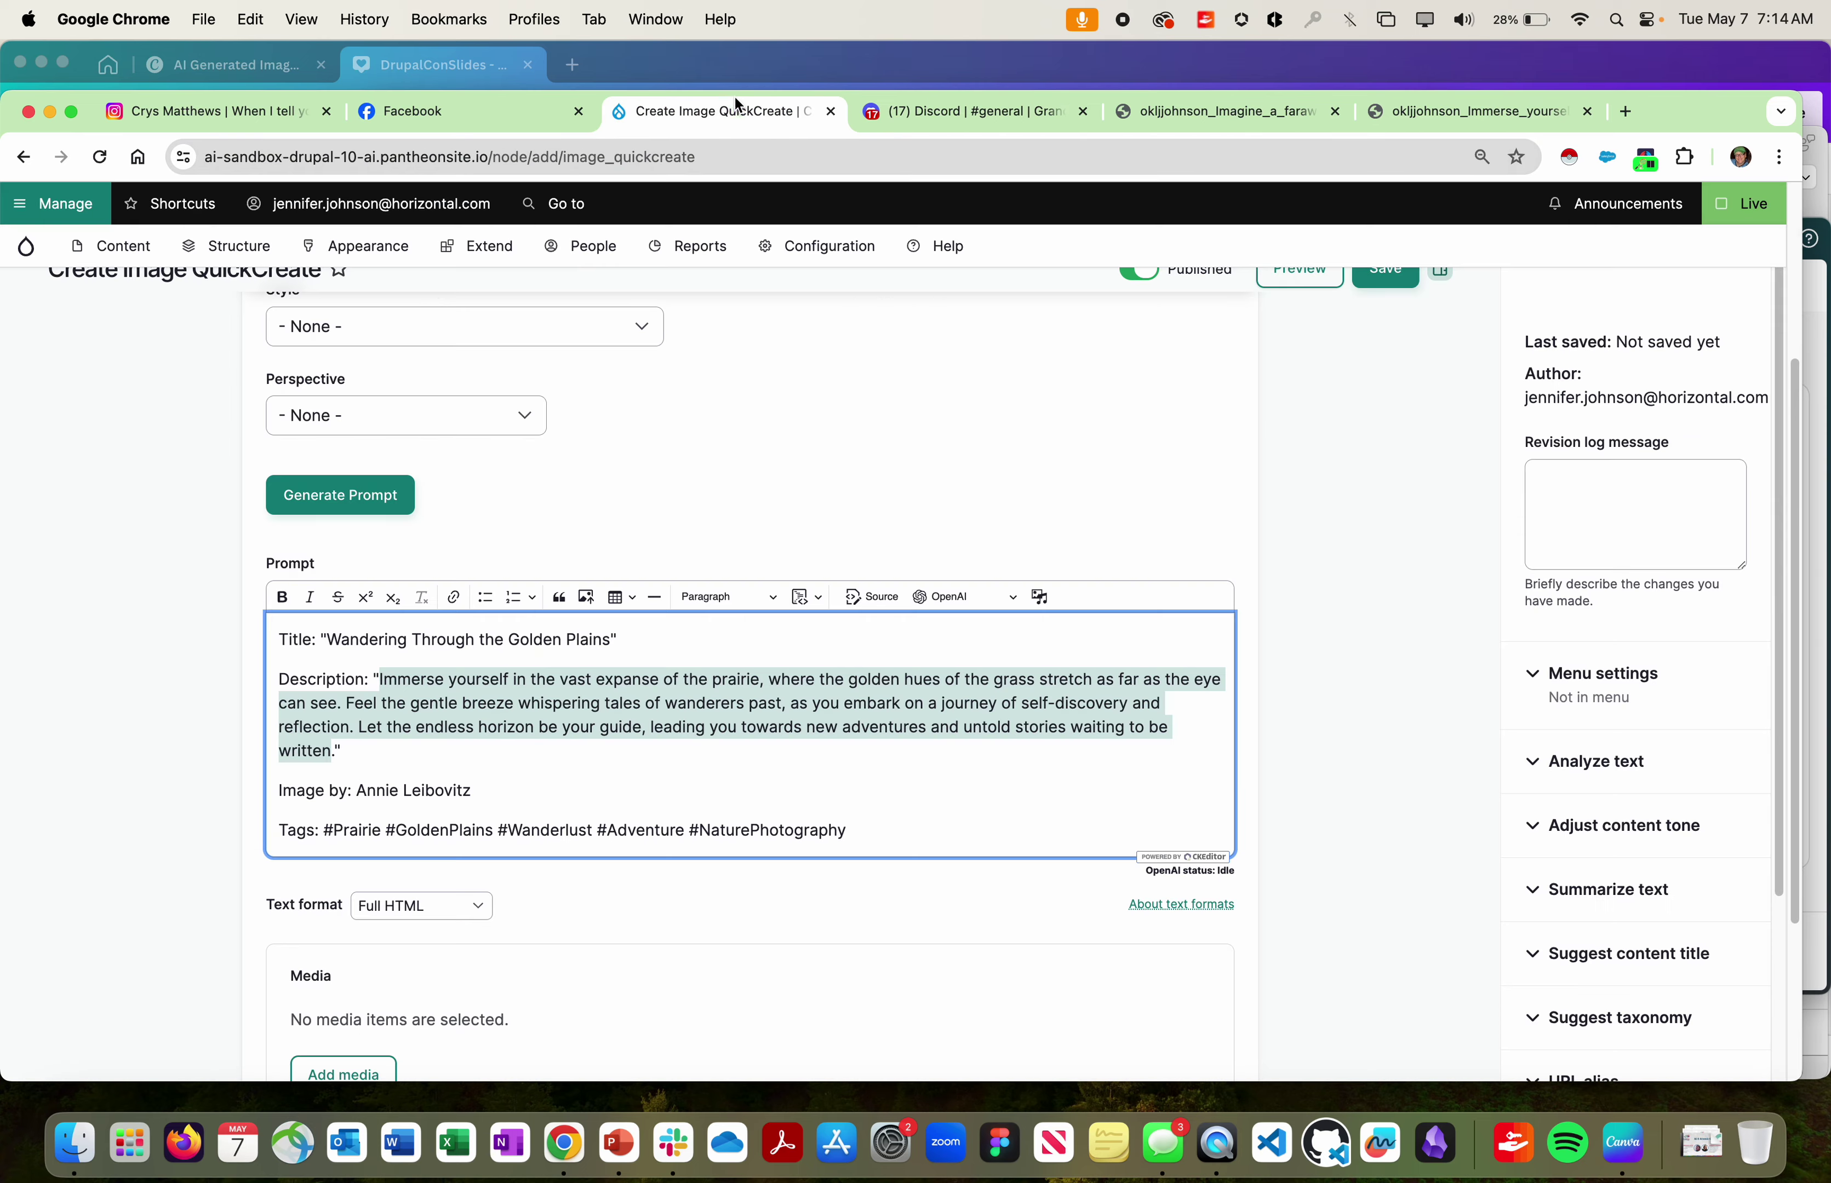
# Step: Set the artist to "In the style of artist Roy Lichtenstein" and the style to "In the style of a one line drawing"
pyautogui.click(68, 687)
pyautogui.scroll(4, 228, 521)
pyautogui.click(503, 523)
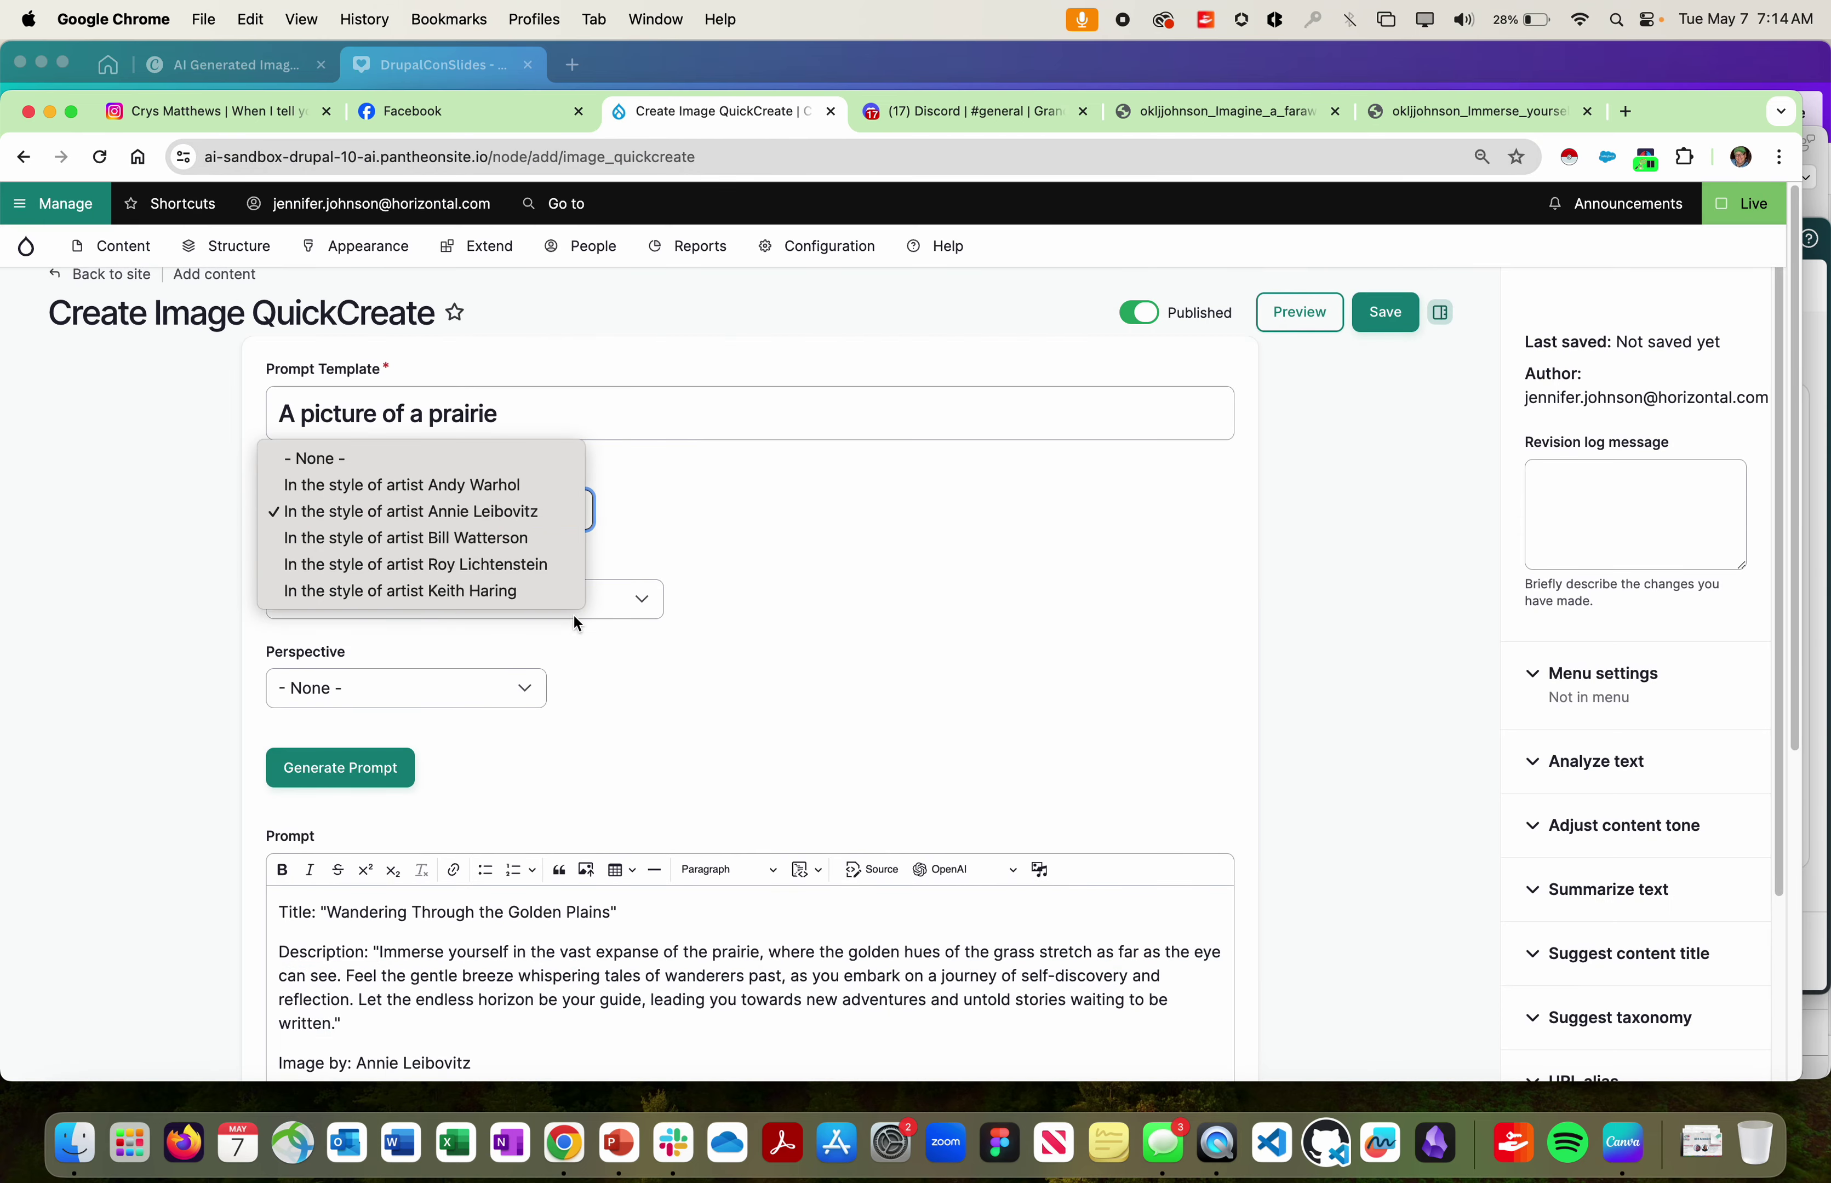
pyautogui.click(474, 571)
pyautogui.click(516, 603)
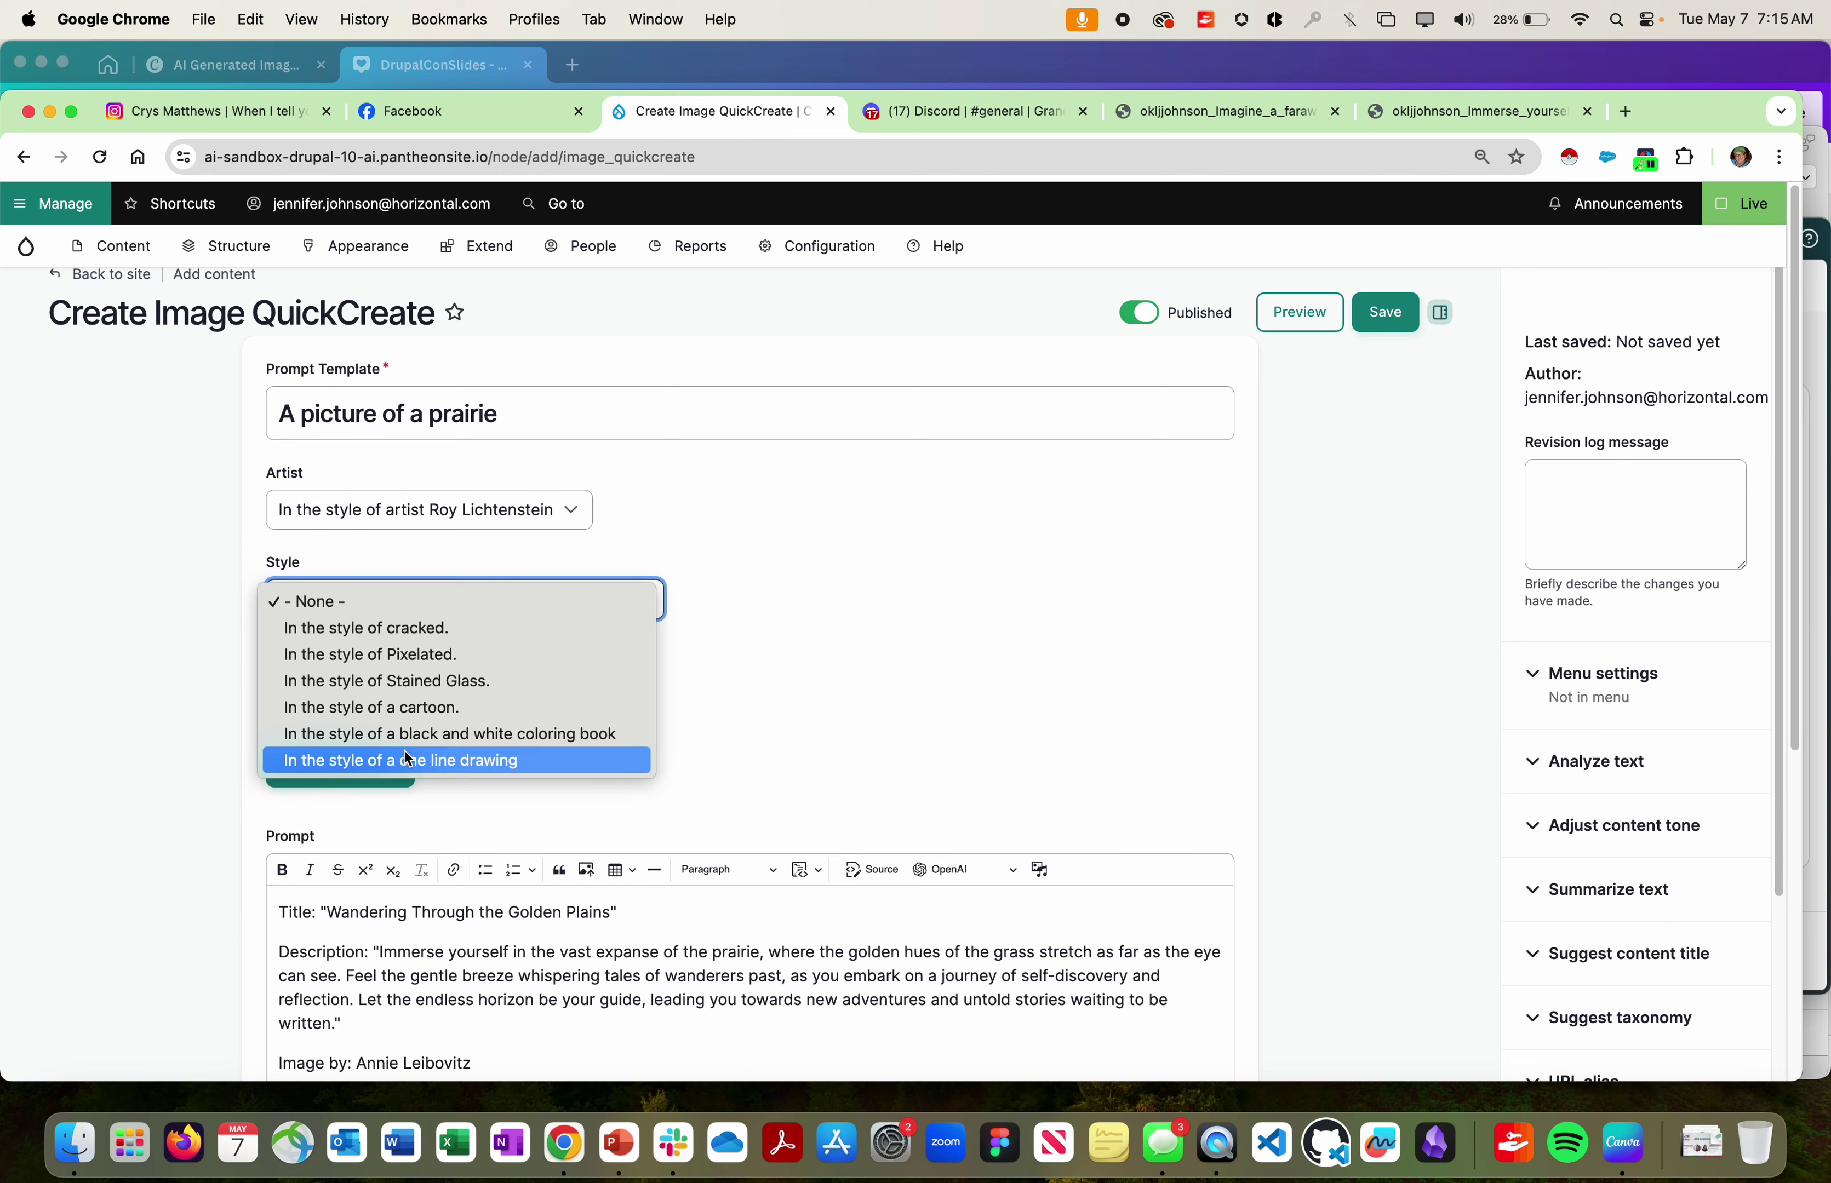
pyautogui.click(461, 681)
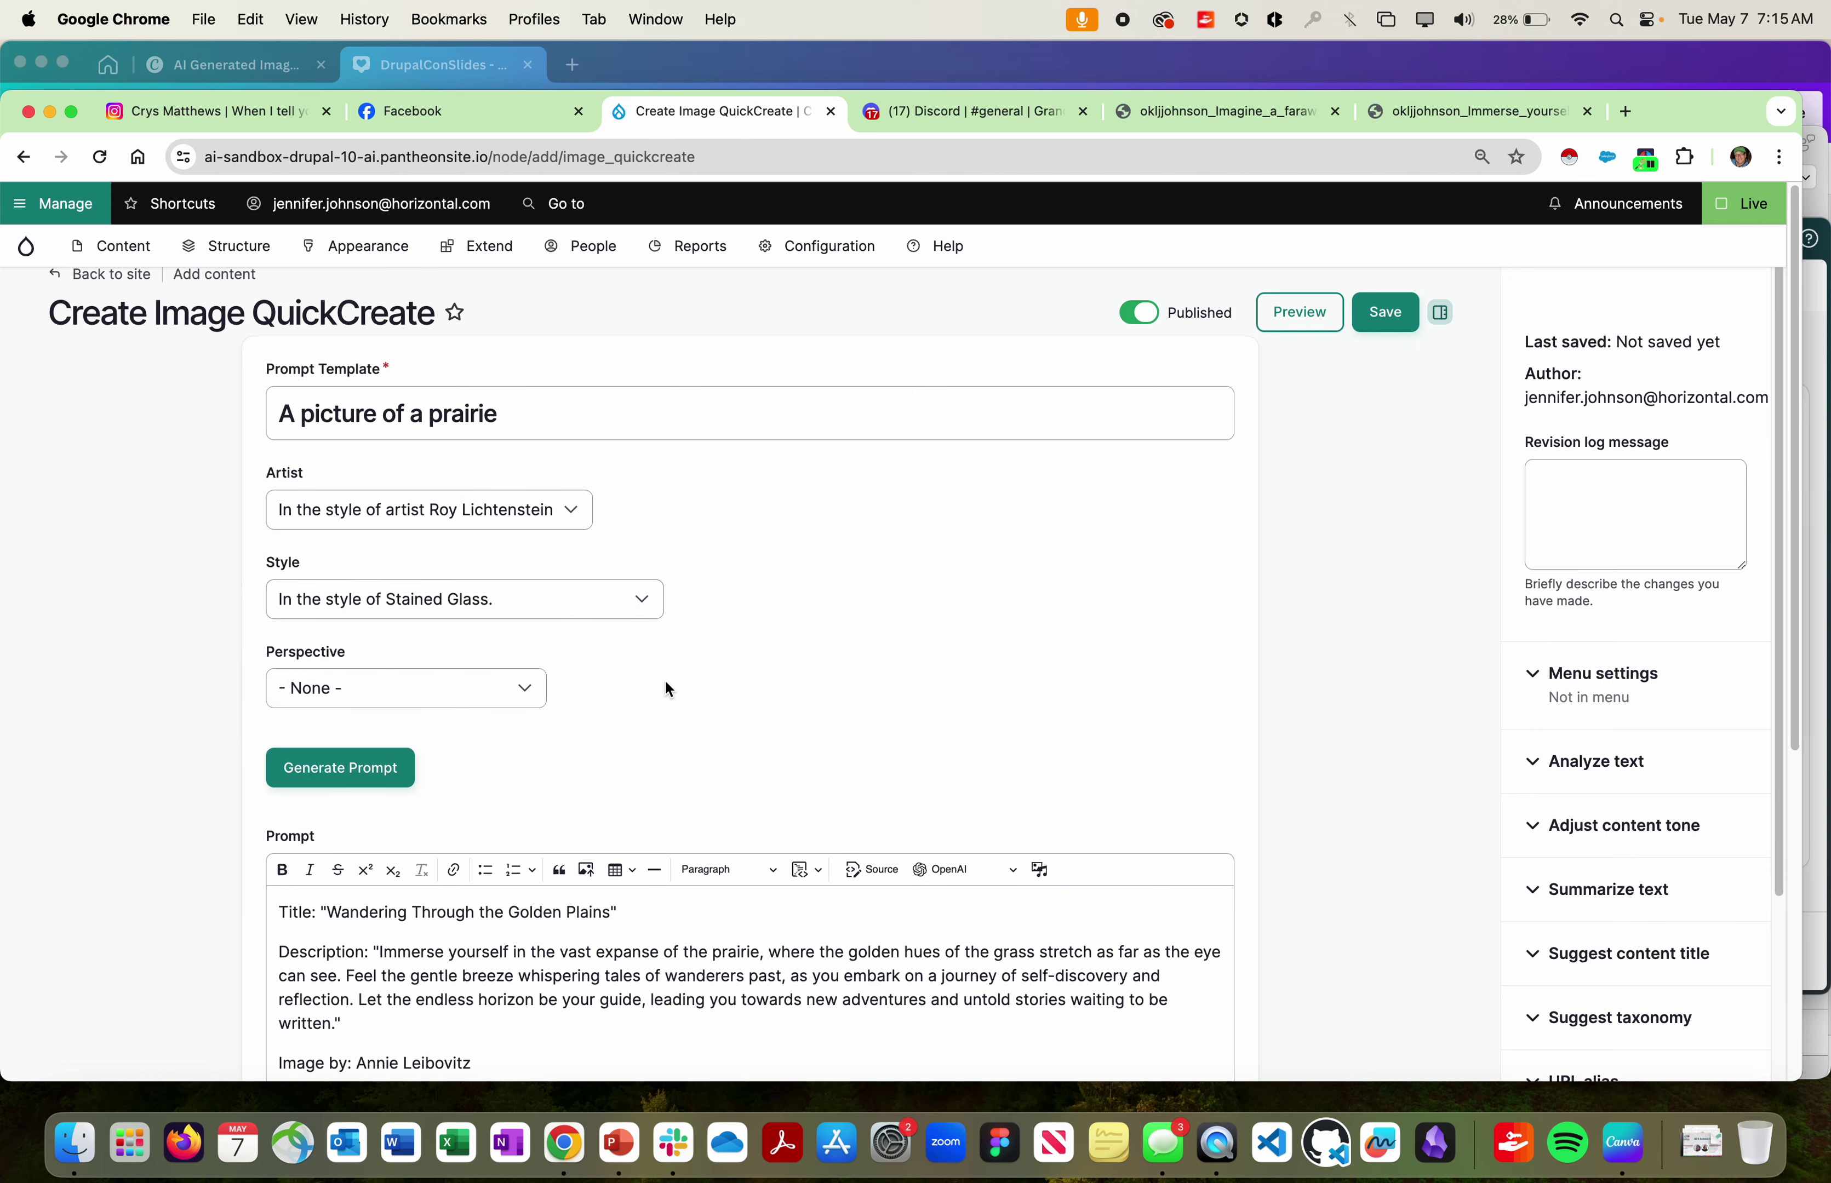
pyautogui.click(488, 612)
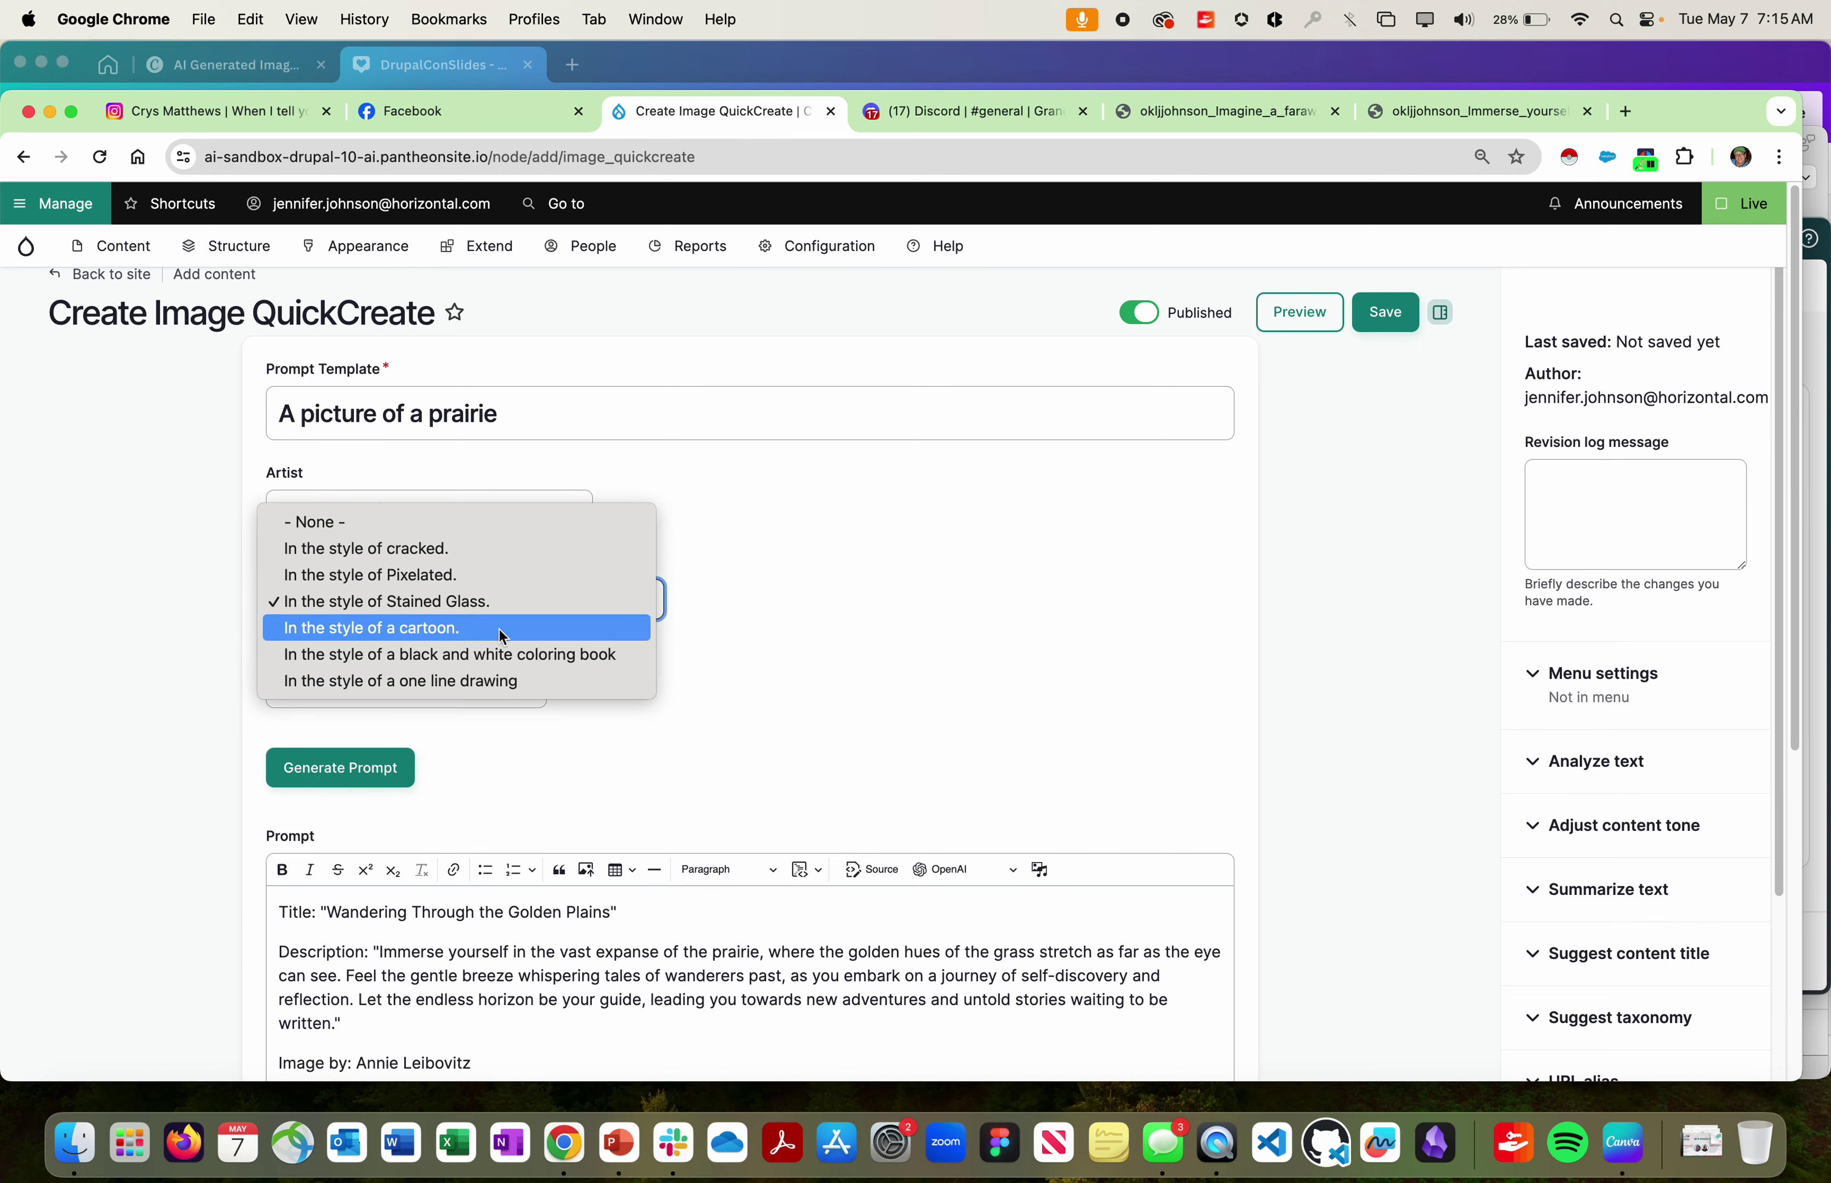
pyautogui.click(484, 696)
# Step: Set the perspective to "A perspective of Close Up." and generate the prairie image prompt
pyautogui.click(394, 689)
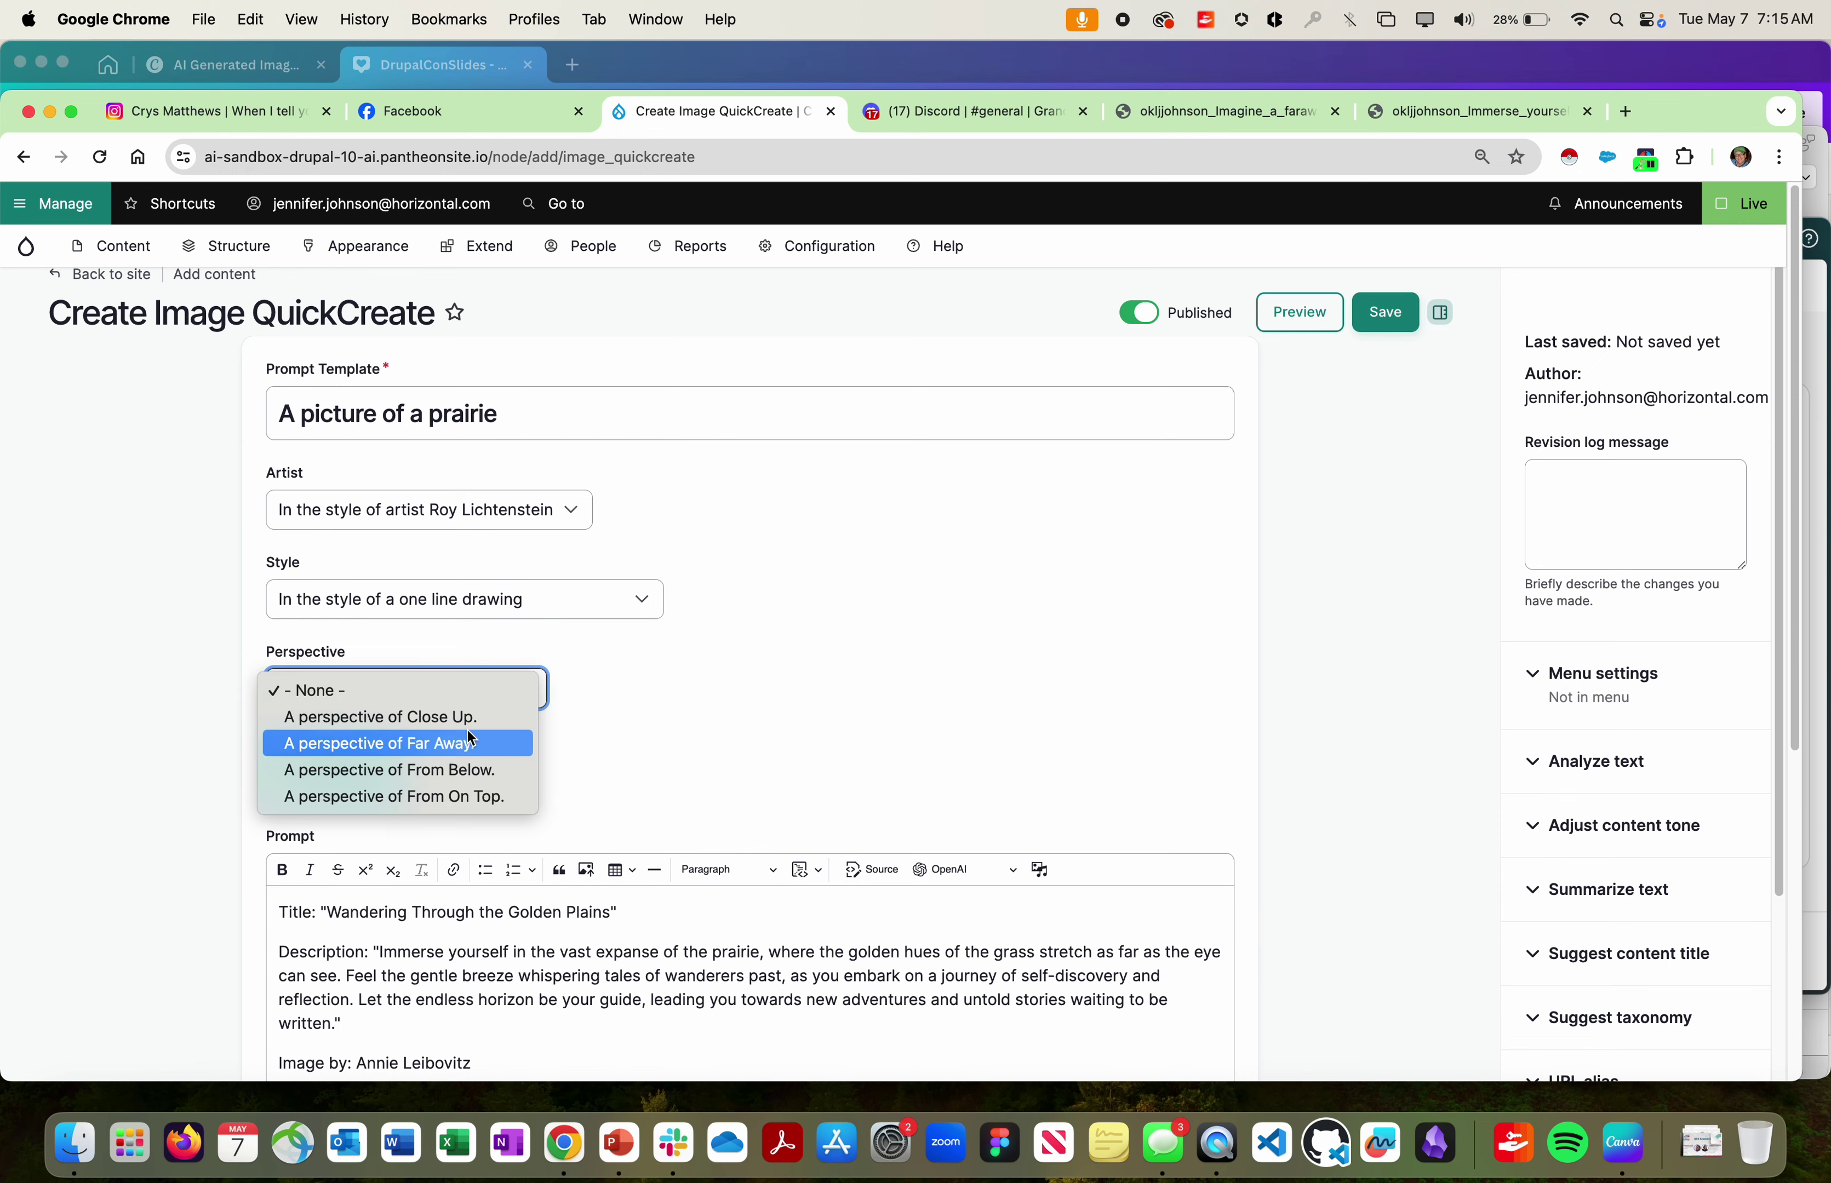
pyautogui.click(431, 717)
pyautogui.click(369, 776)
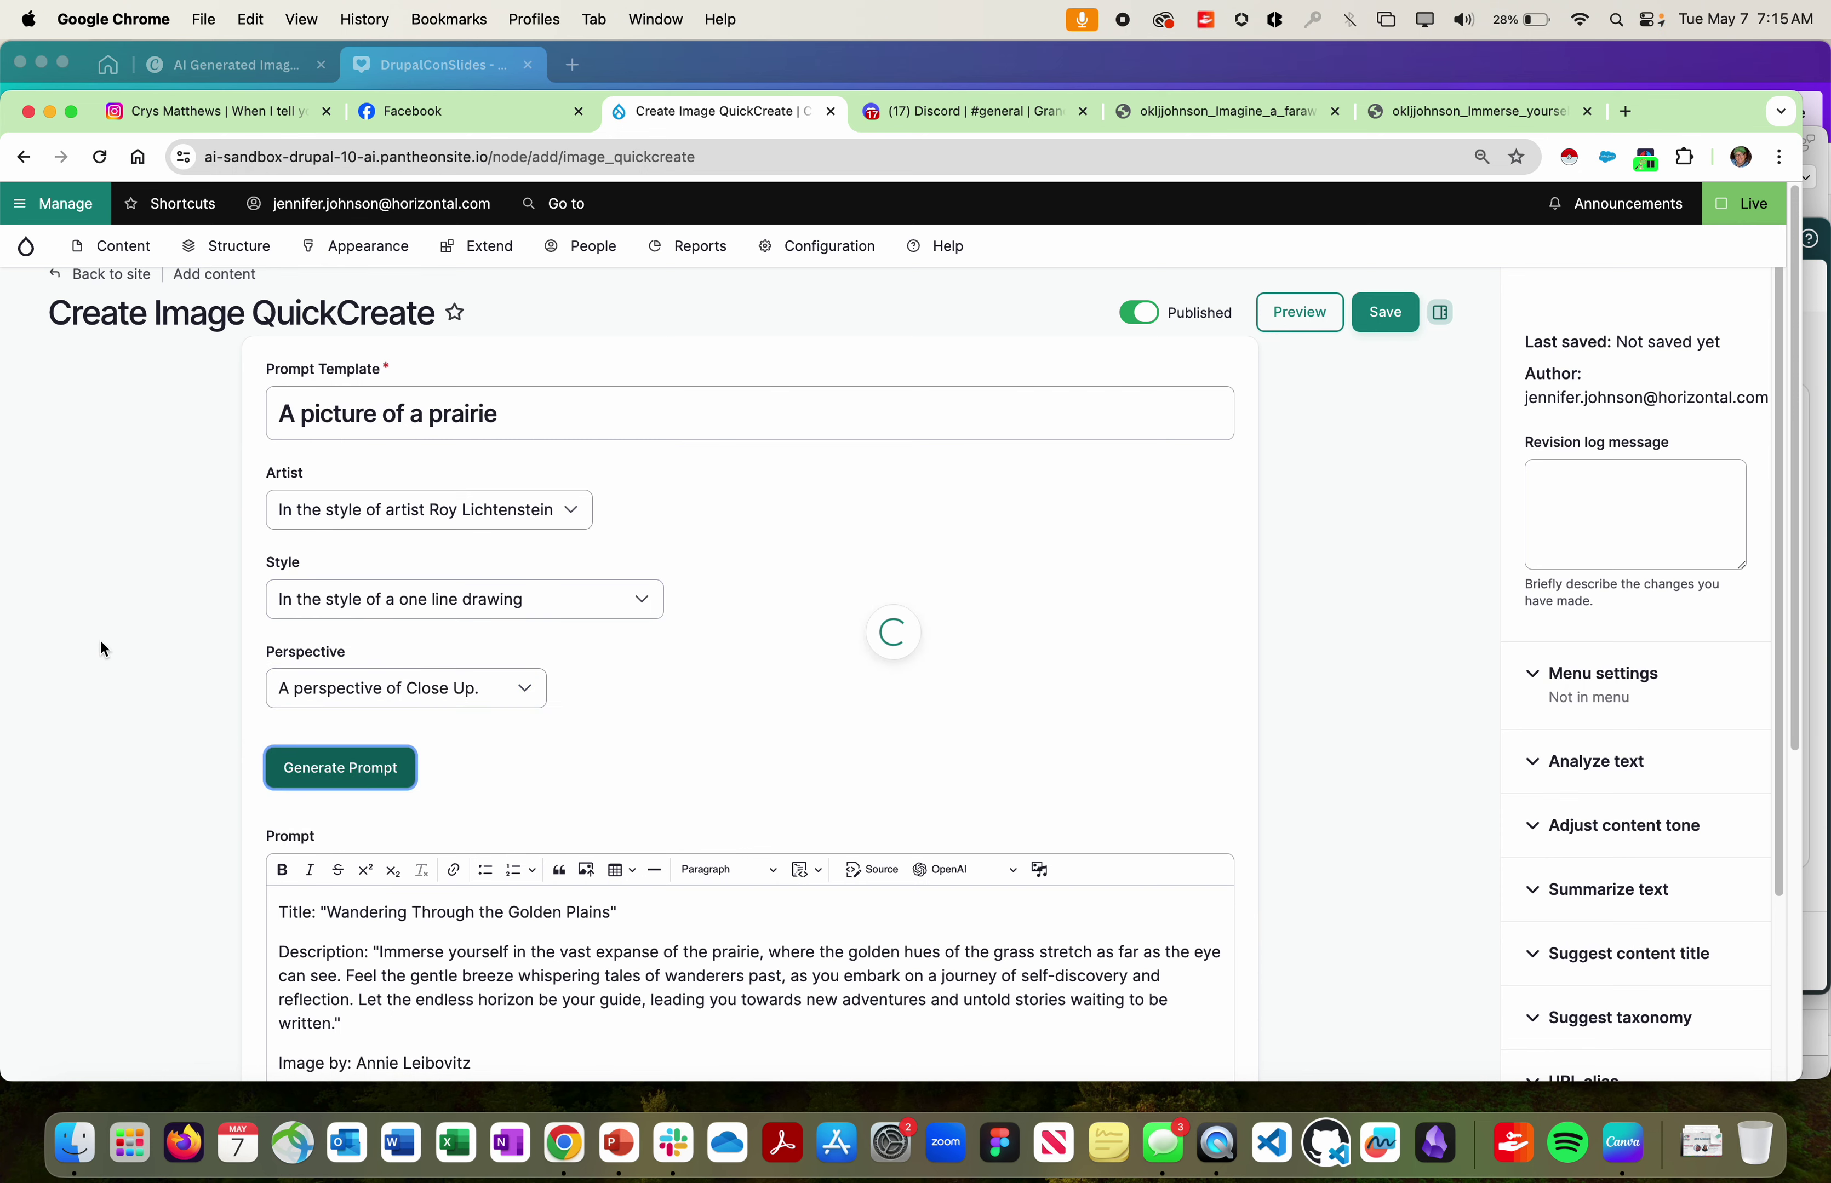
pyautogui.scroll(-5, 106, 647)
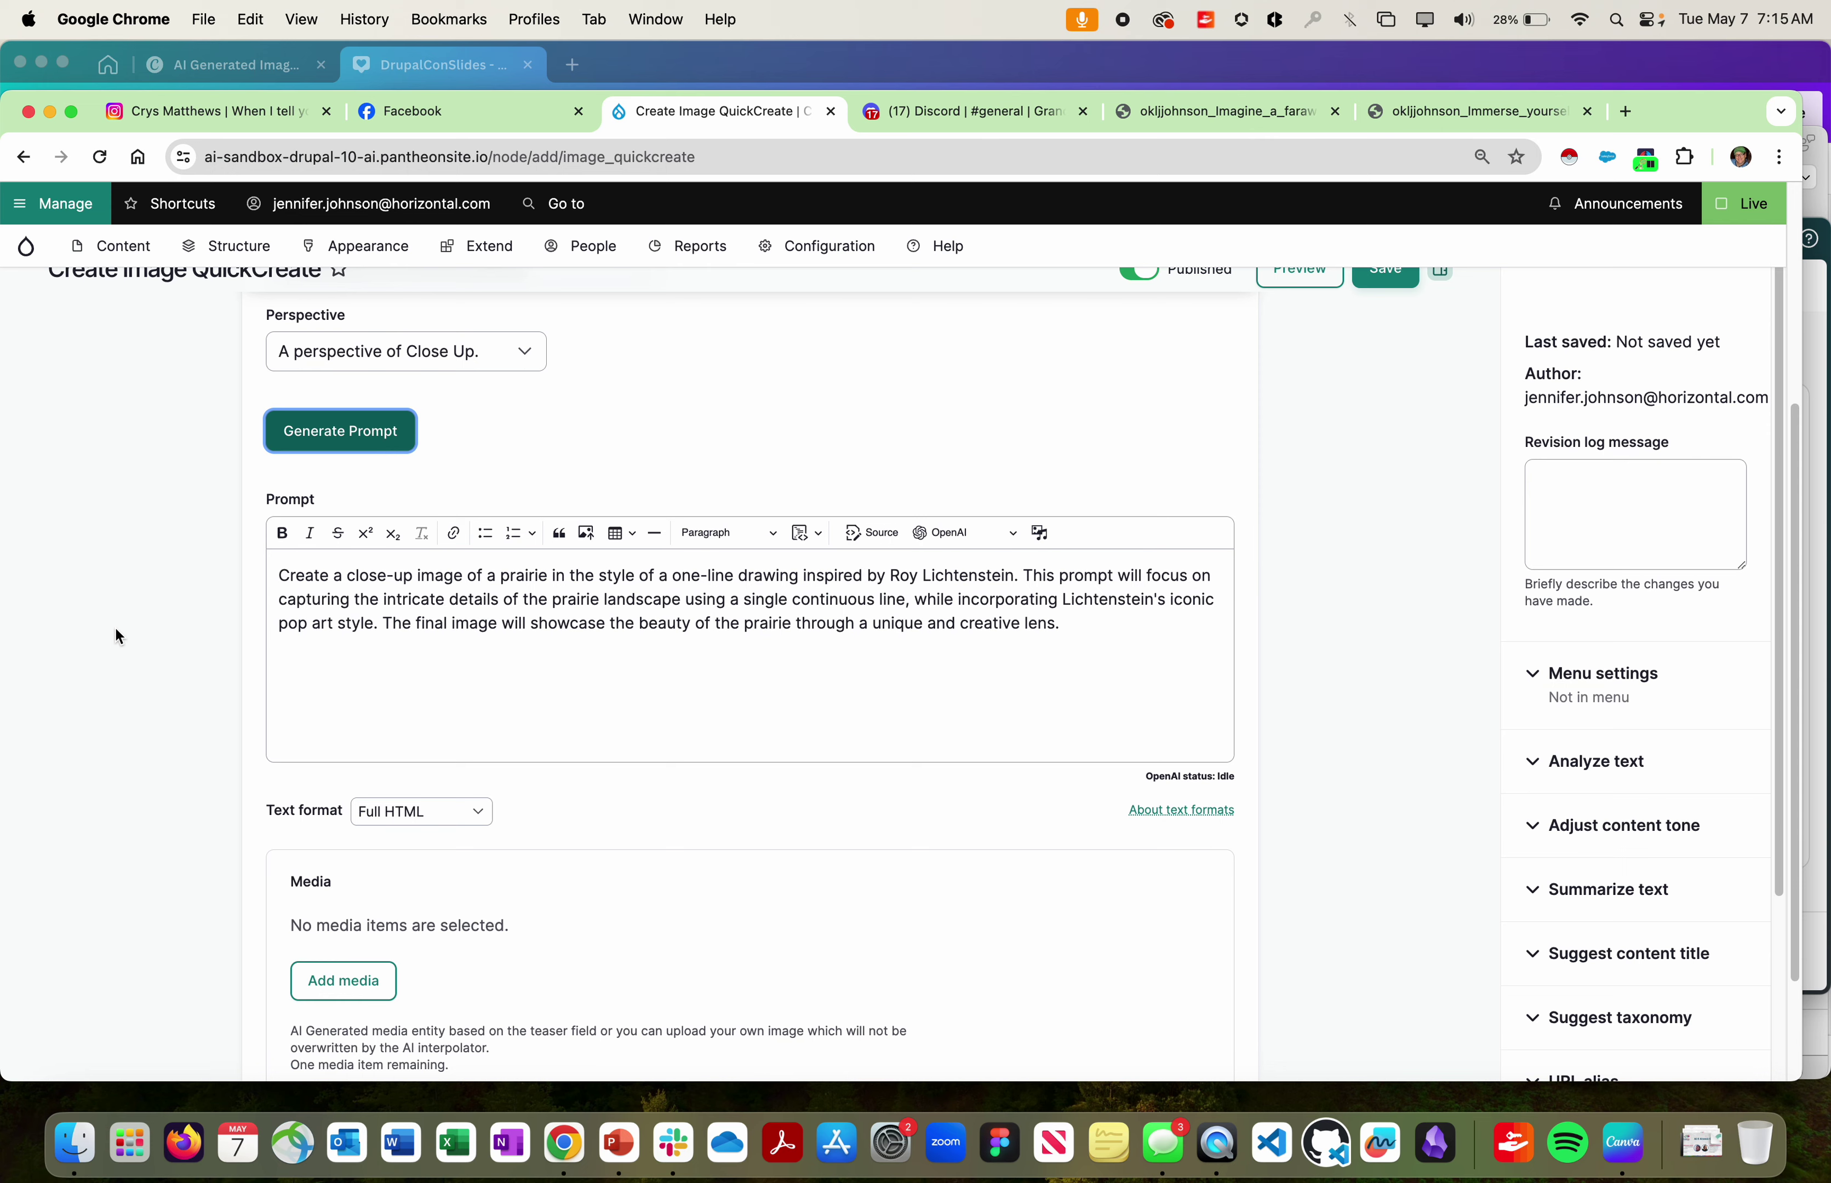
# Step: Copy the whole generated close-up prairie prompt and start an /imagine command in the general channel on Discord
pyautogui.moveTo(1081, 631); pyautogui.dragTo(4, 377)
pyautogui.press('super+c')
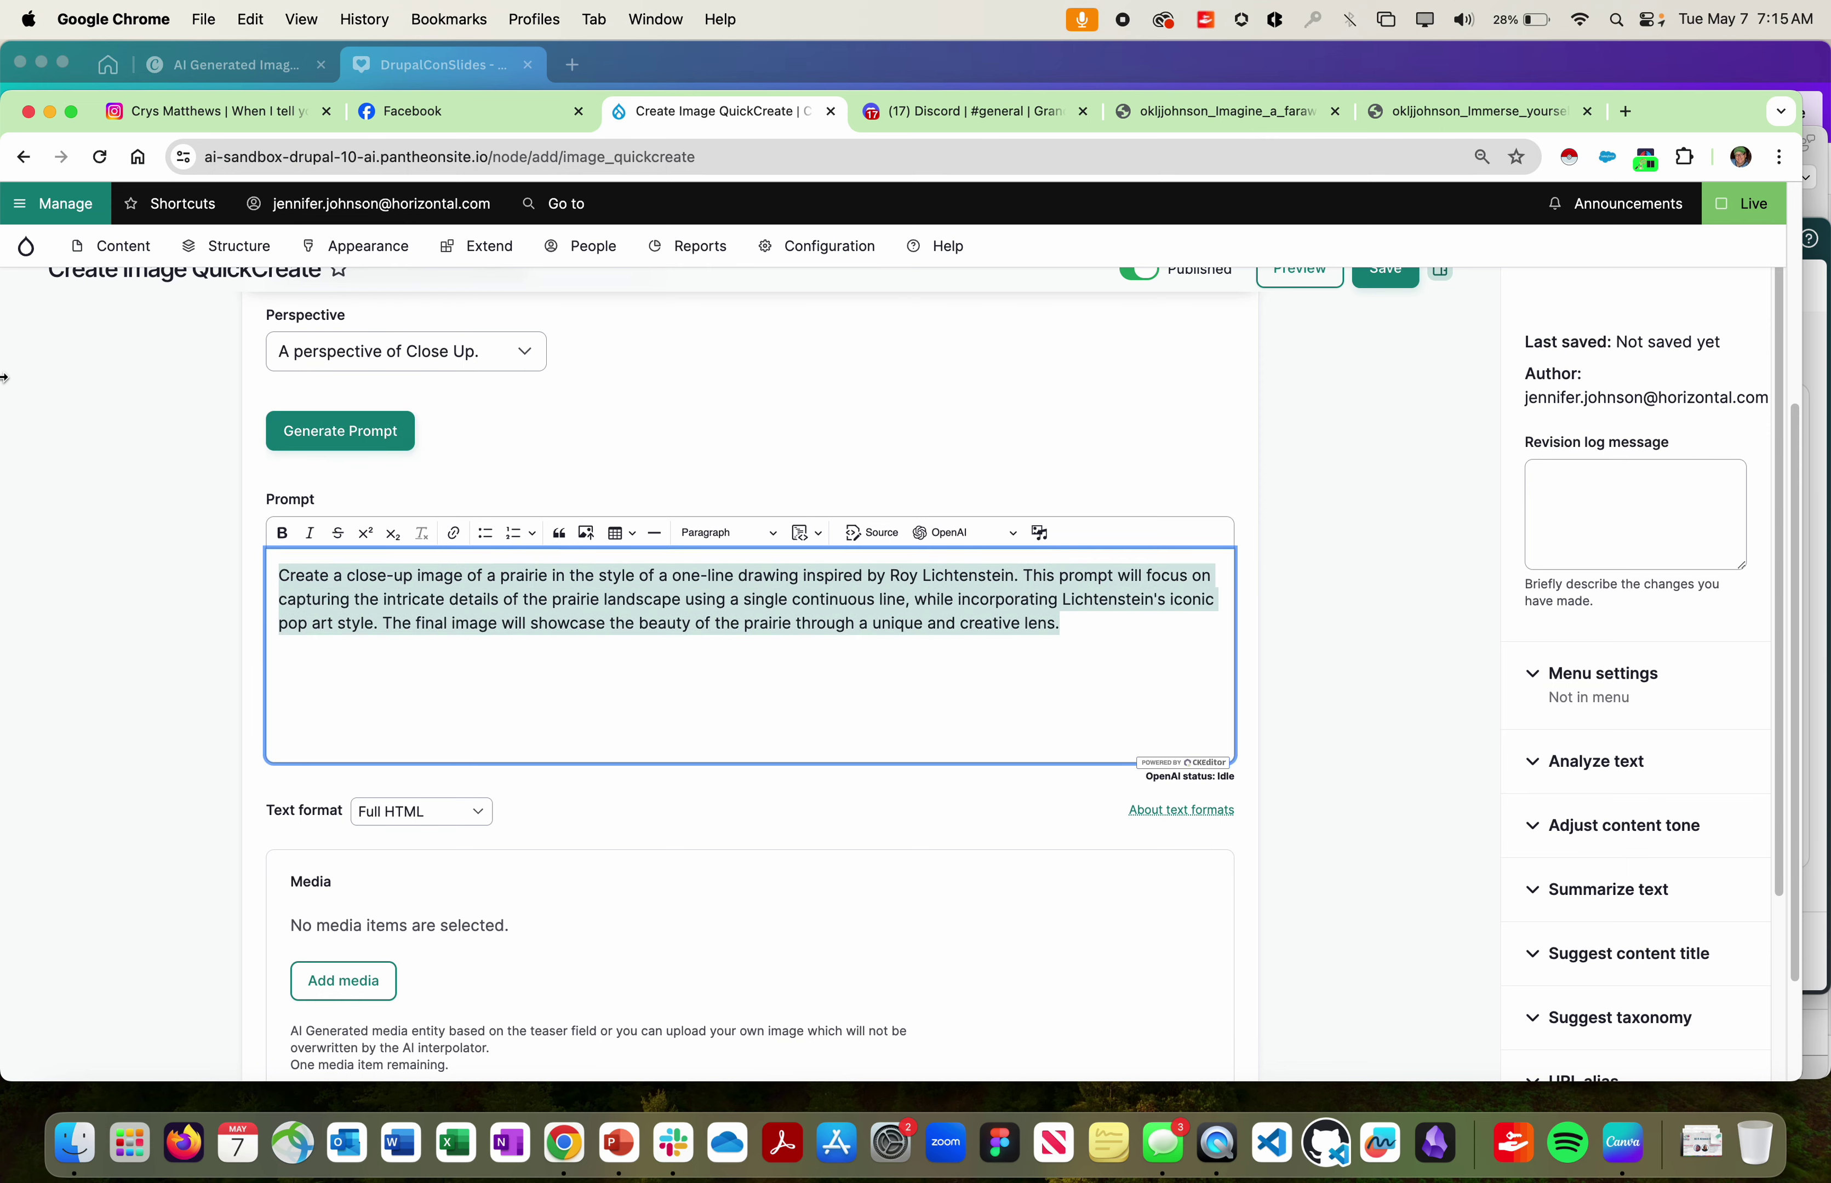
pyautogui.press('super+Tab')
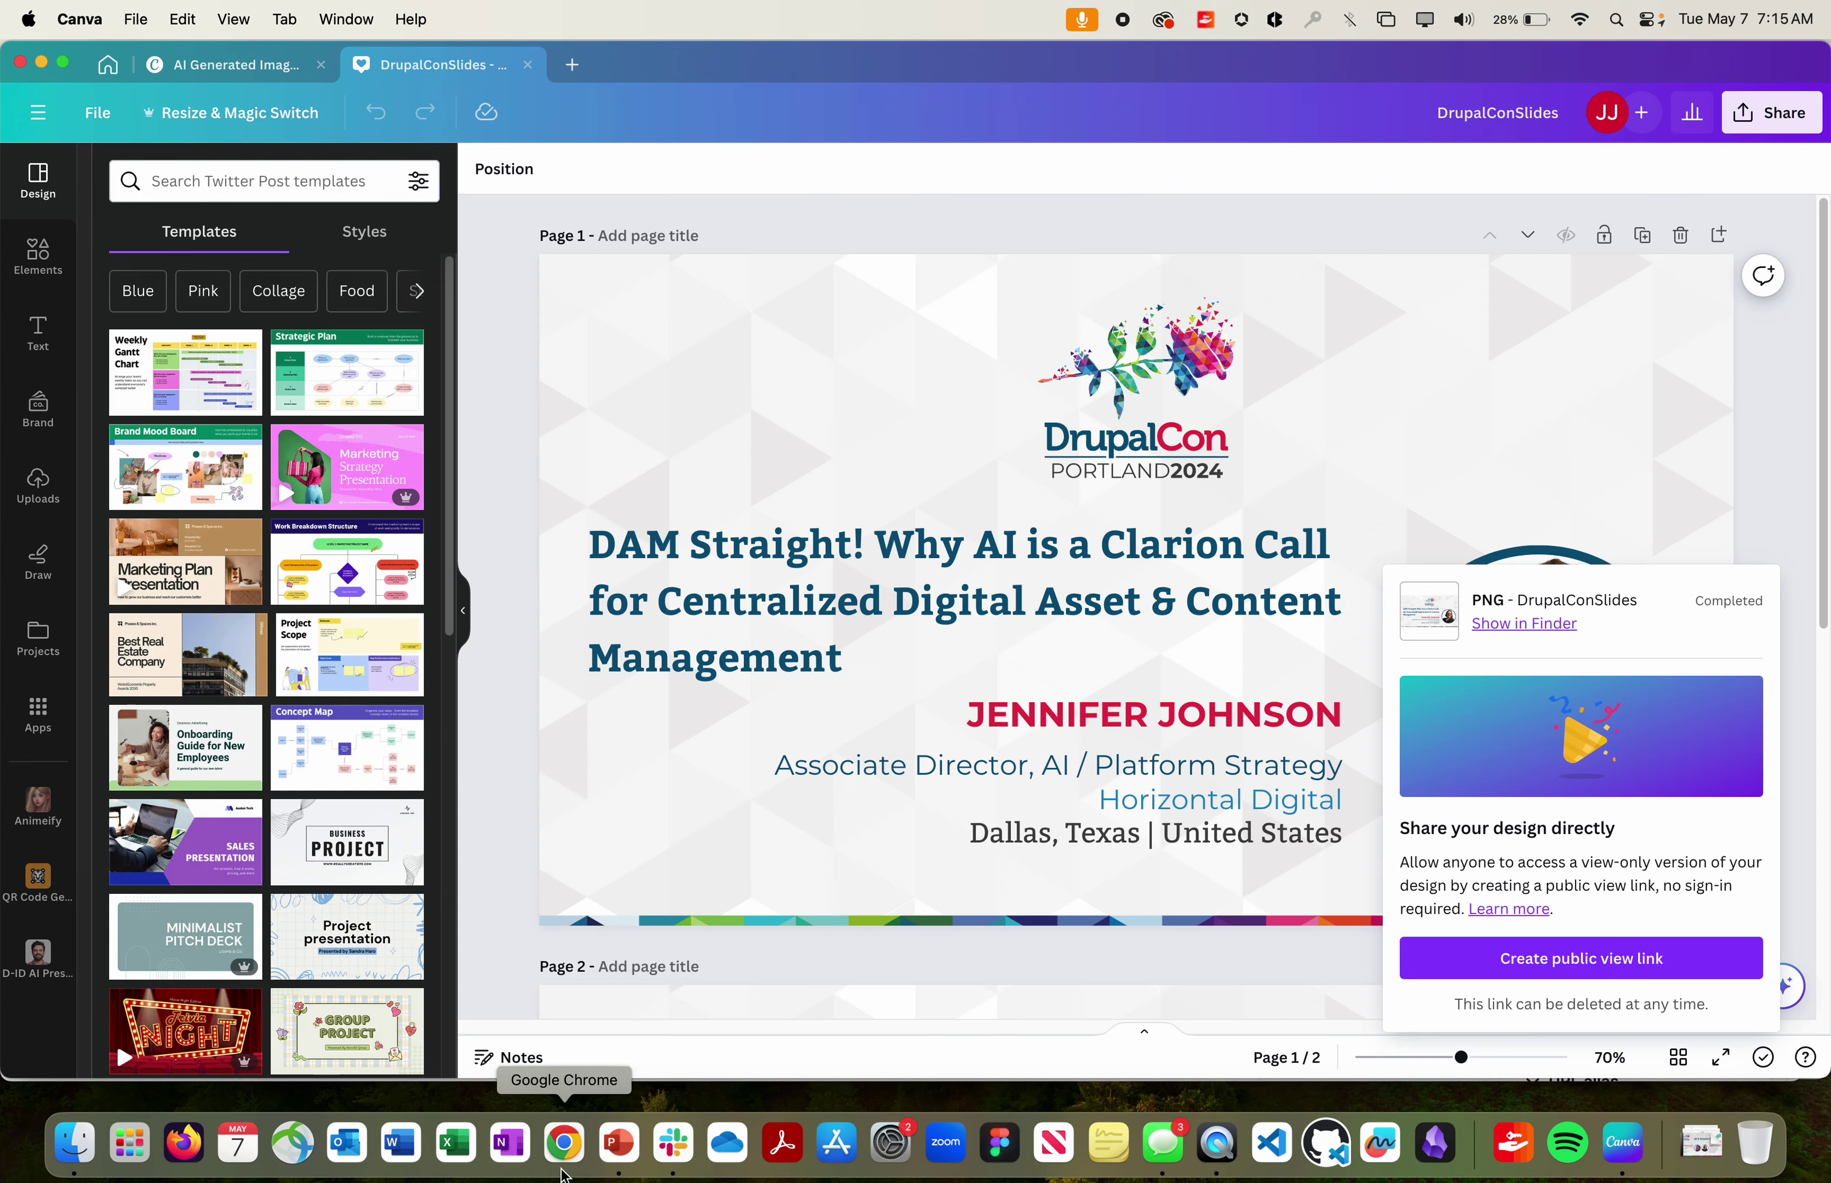
pyautogui.click(555, 1149)
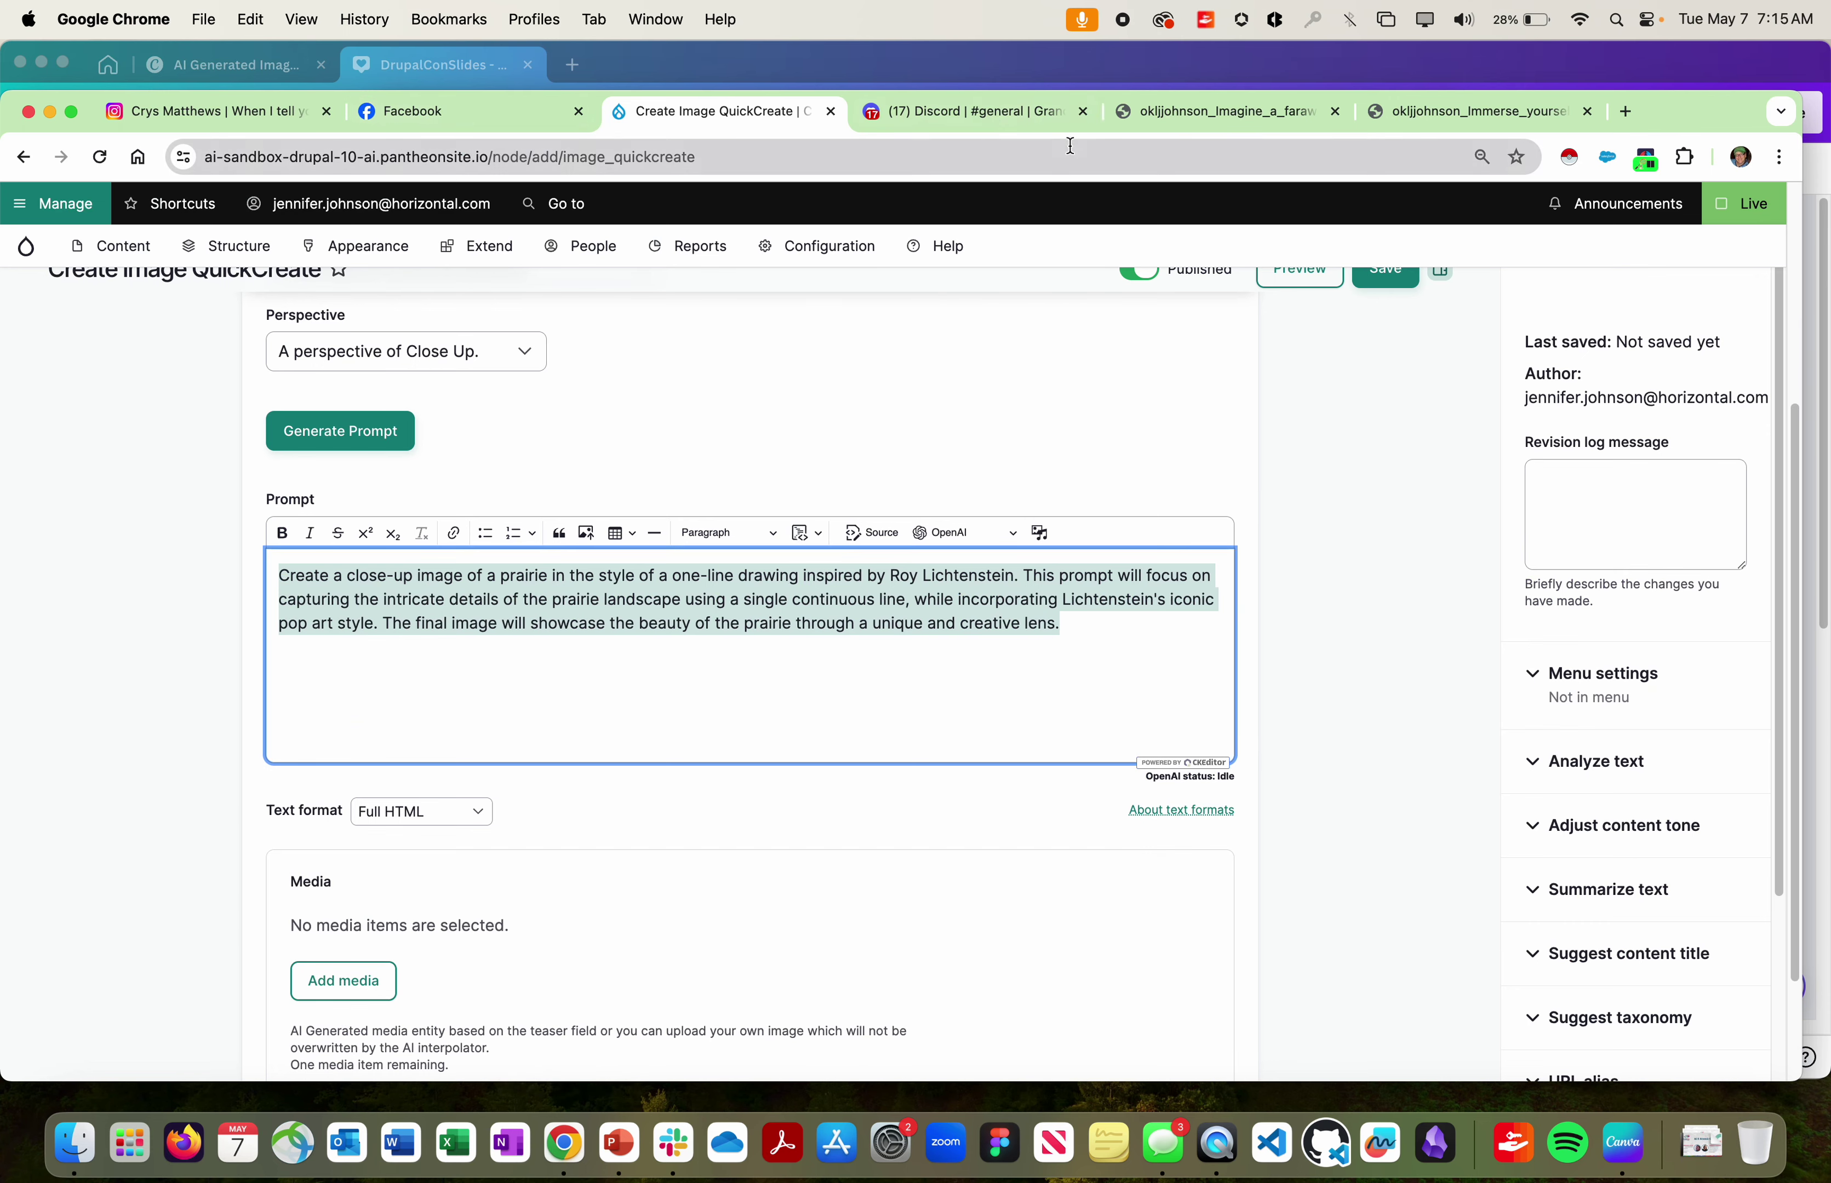
pyautogui.click(906, 110)
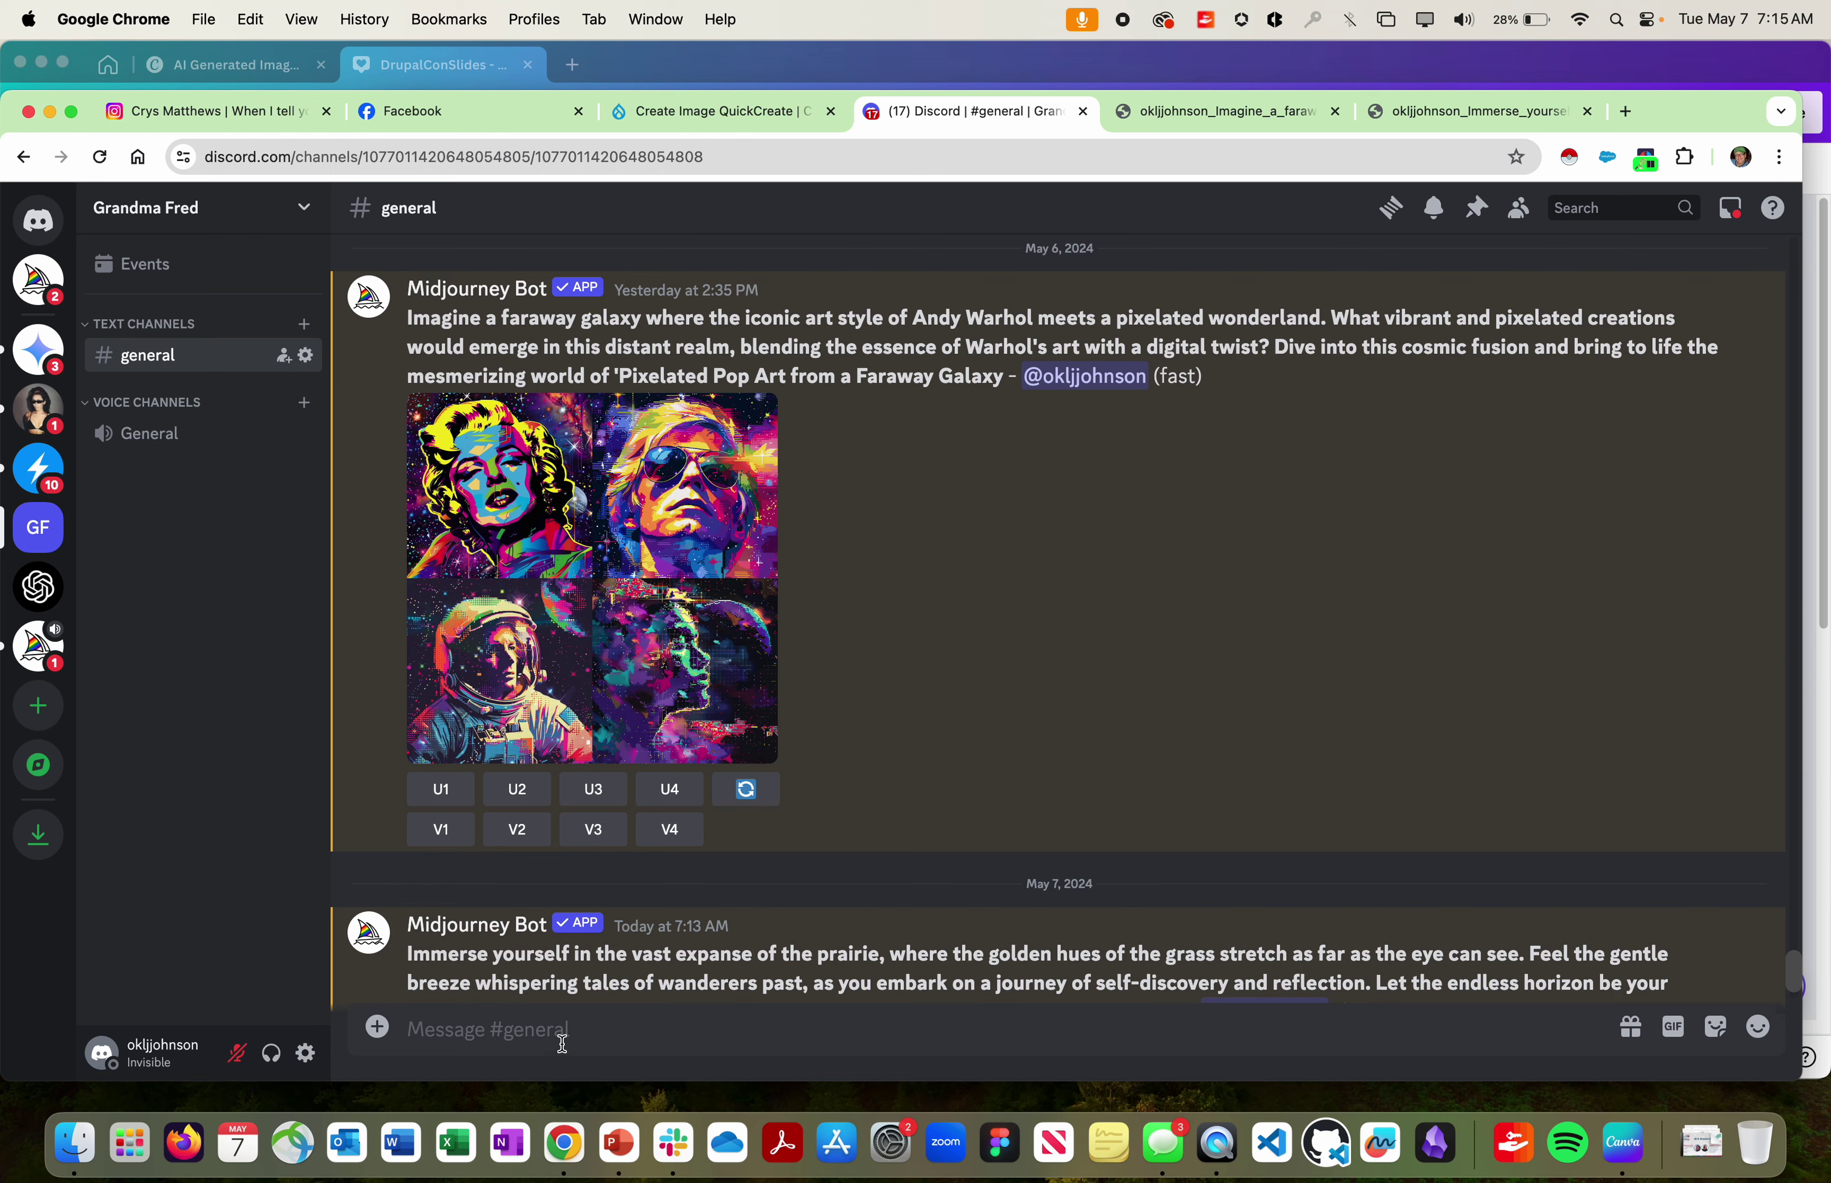
pyautogui.click(587, 1028)
pyautogui.write('/')
pyautogui.press('Return')
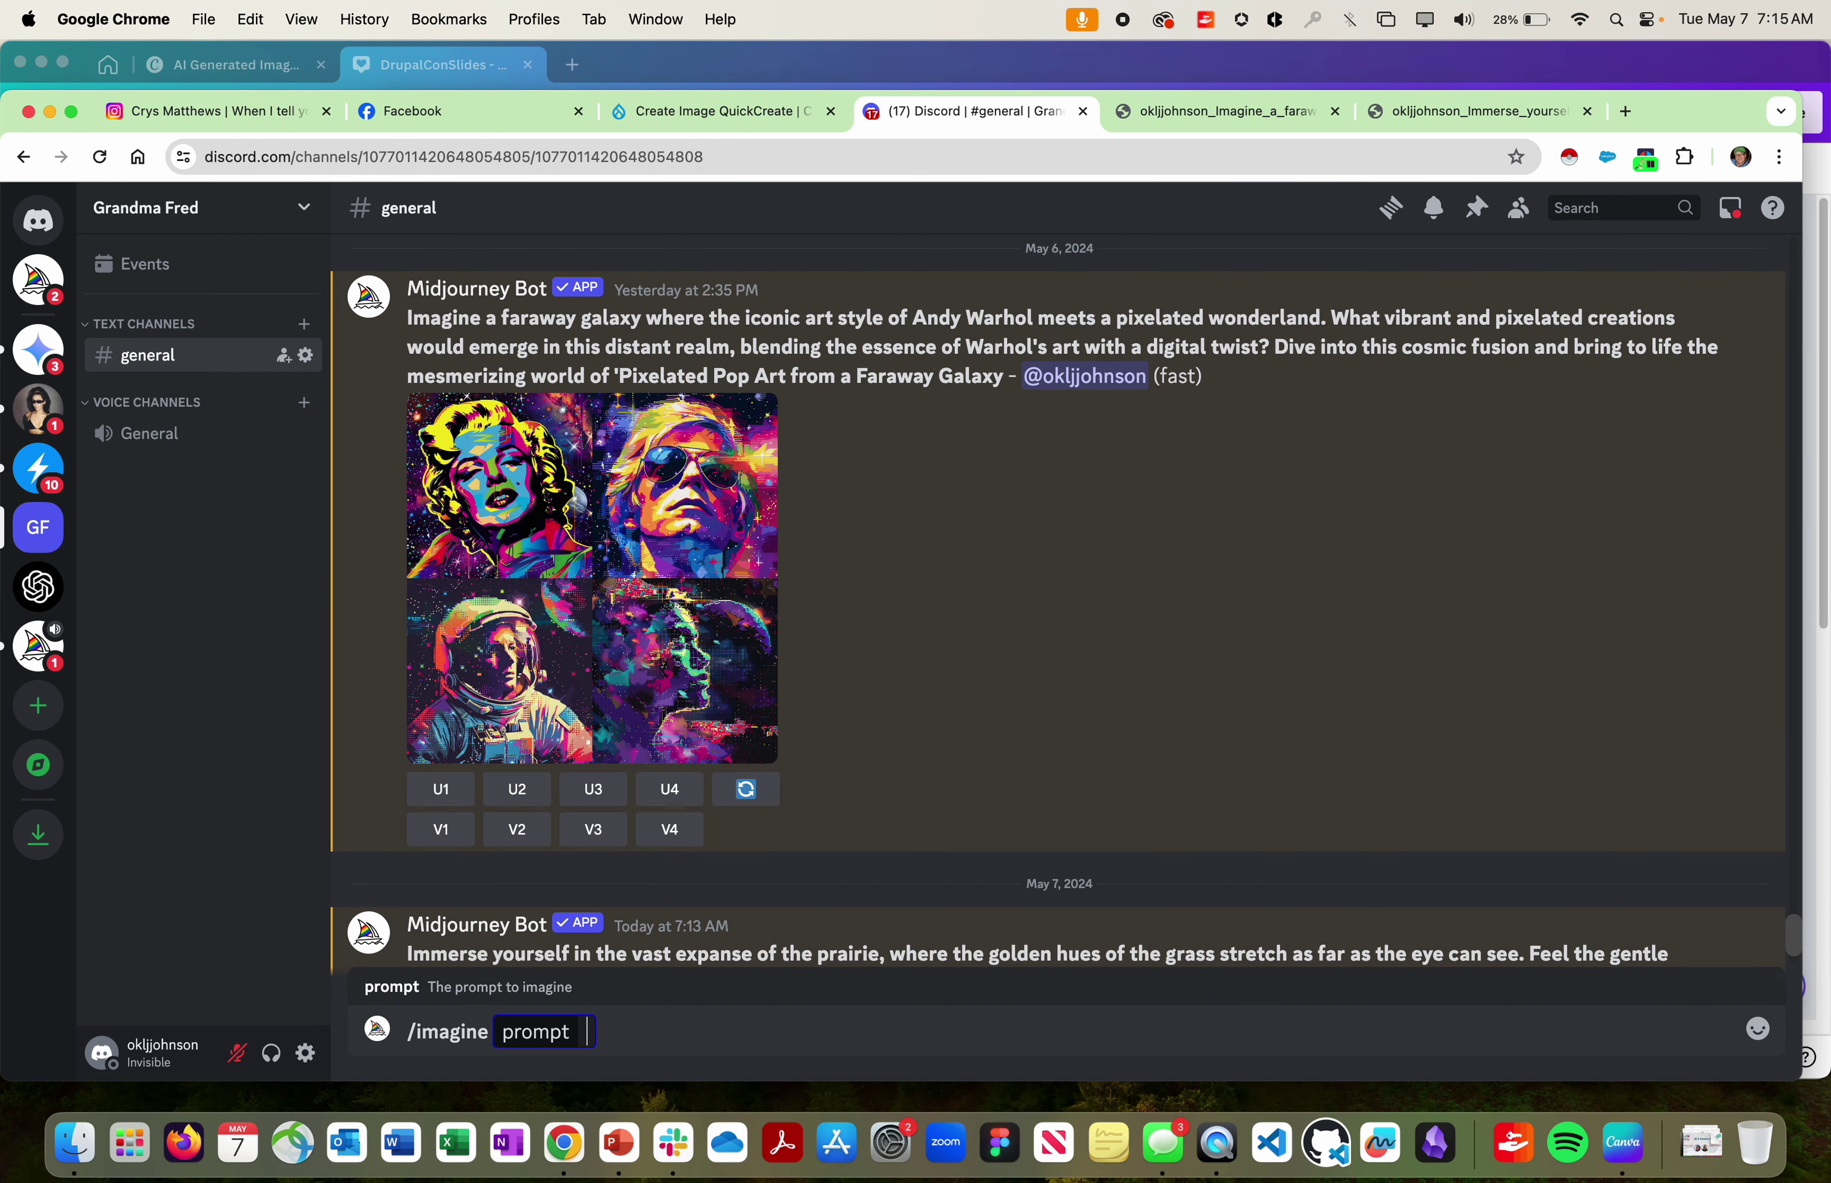
# Step: Recopy the close-up prairie prompt from the Drupal form, paste it into the /imagine prompt on Discord and send it to Midjourney
pyautogui.press('super+v')
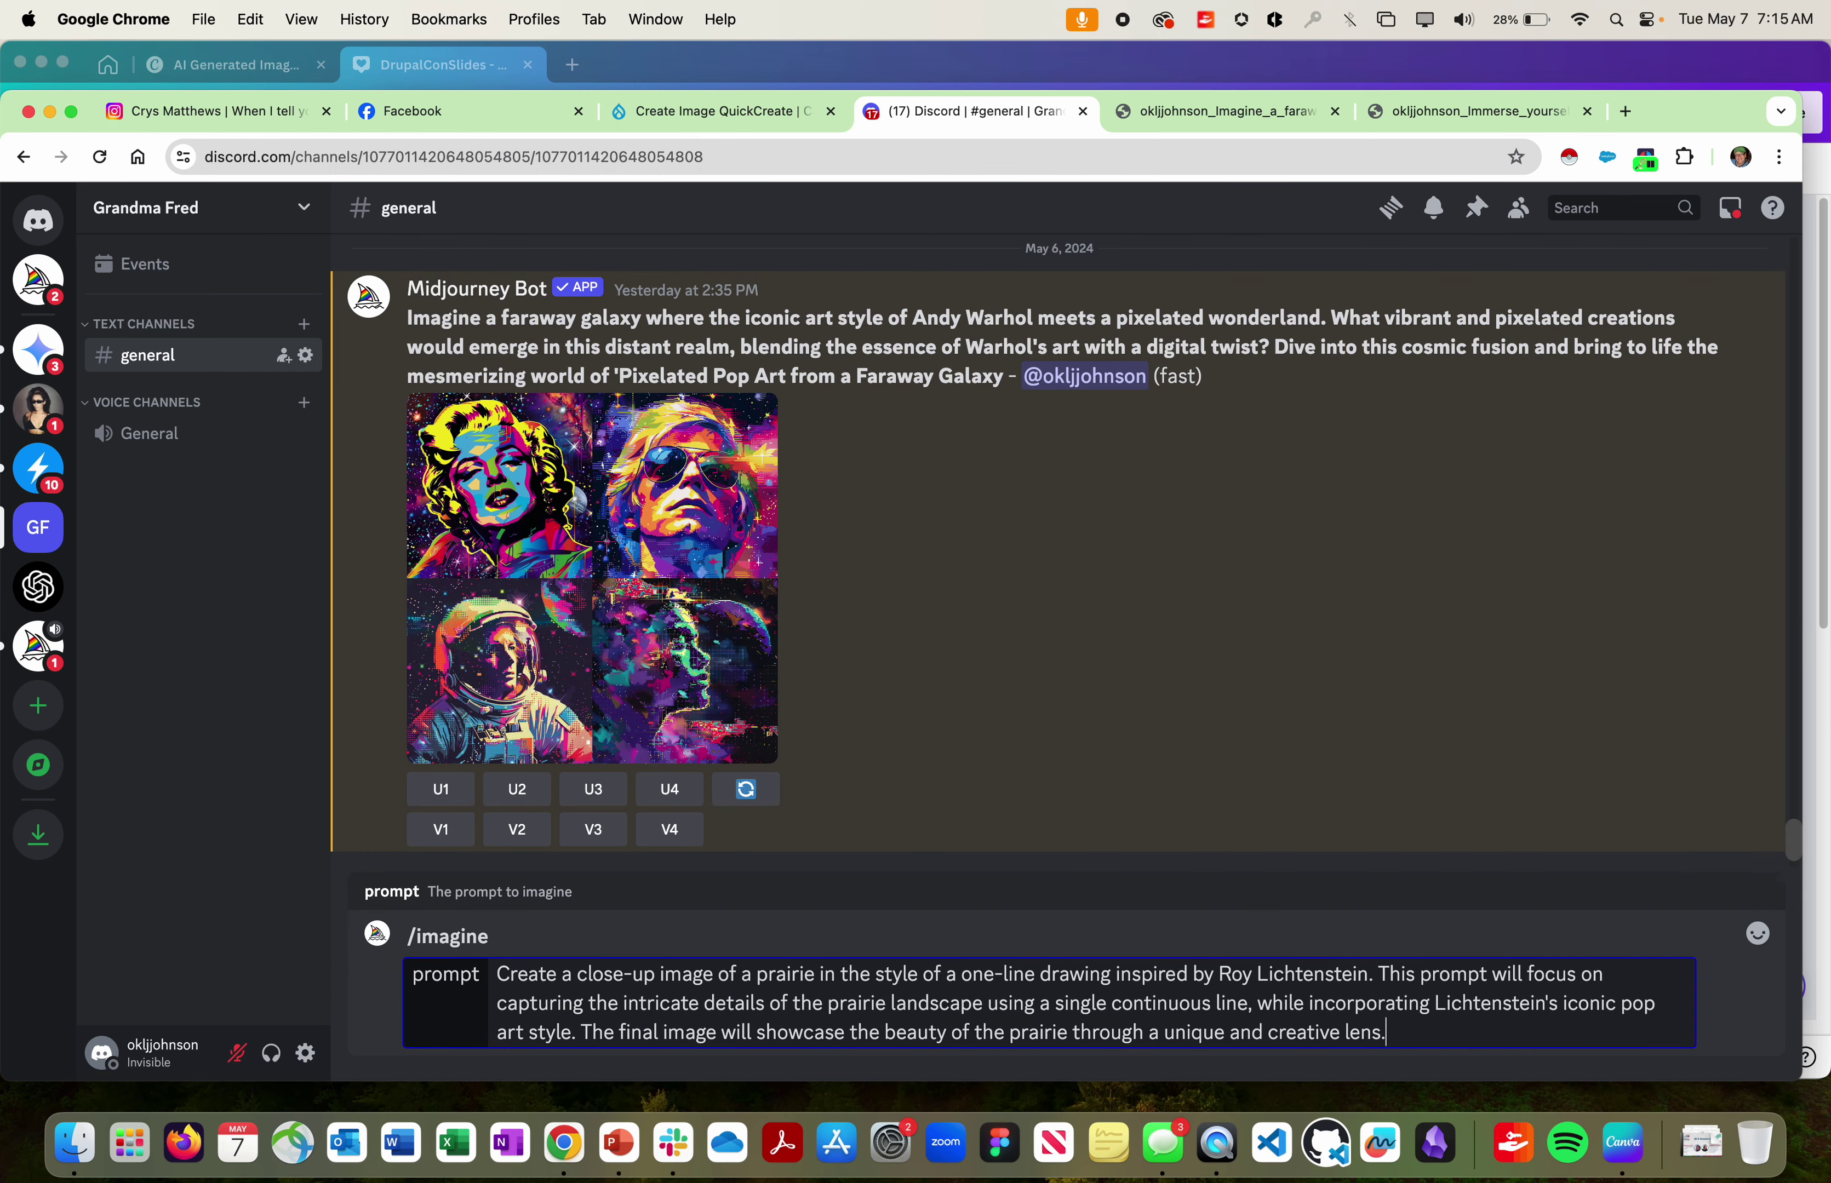
pyautogui.press('super+z')
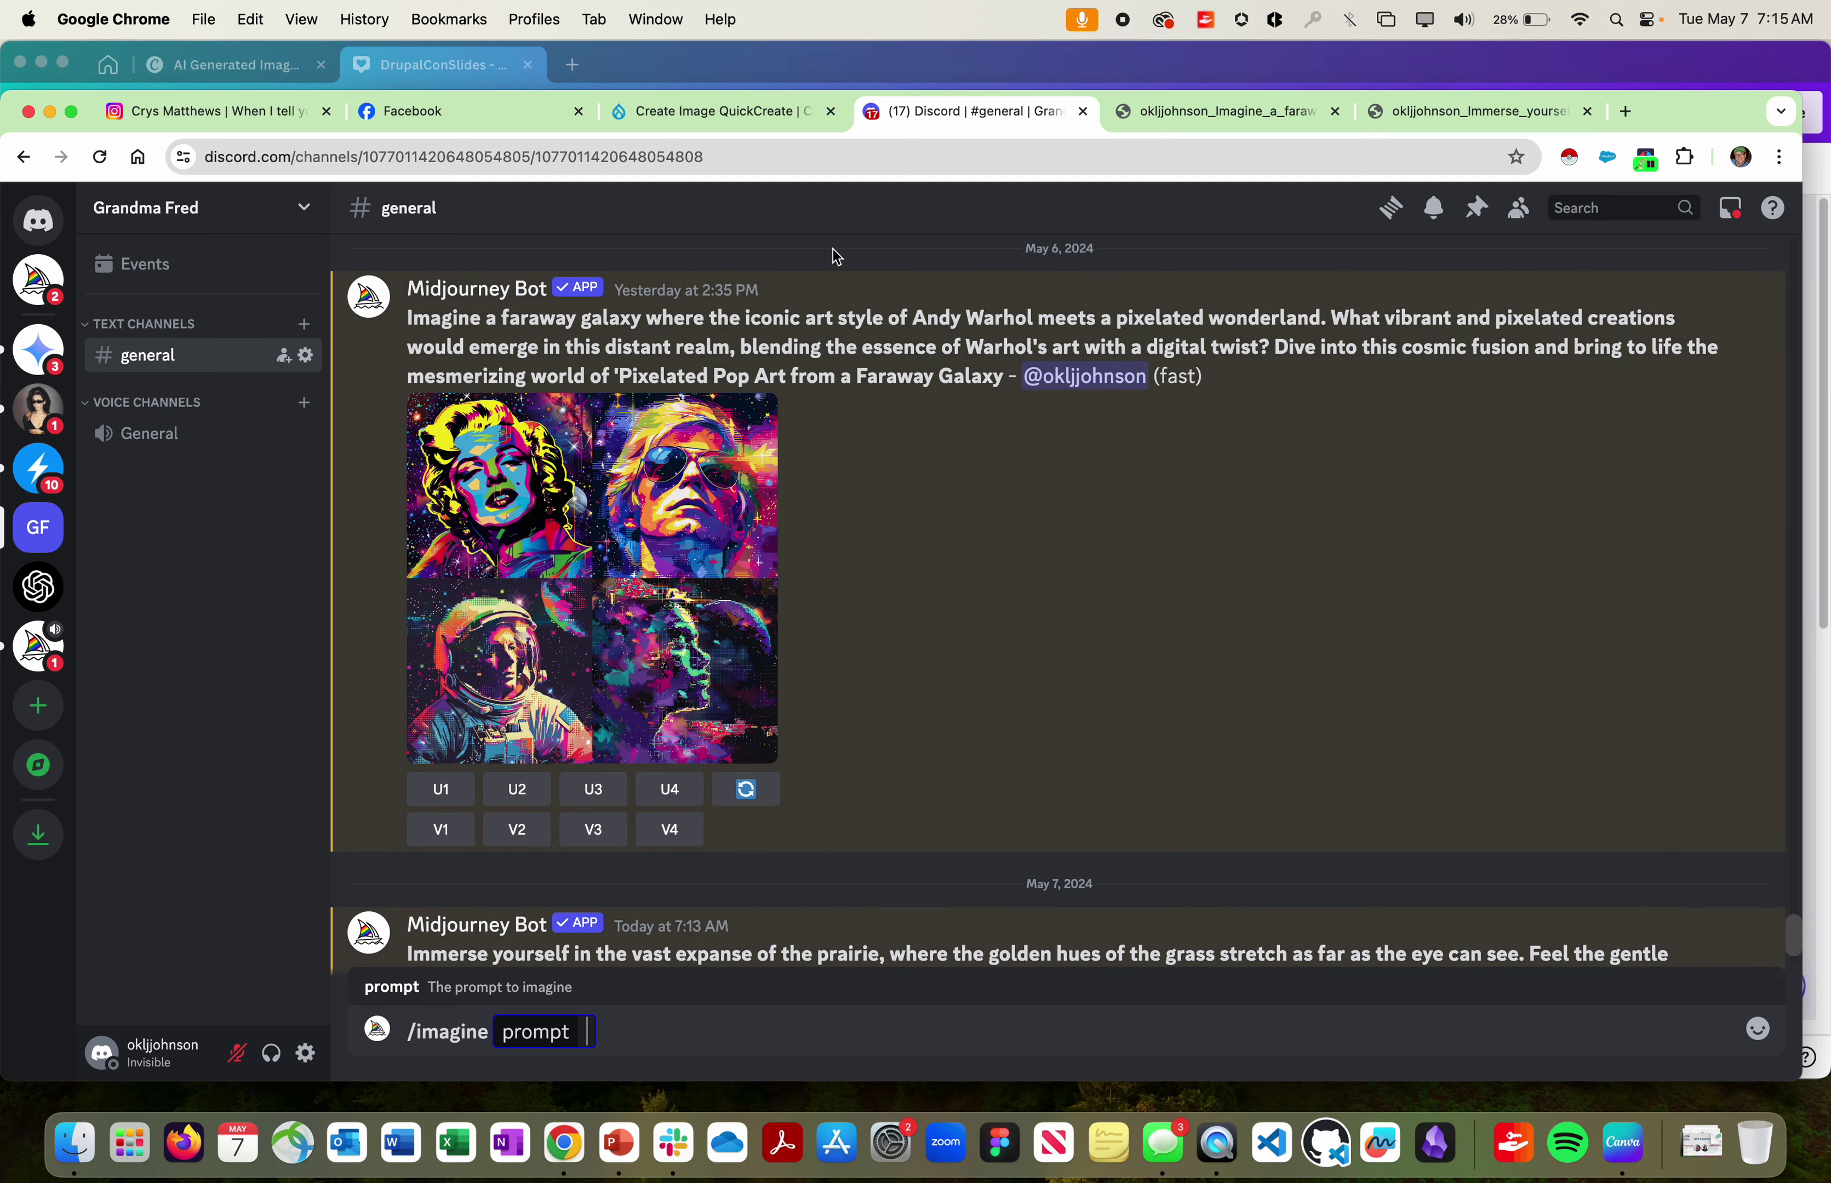
pyautogui.click(742, 126)
pyautogui.rightClick(792, 588)
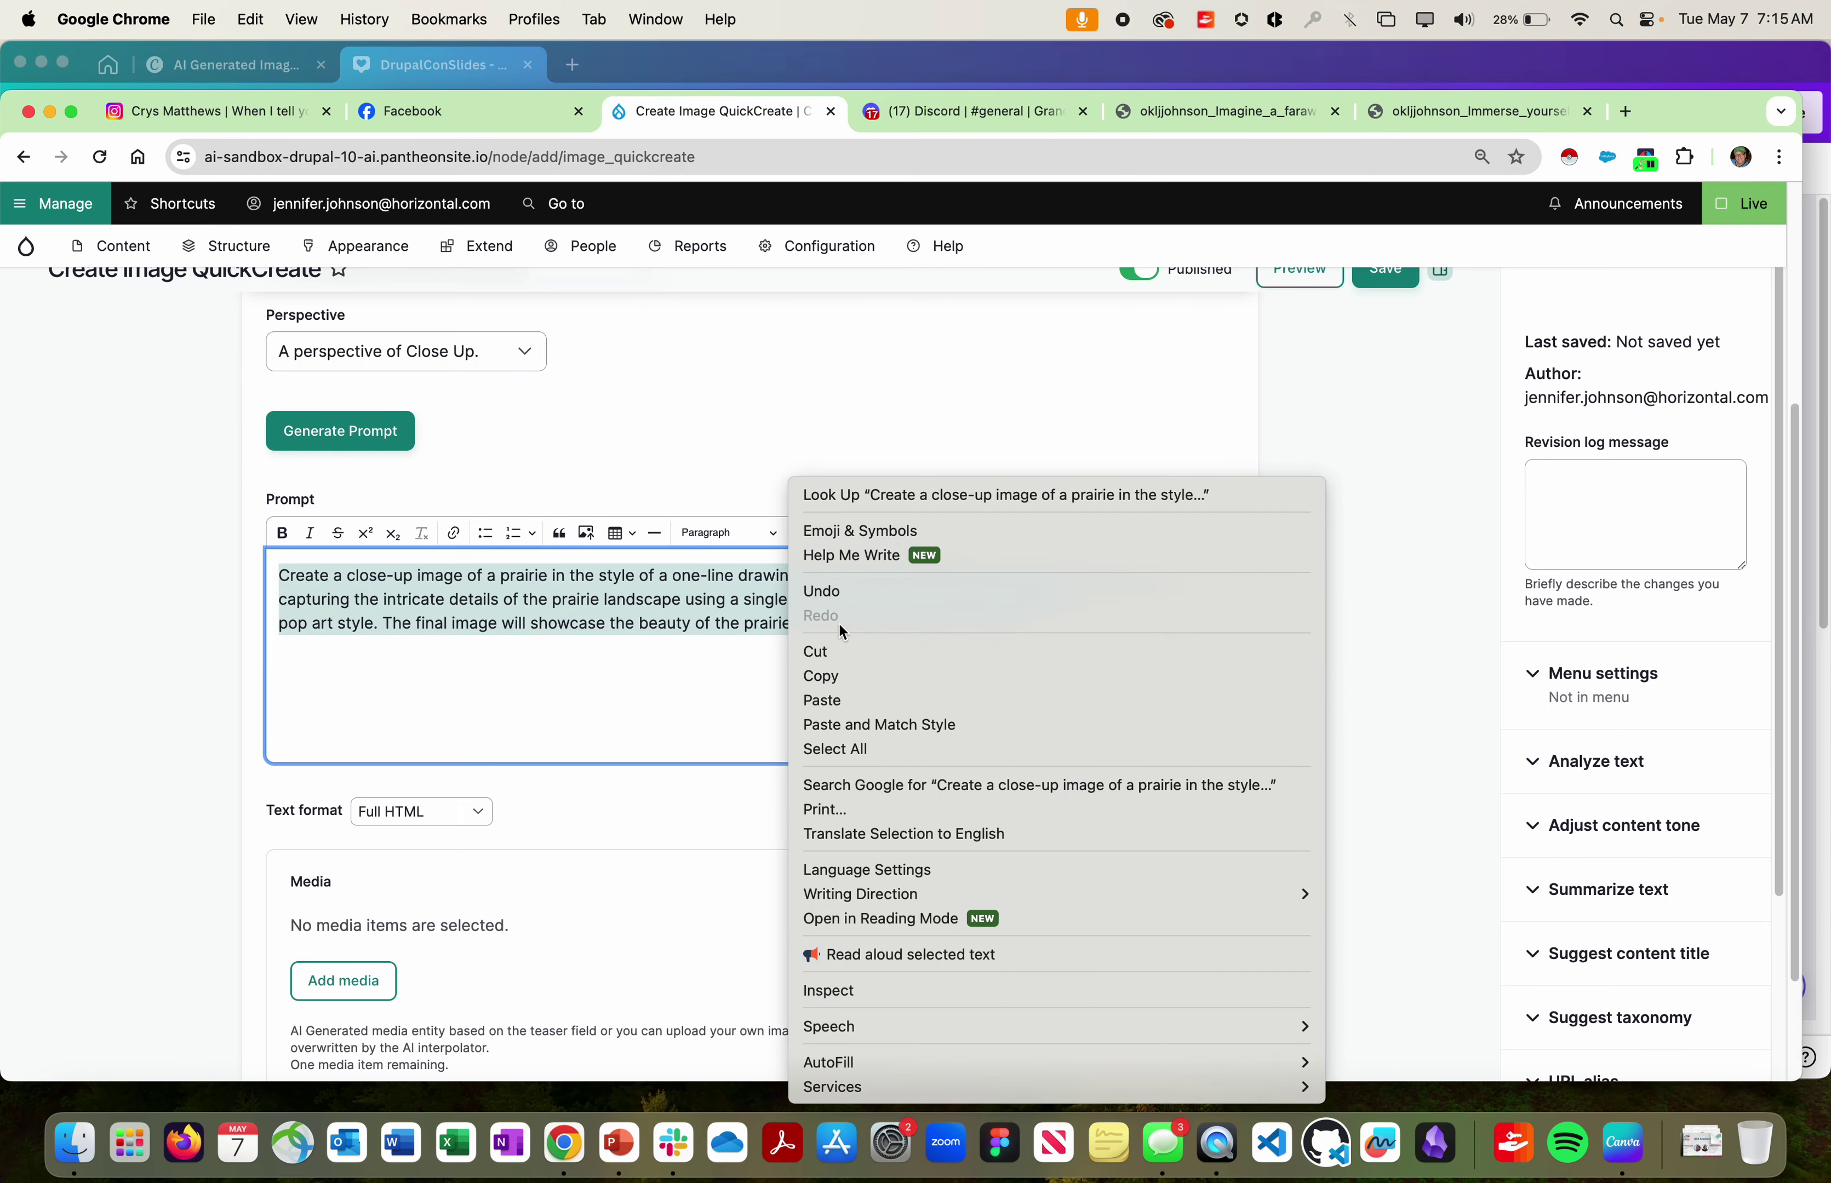
pyautogui.click(843, 678)
pyautogui.click(957, 118)
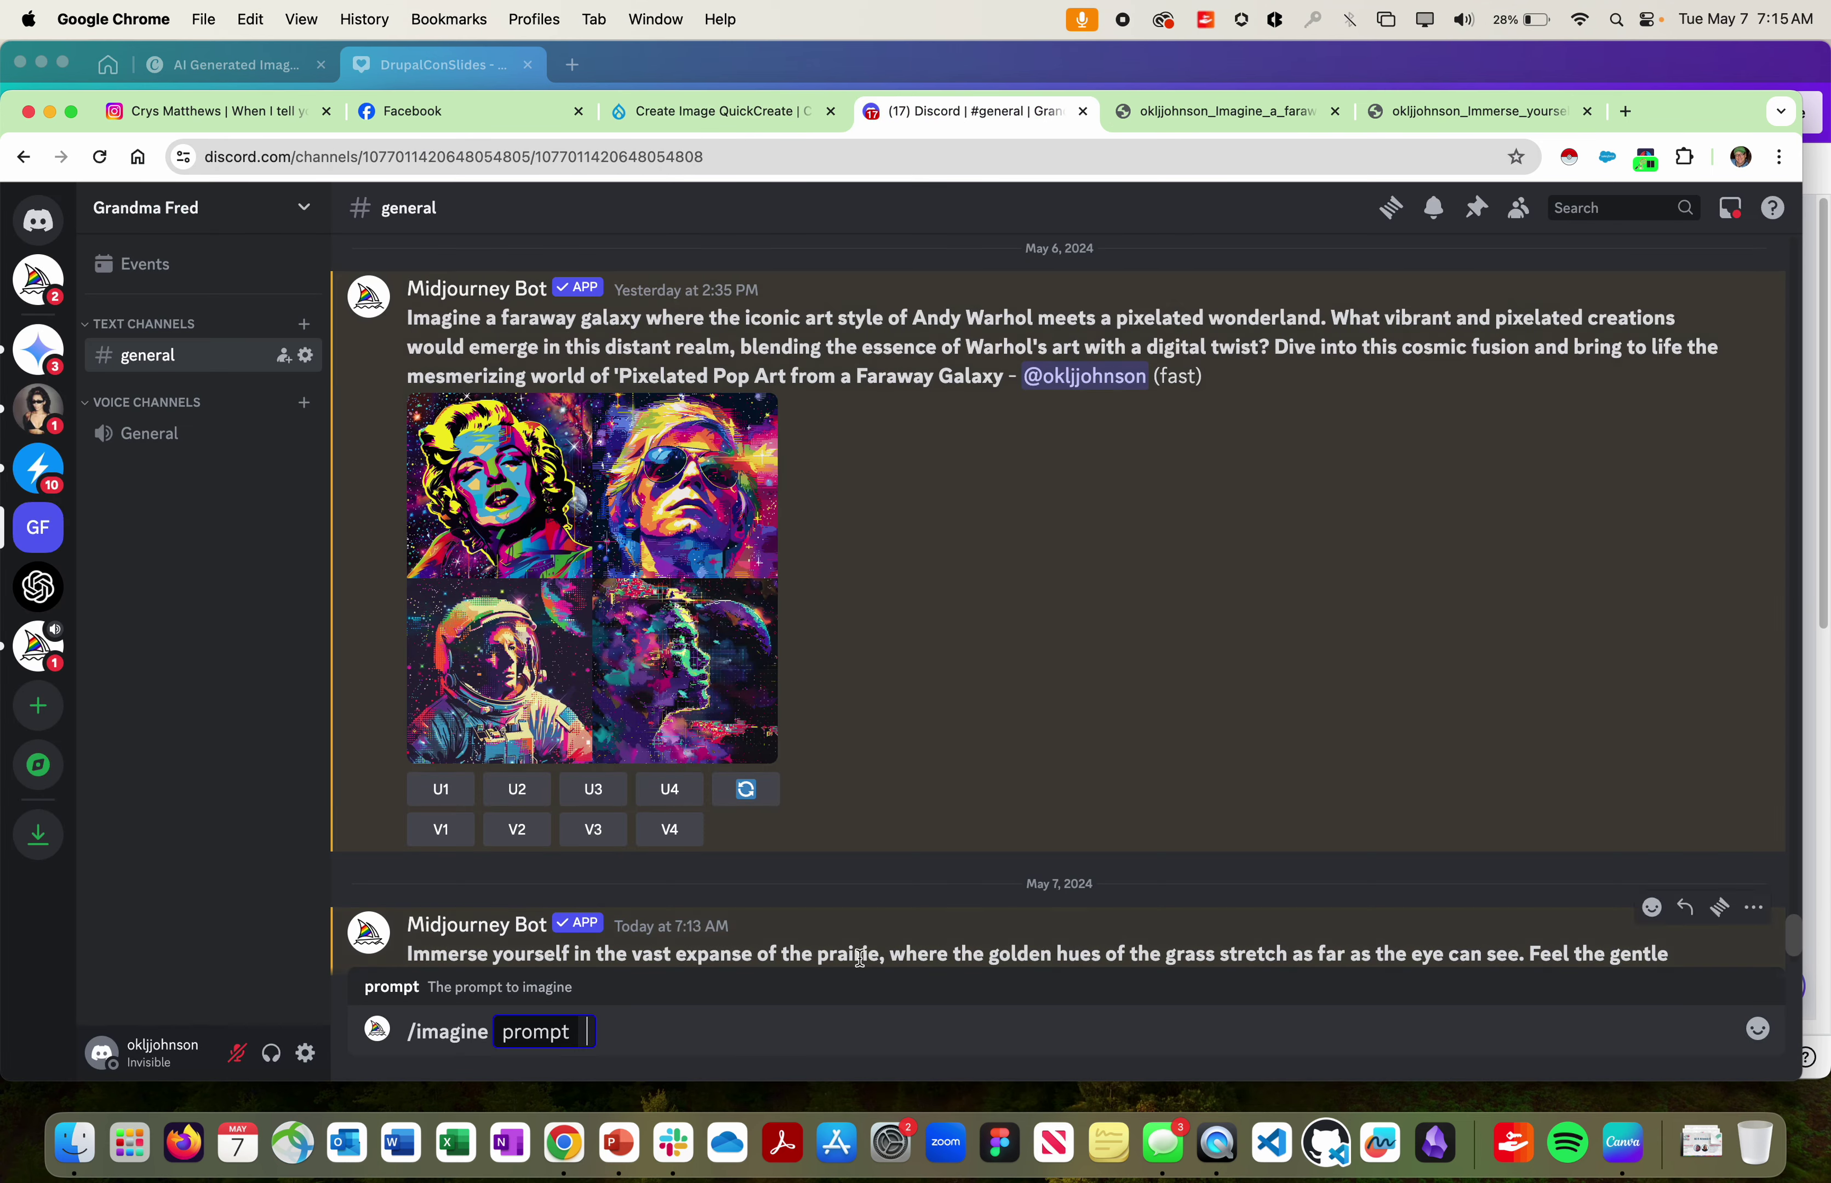
pyautogui.press('super+v')
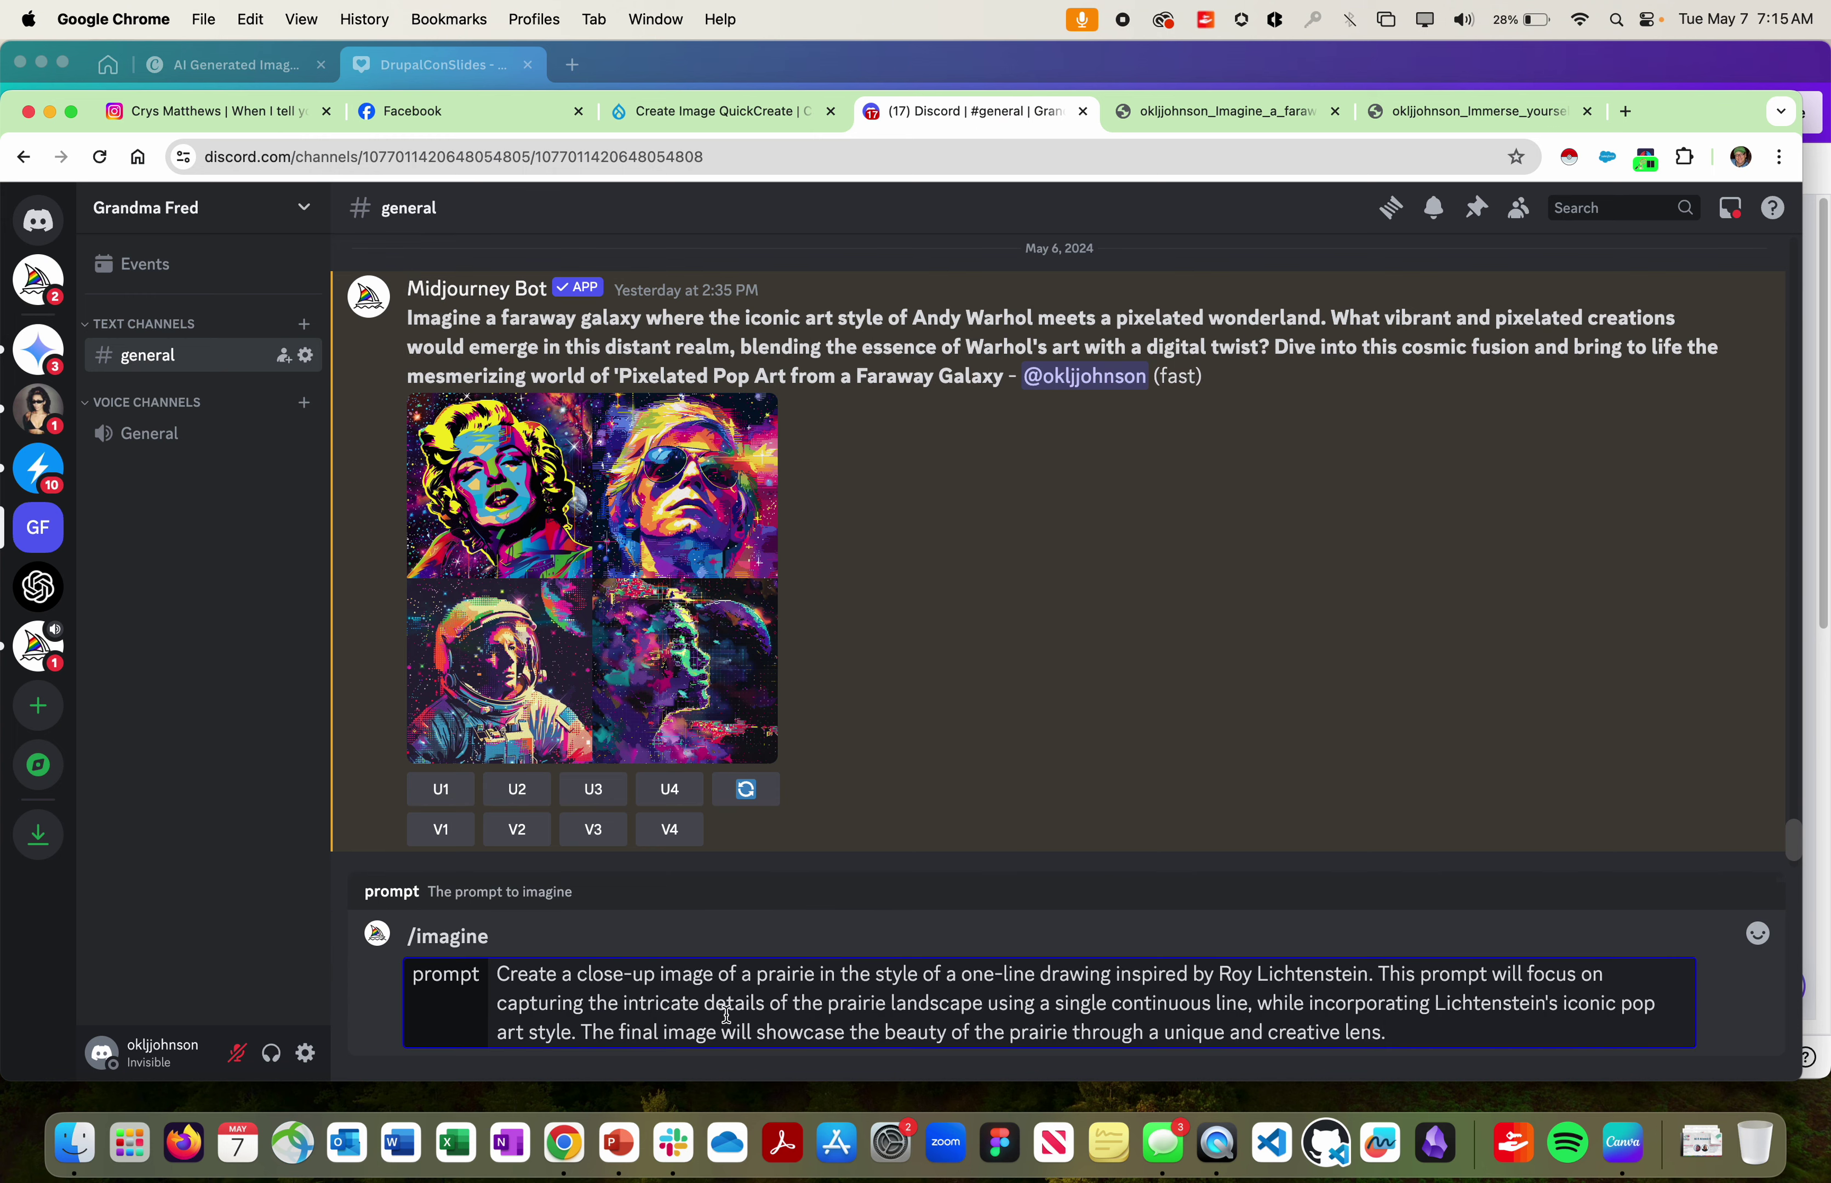
pyautogui.press('Return')
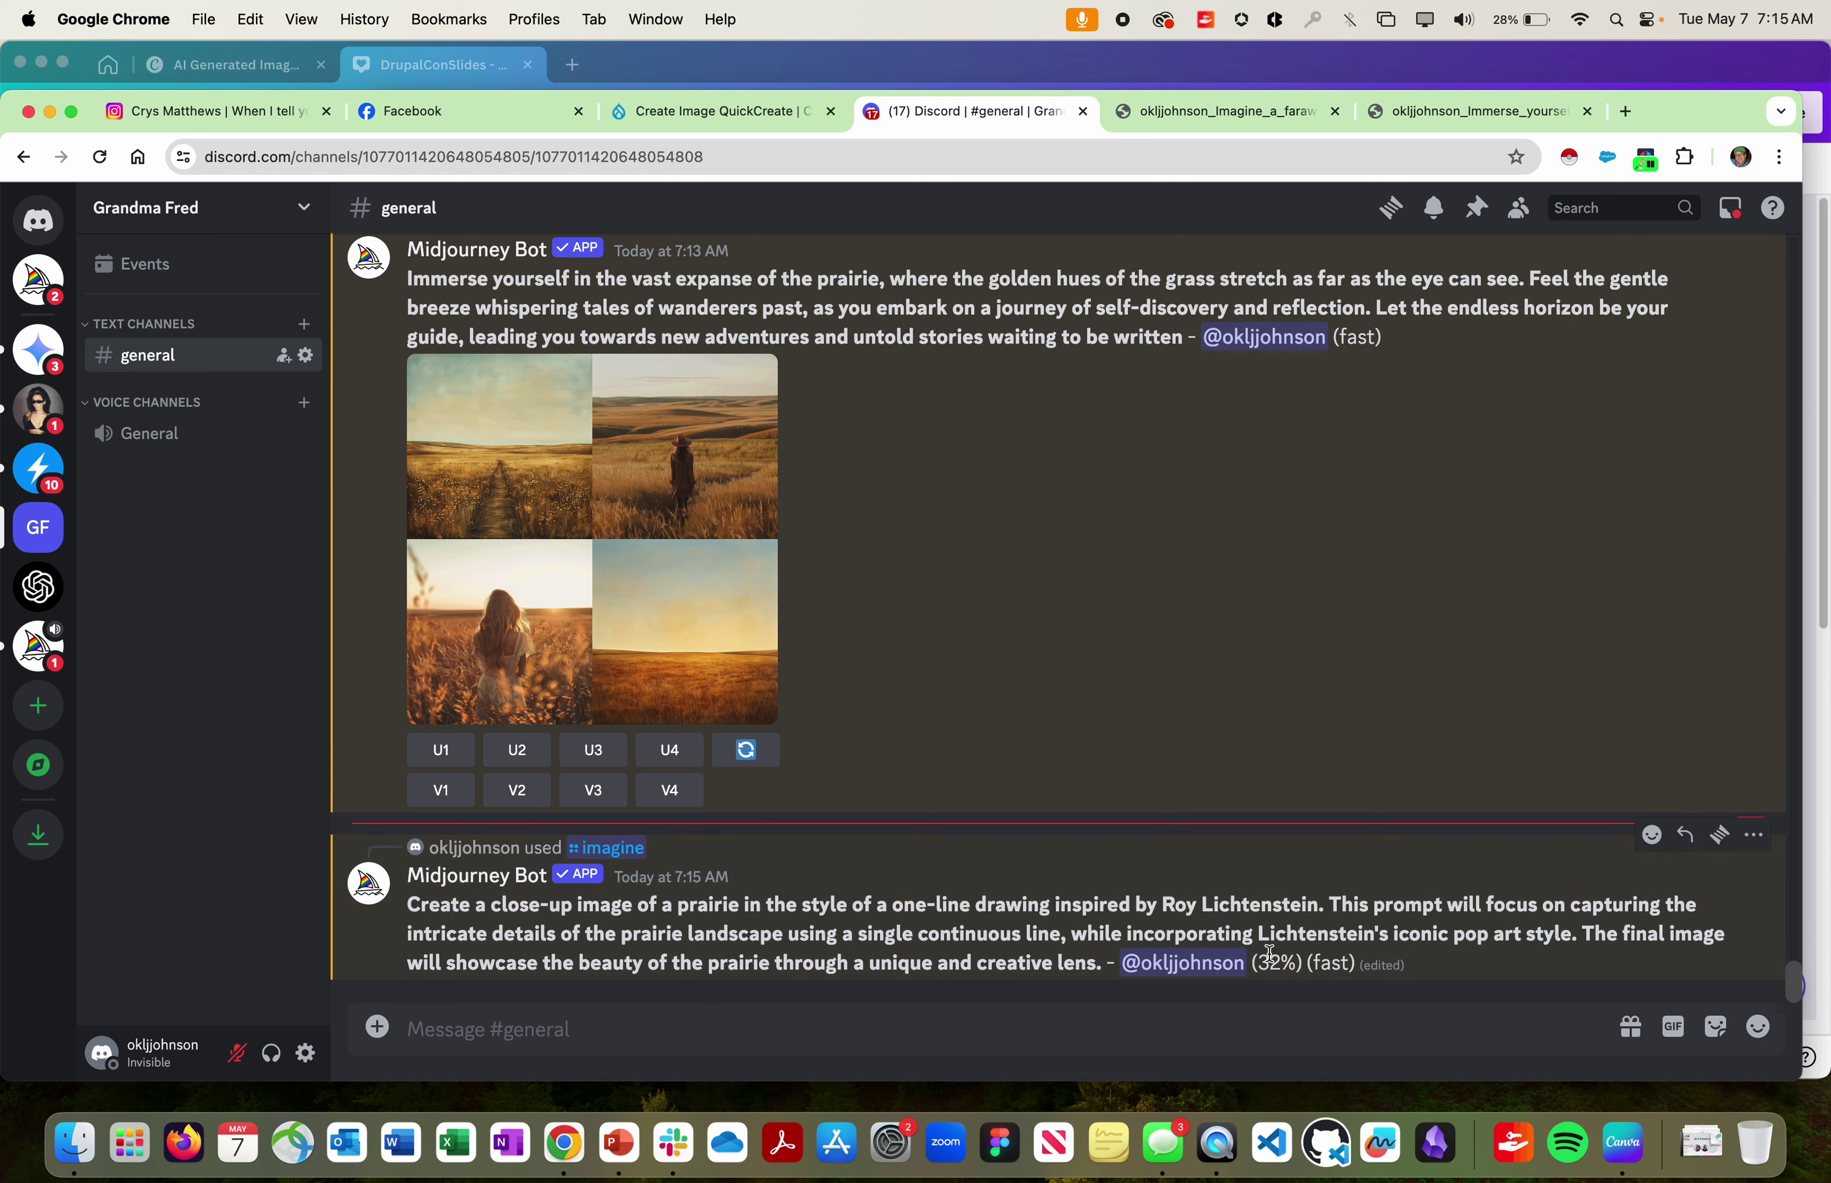
# Step: Return to the Drupal QuickCreate form and open the Augmentor web services configuration in a new browser tab
pyautogui.click(681, 108)
pyautogui.scroll(5, 23, 727)
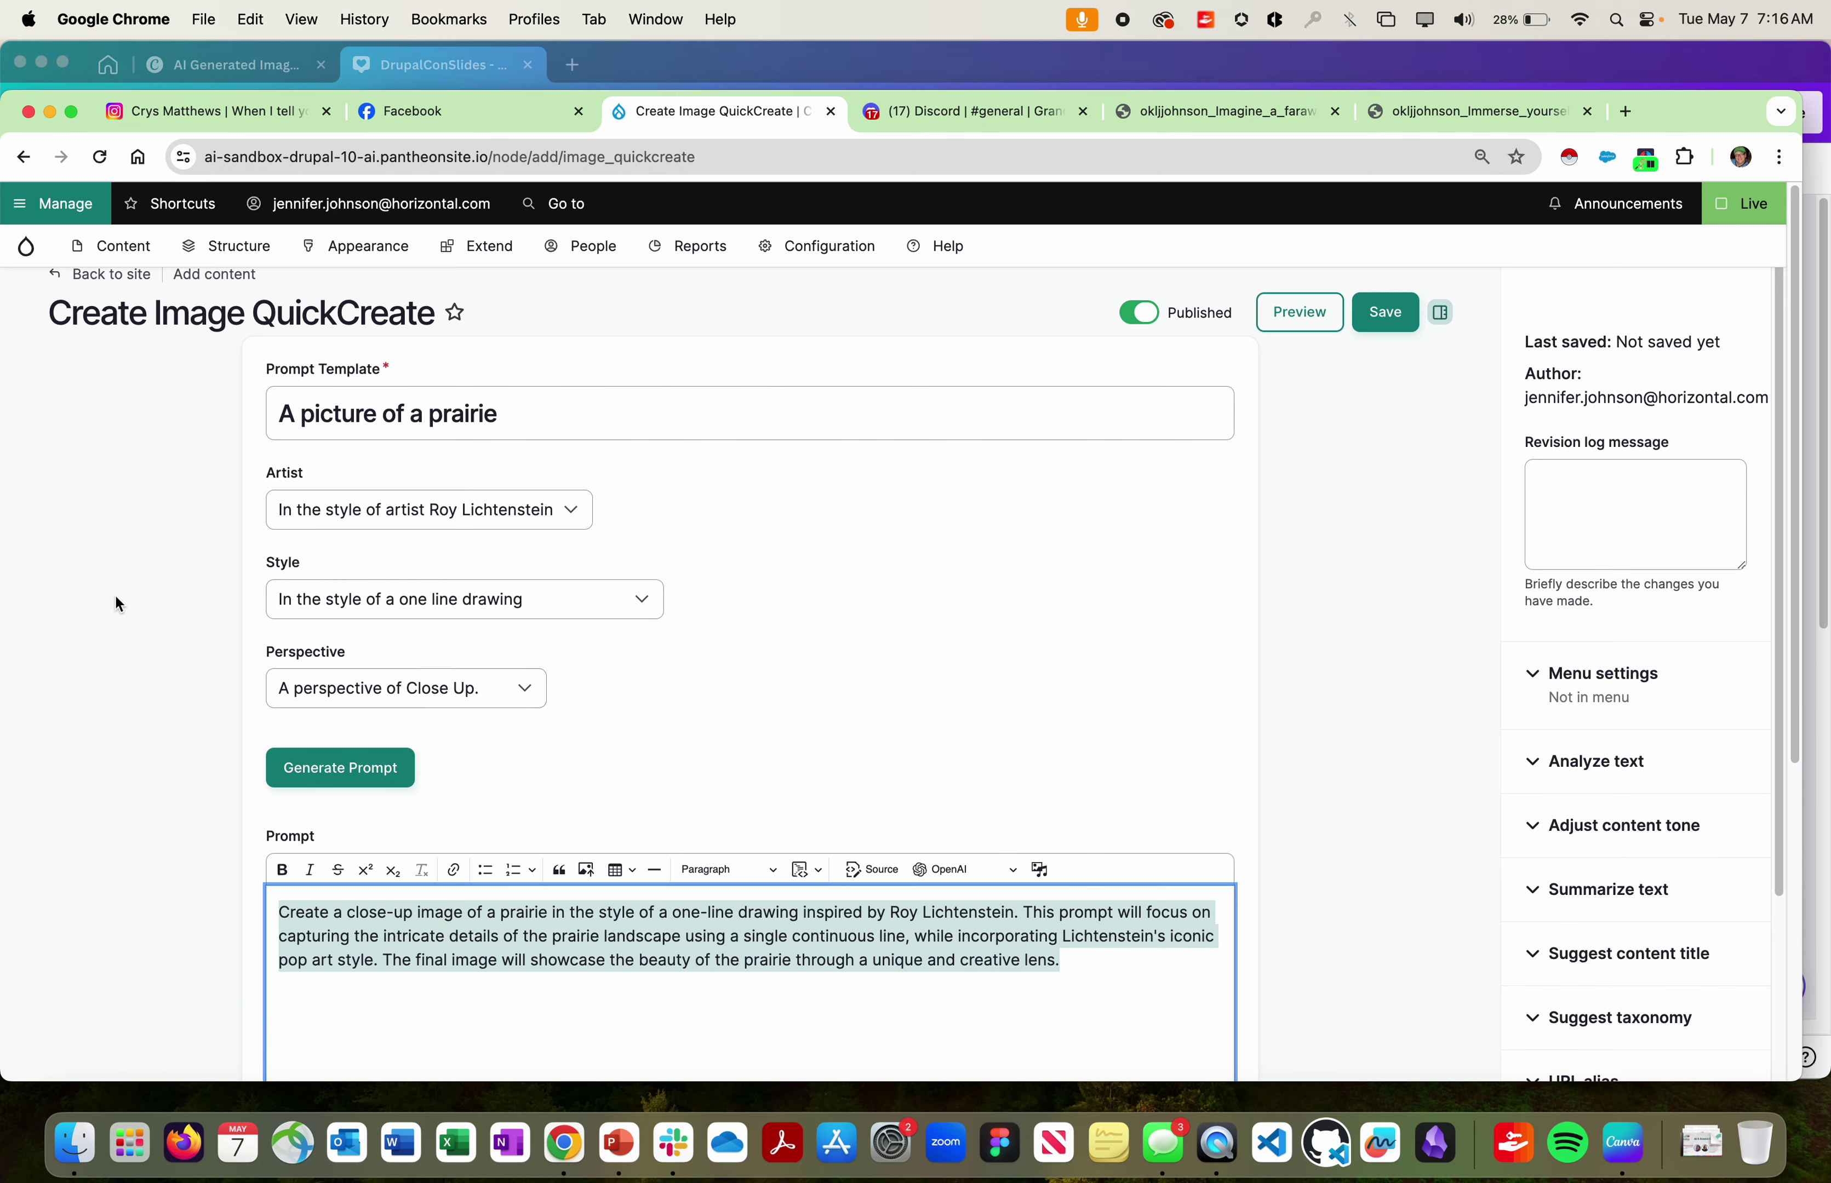
pyautogui.scroll(-5, 85, 566)
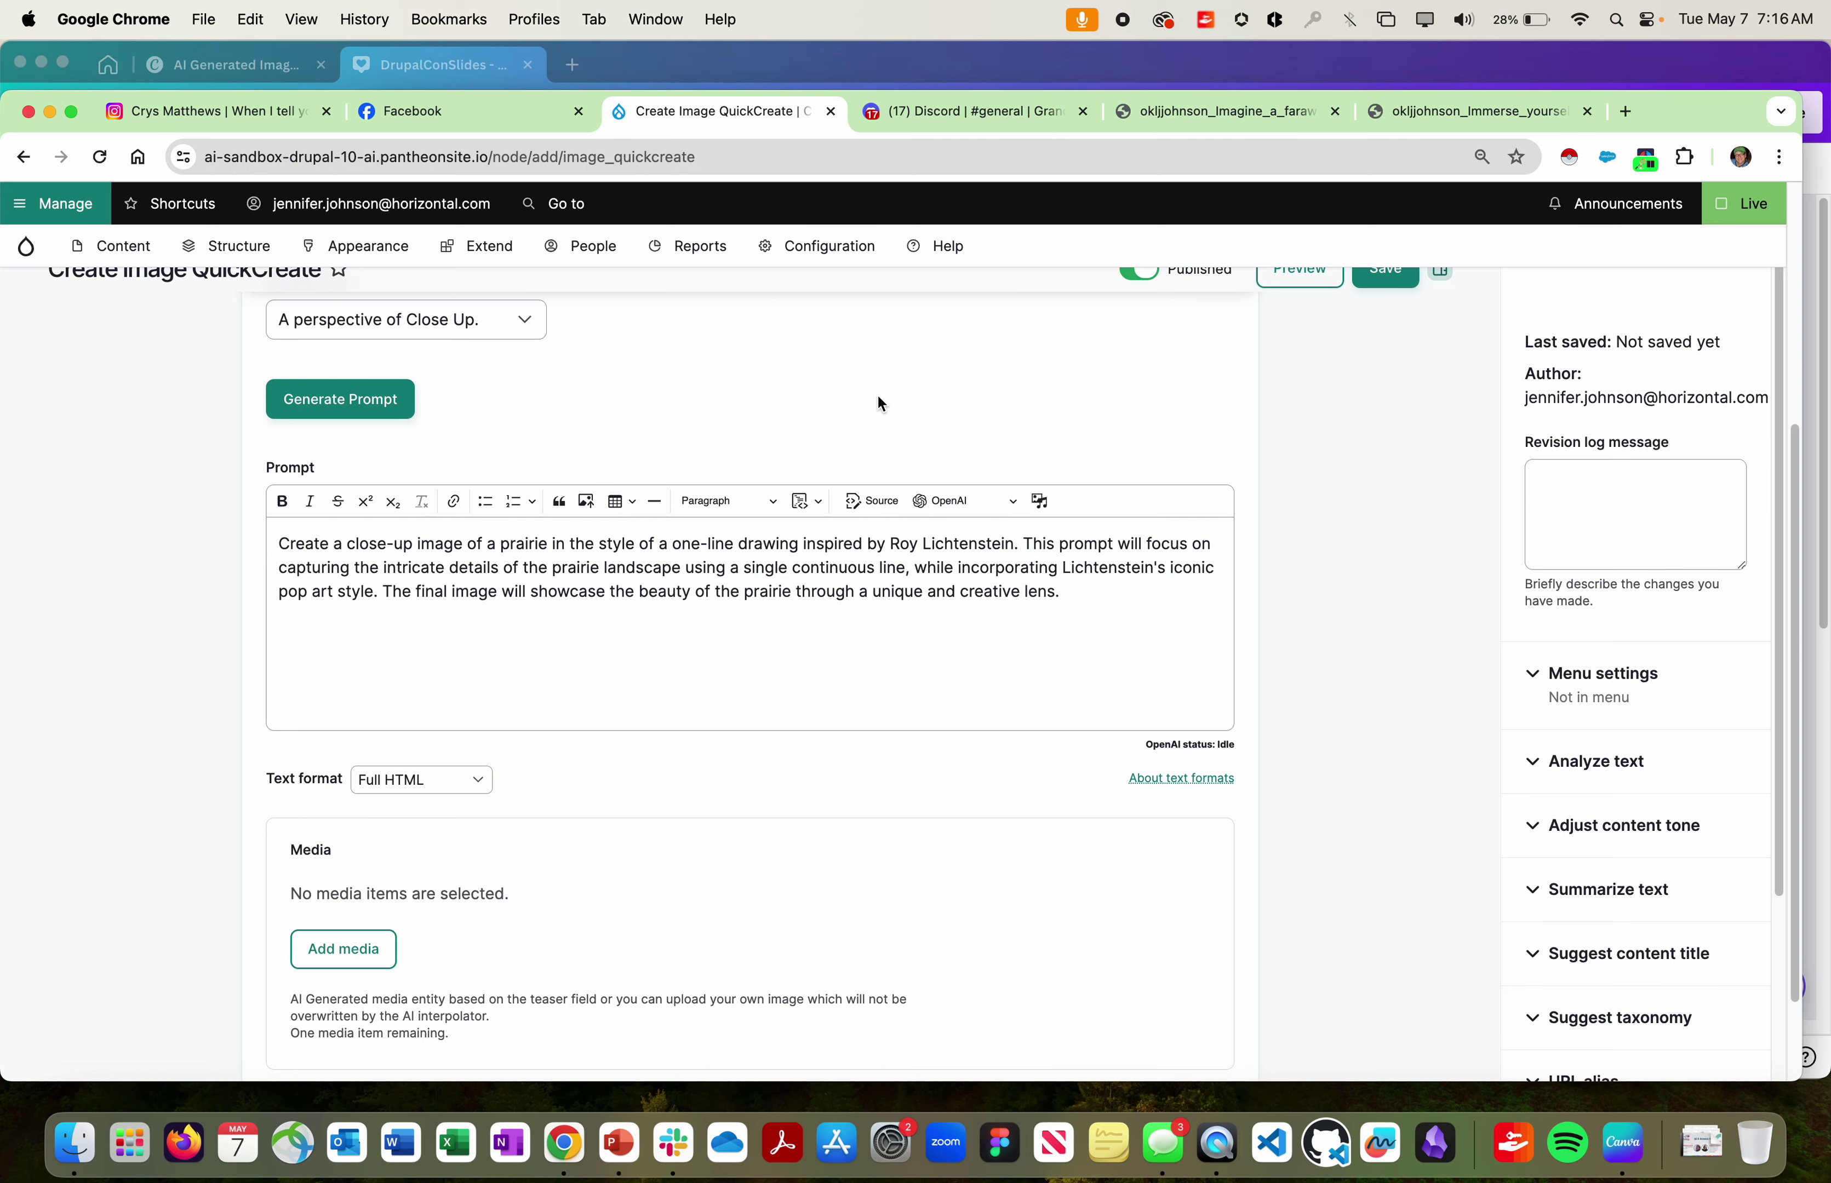
pyautogui.moveTo(828, 250)
pyautogui.moveTo(811, 761)
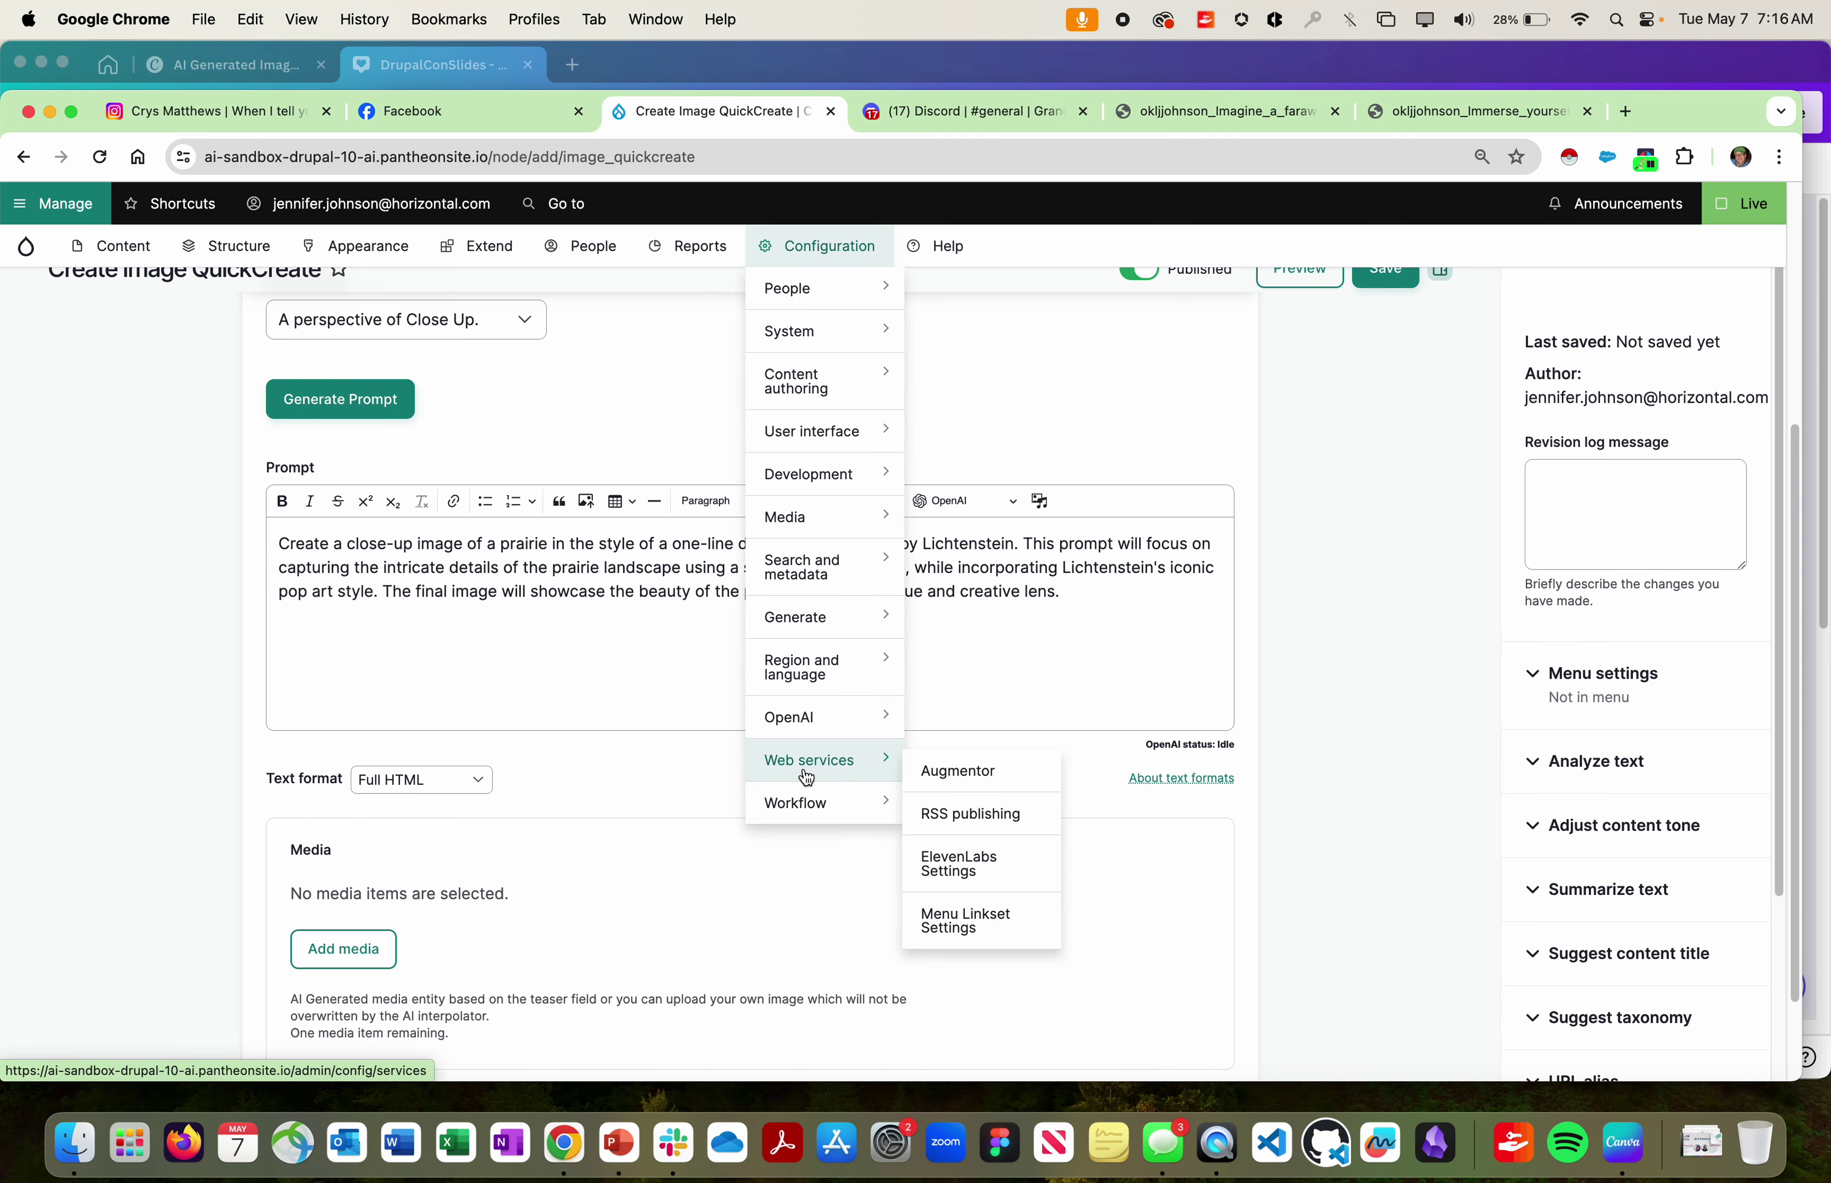
pyautogui.keyDown('super'); pyautogui.click(1018, 777); pyautogui.keyUp('super')
pyautogui.click(868, 113)
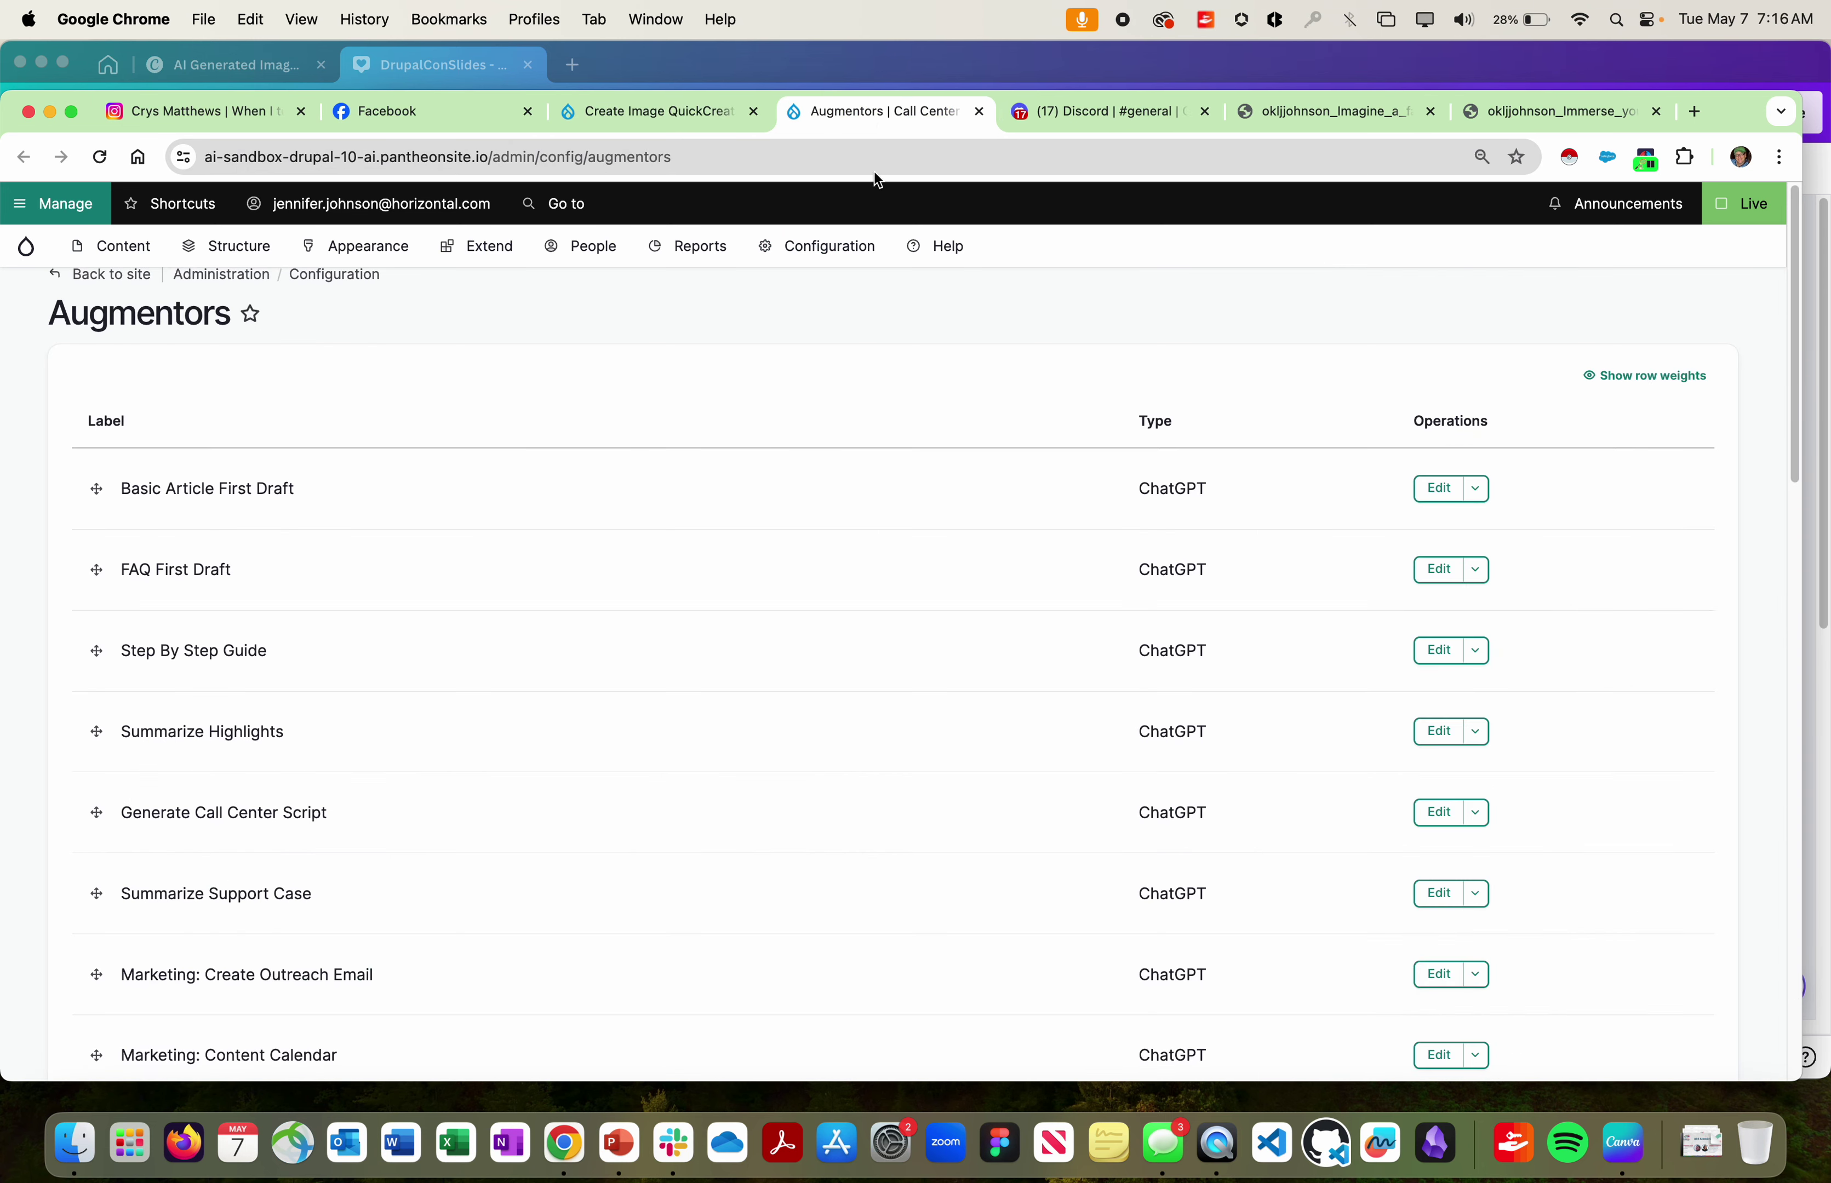
# Step: Open the Generate Image augmentor for editing
pyautogui.scroll(-3, 590, 624)
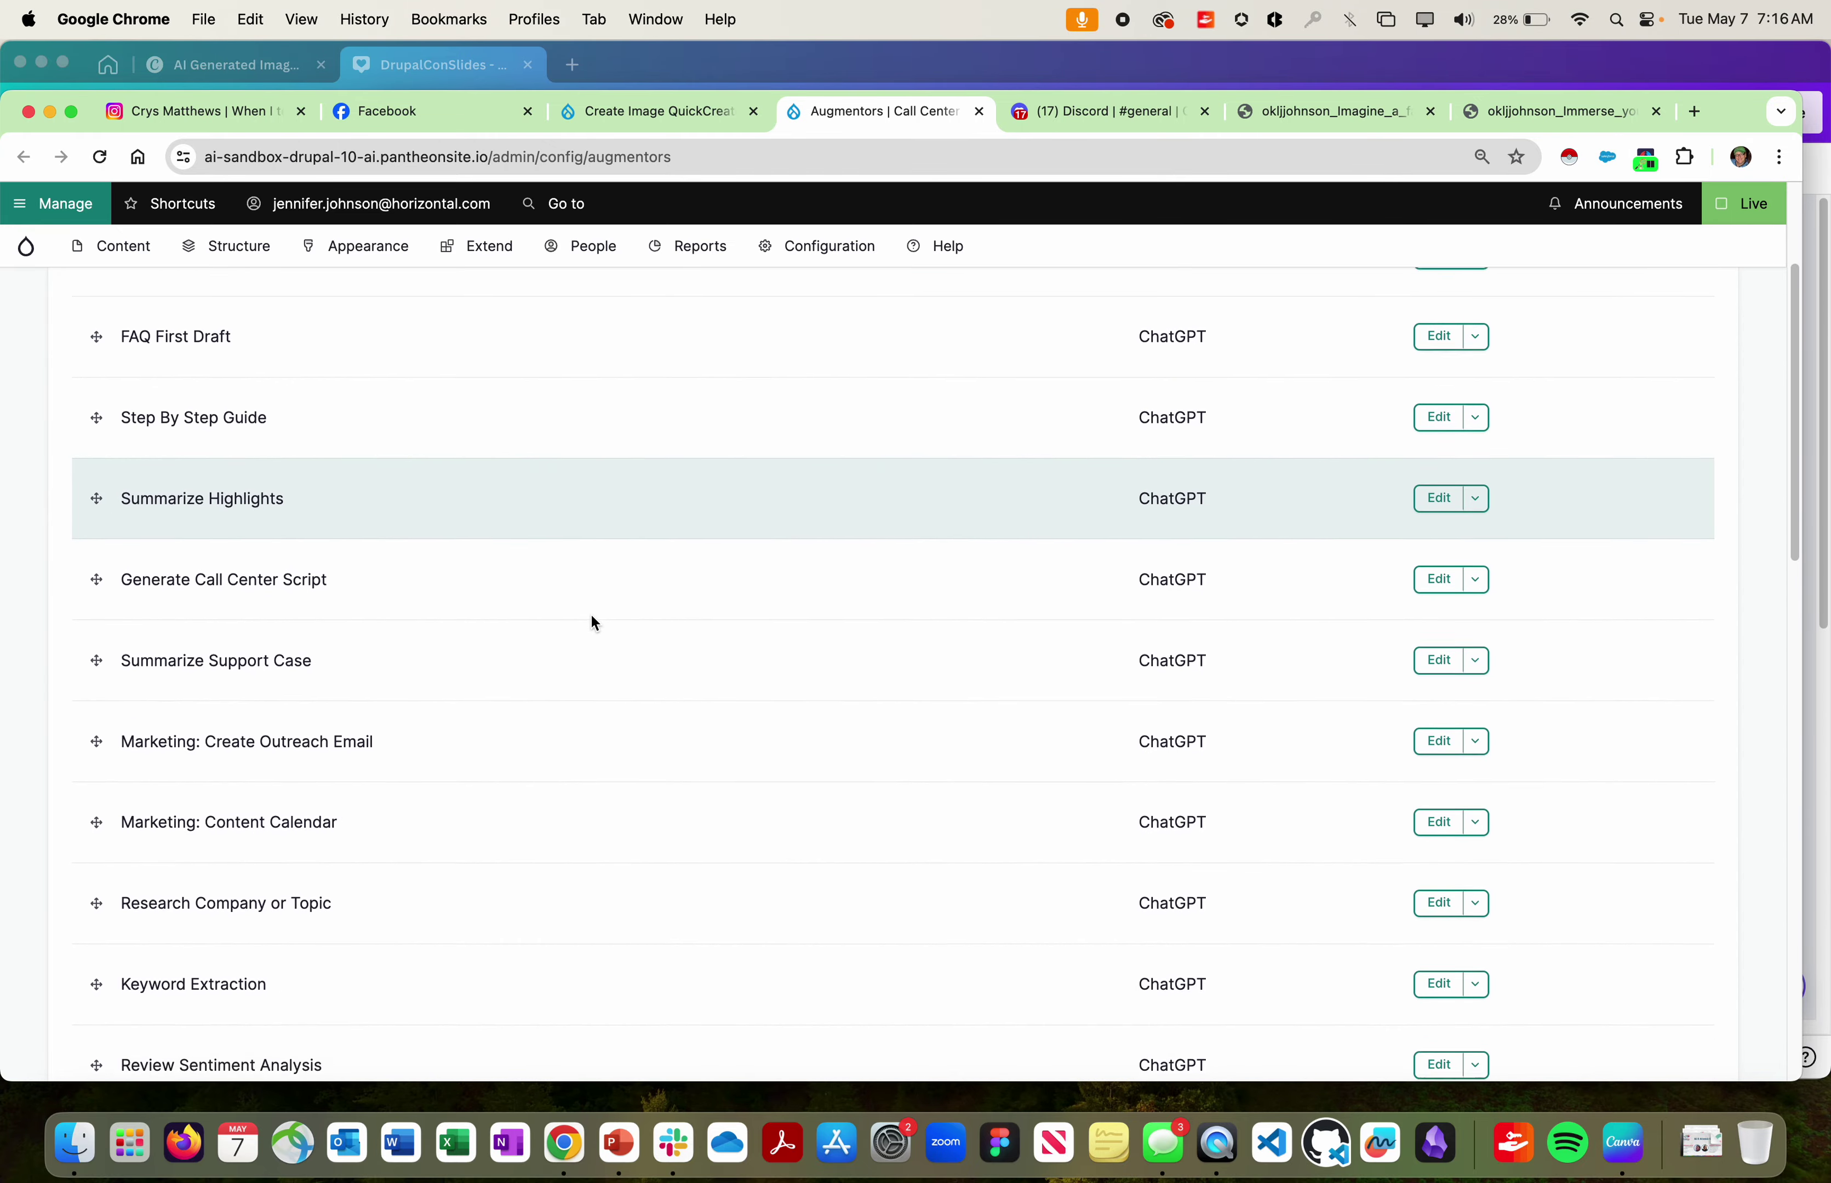
pyautogui.scroll(-7, 594, 622)
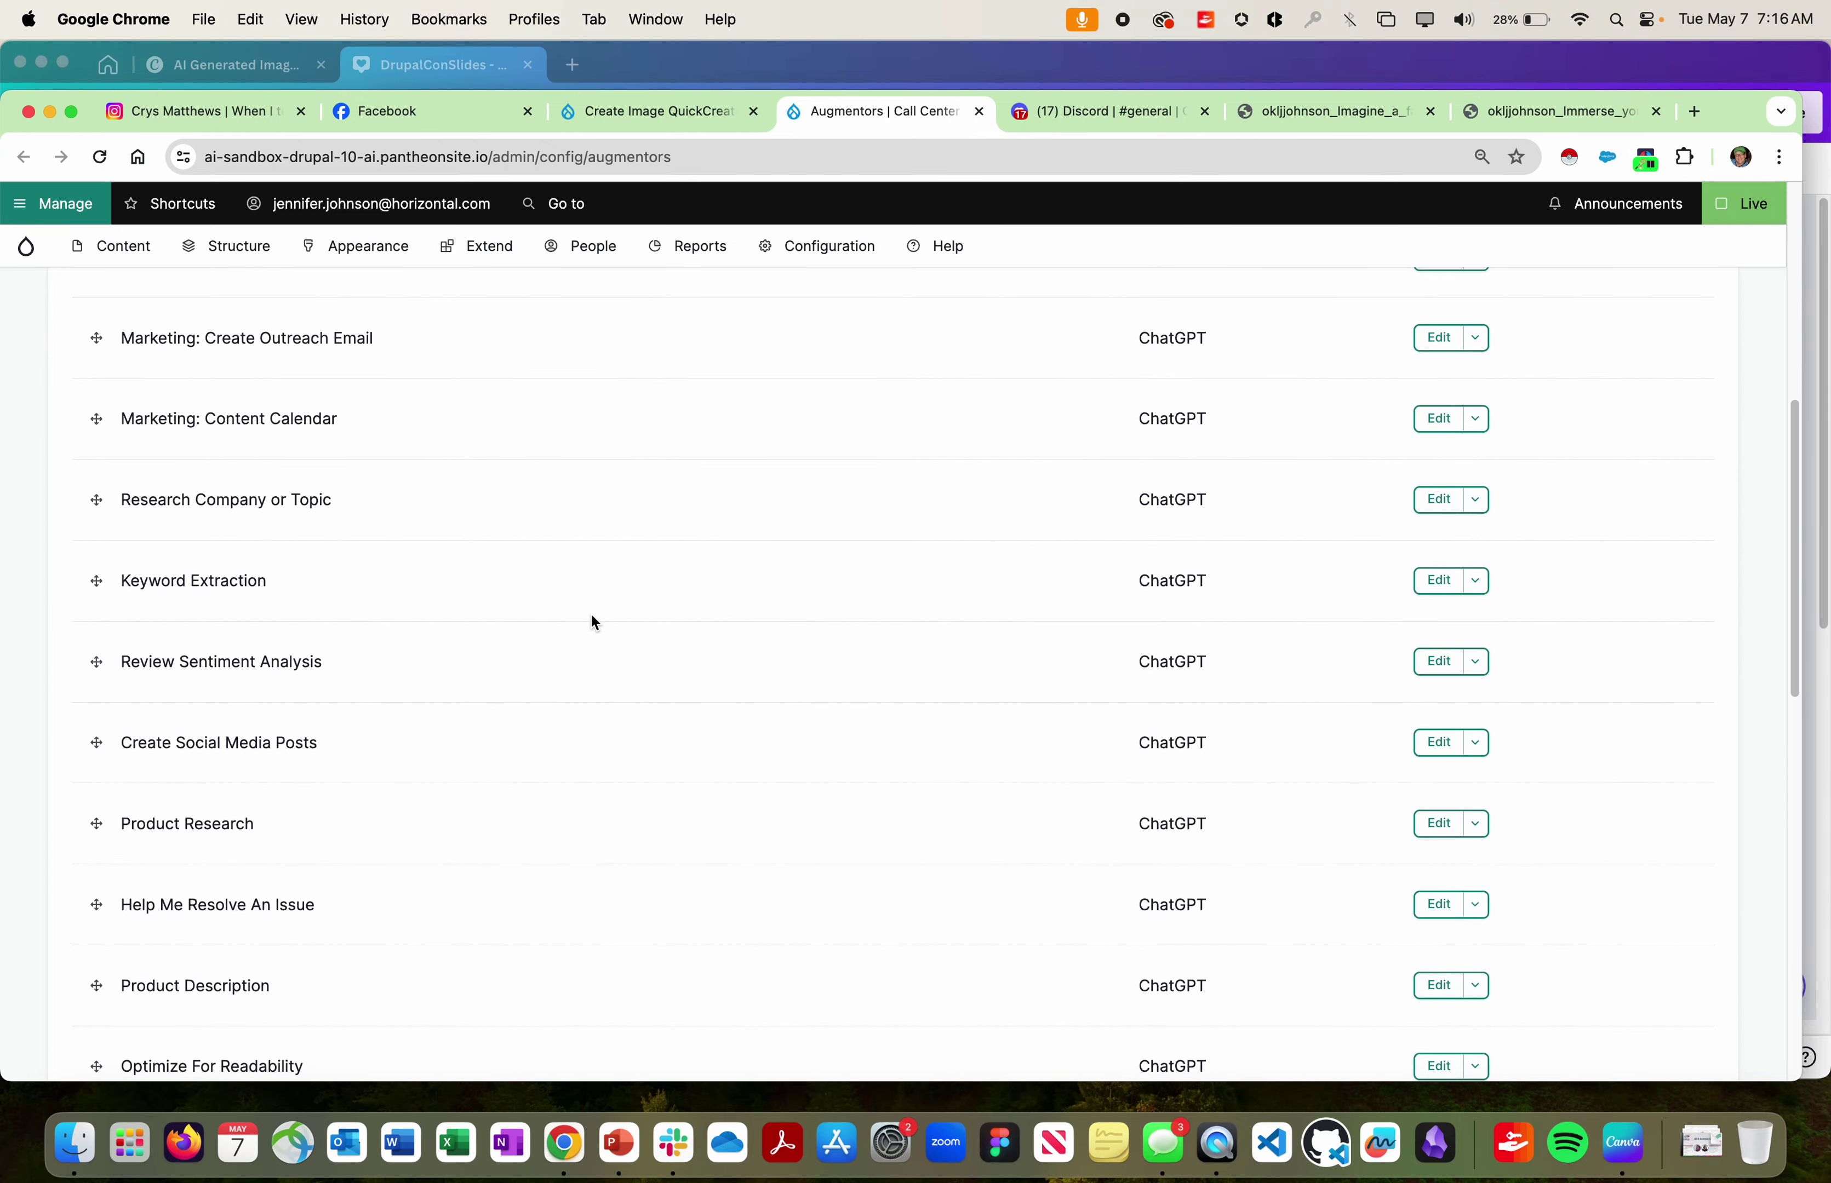
pyautogui.scroll(-5, 594, 622)
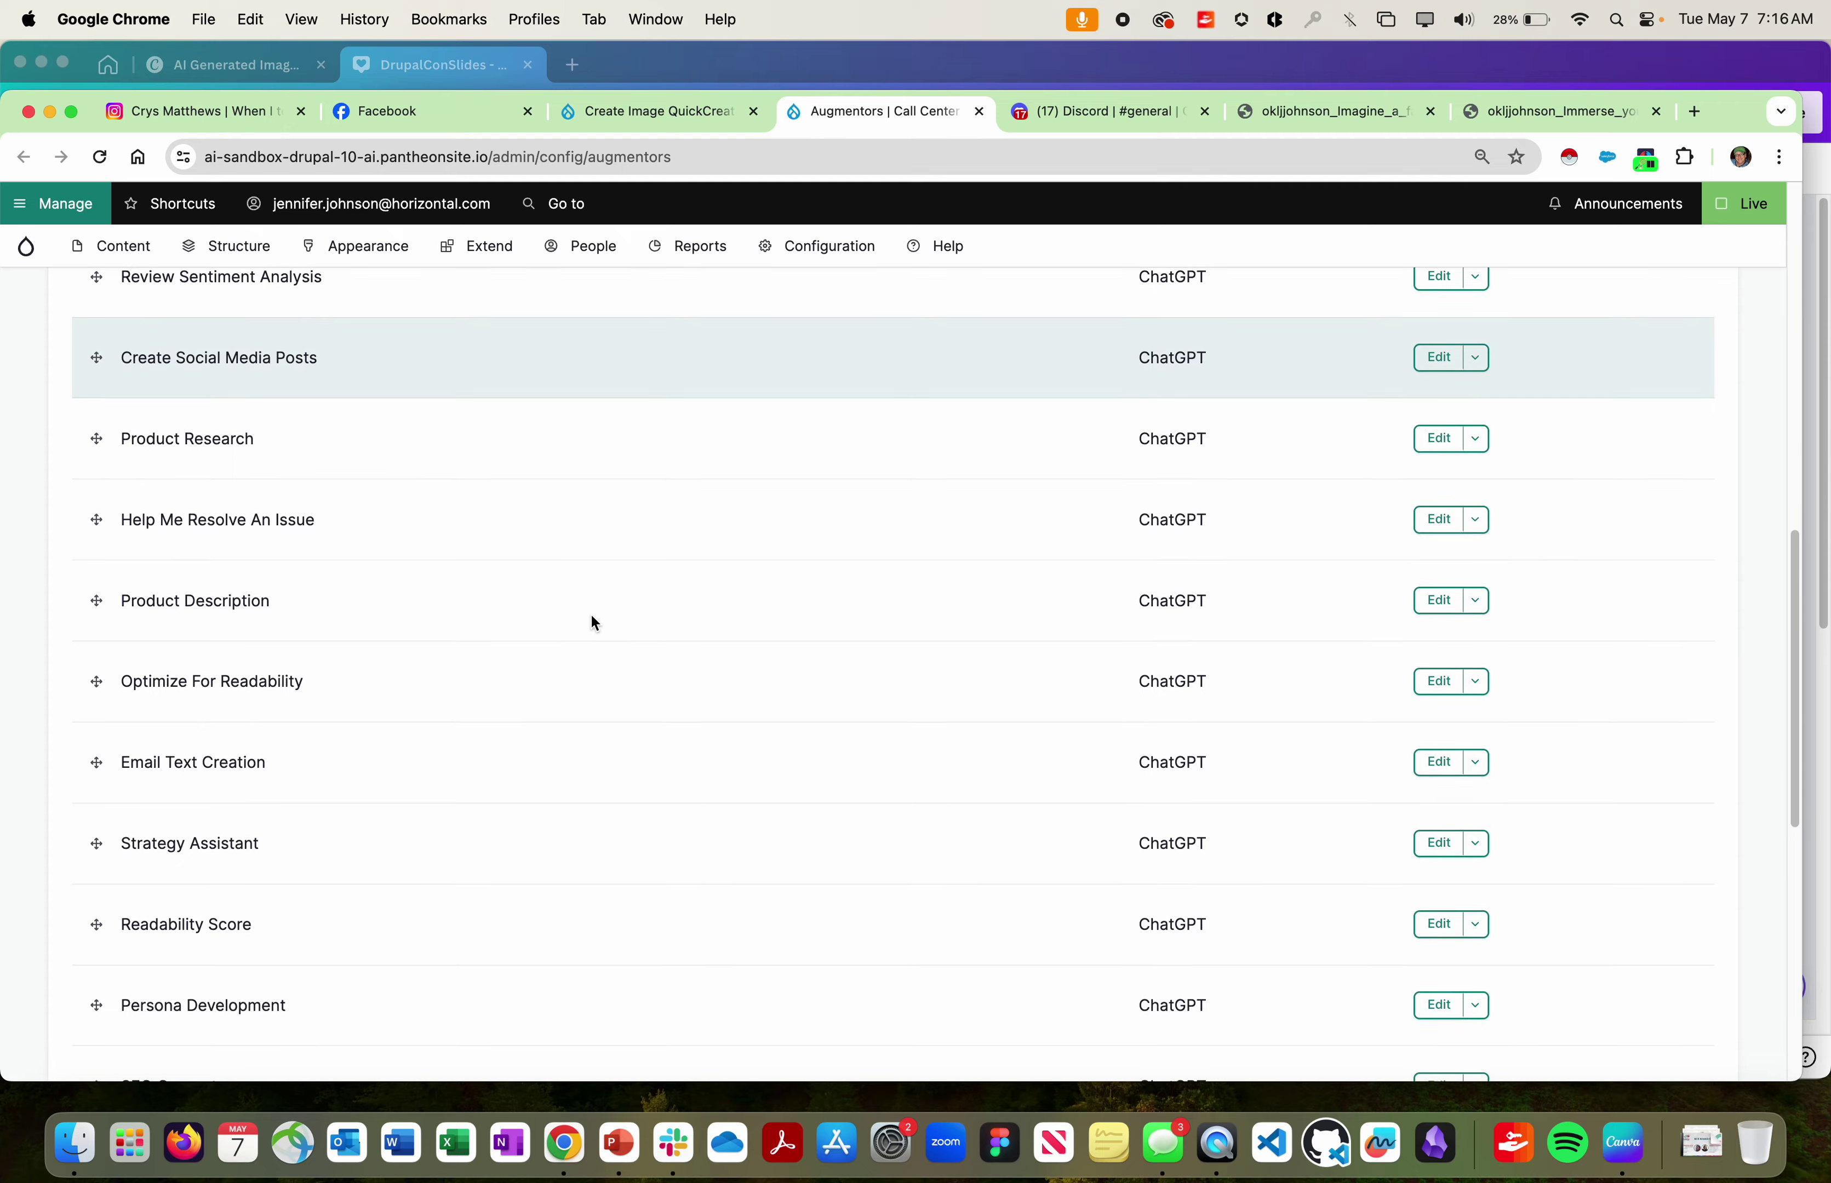
pyautogui.scroll(-6, 595, 624)
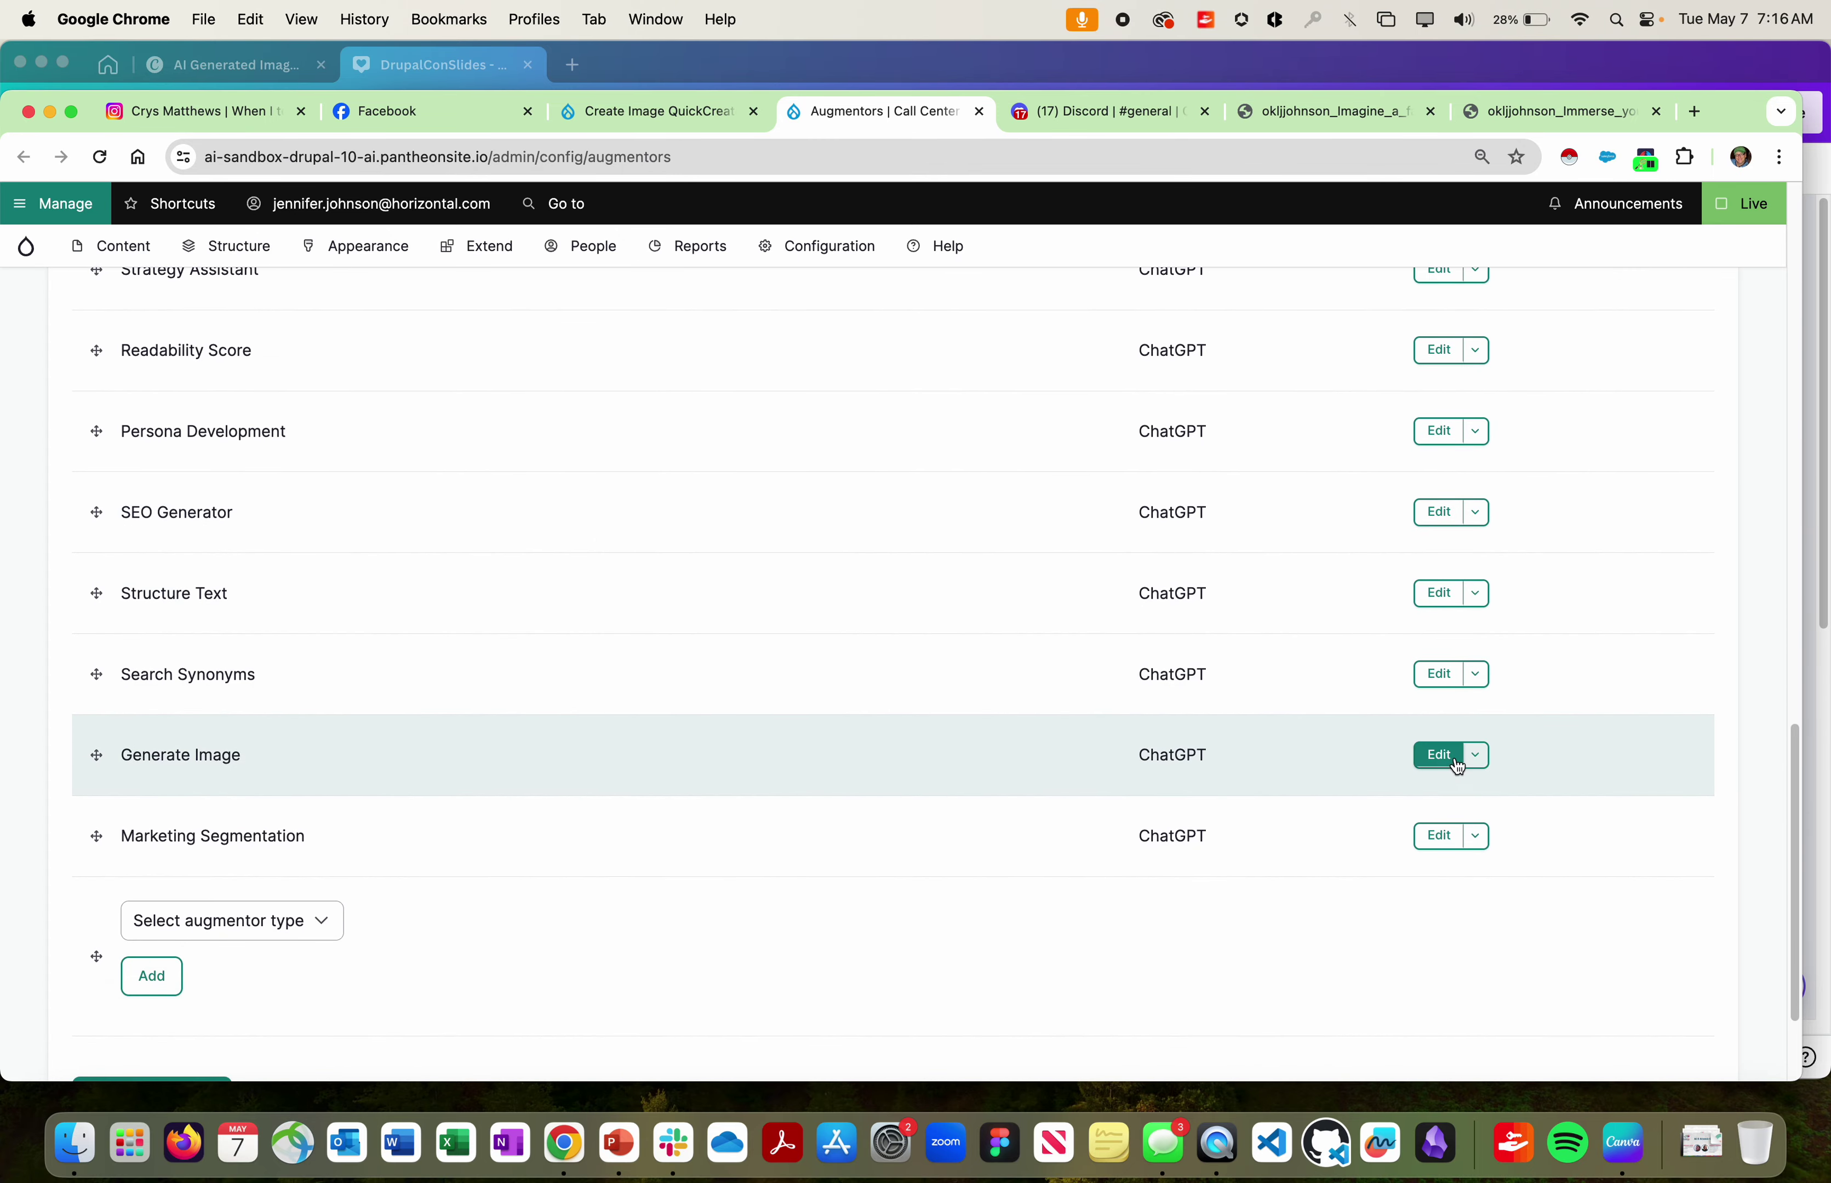
pyautogui.click(1438, 756)
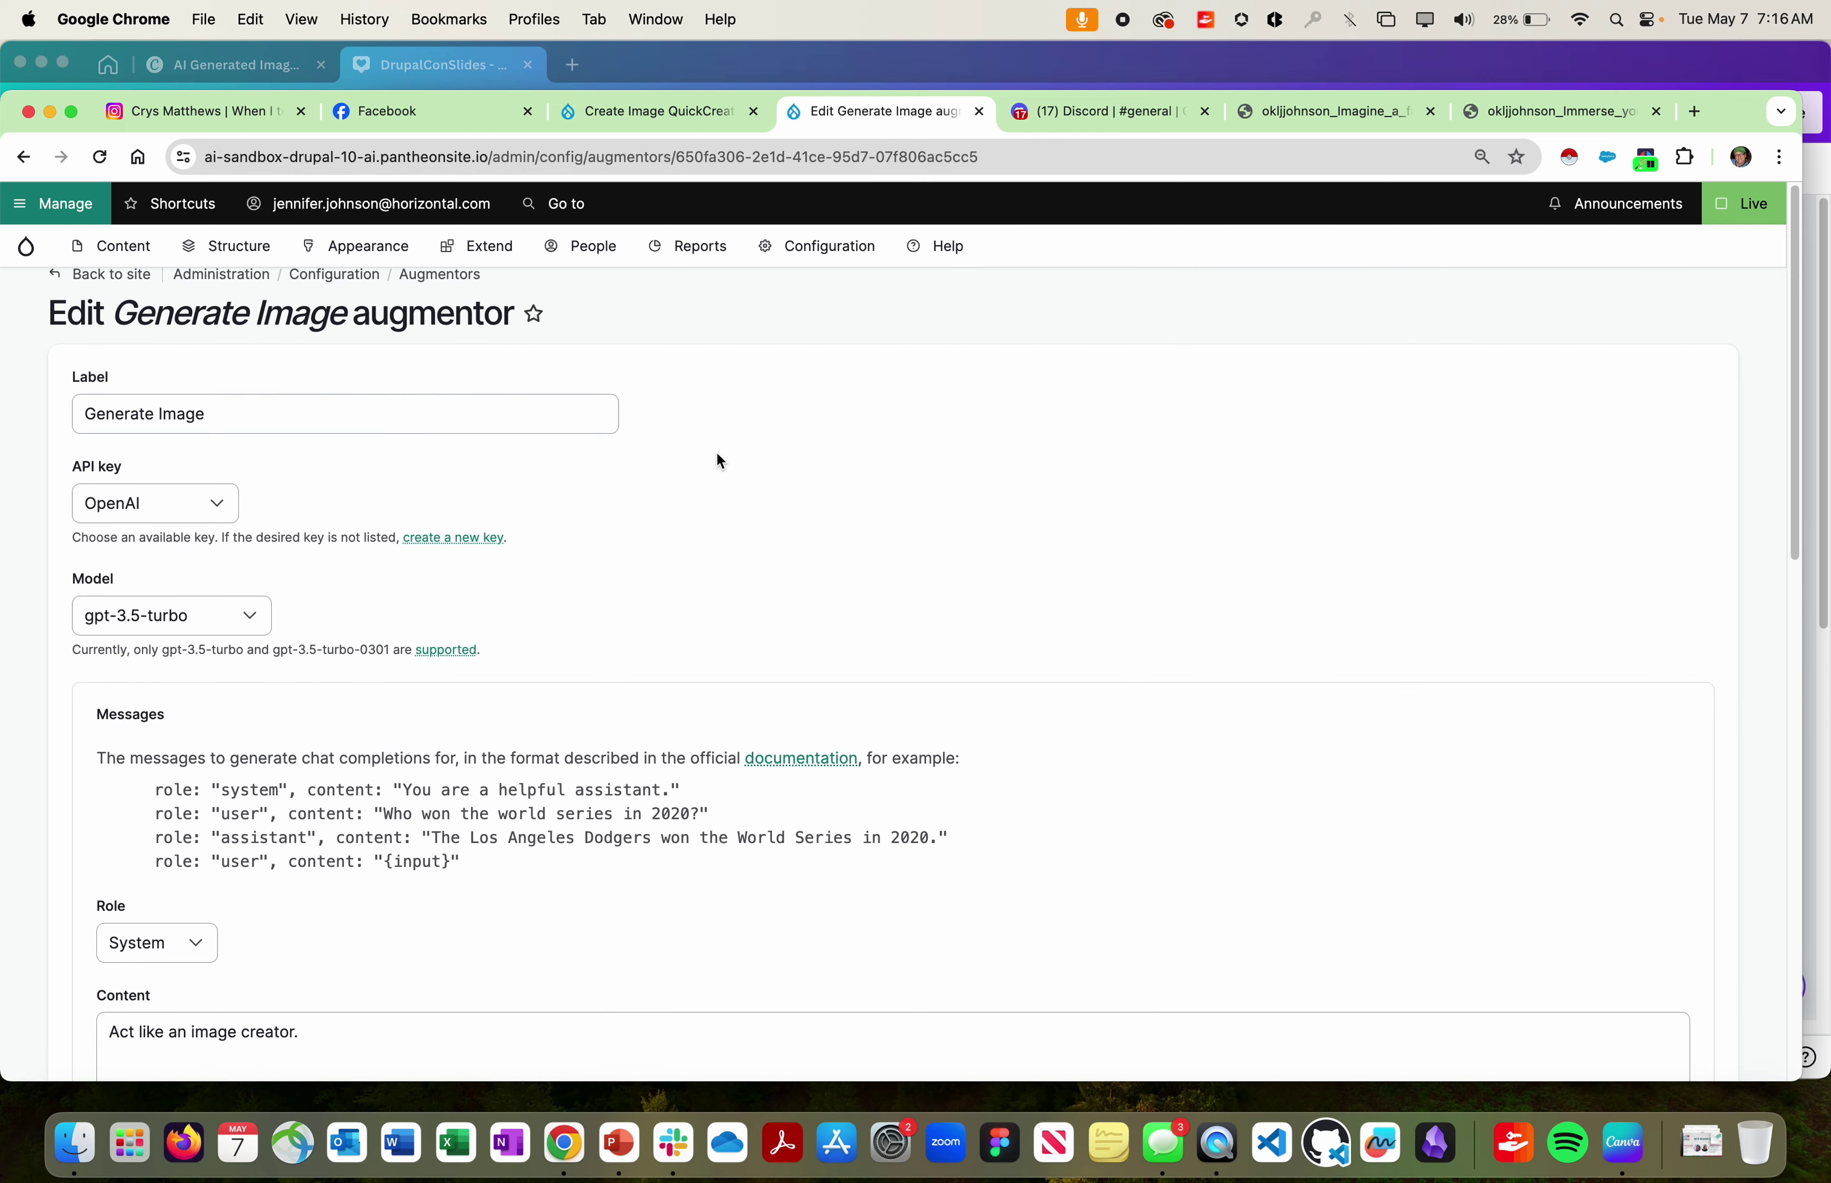
# Step: Correct "senses" to "sense" in the user message of the Generate Image augmentor and save it
pyautogui.scroll(-6, 718, 453)
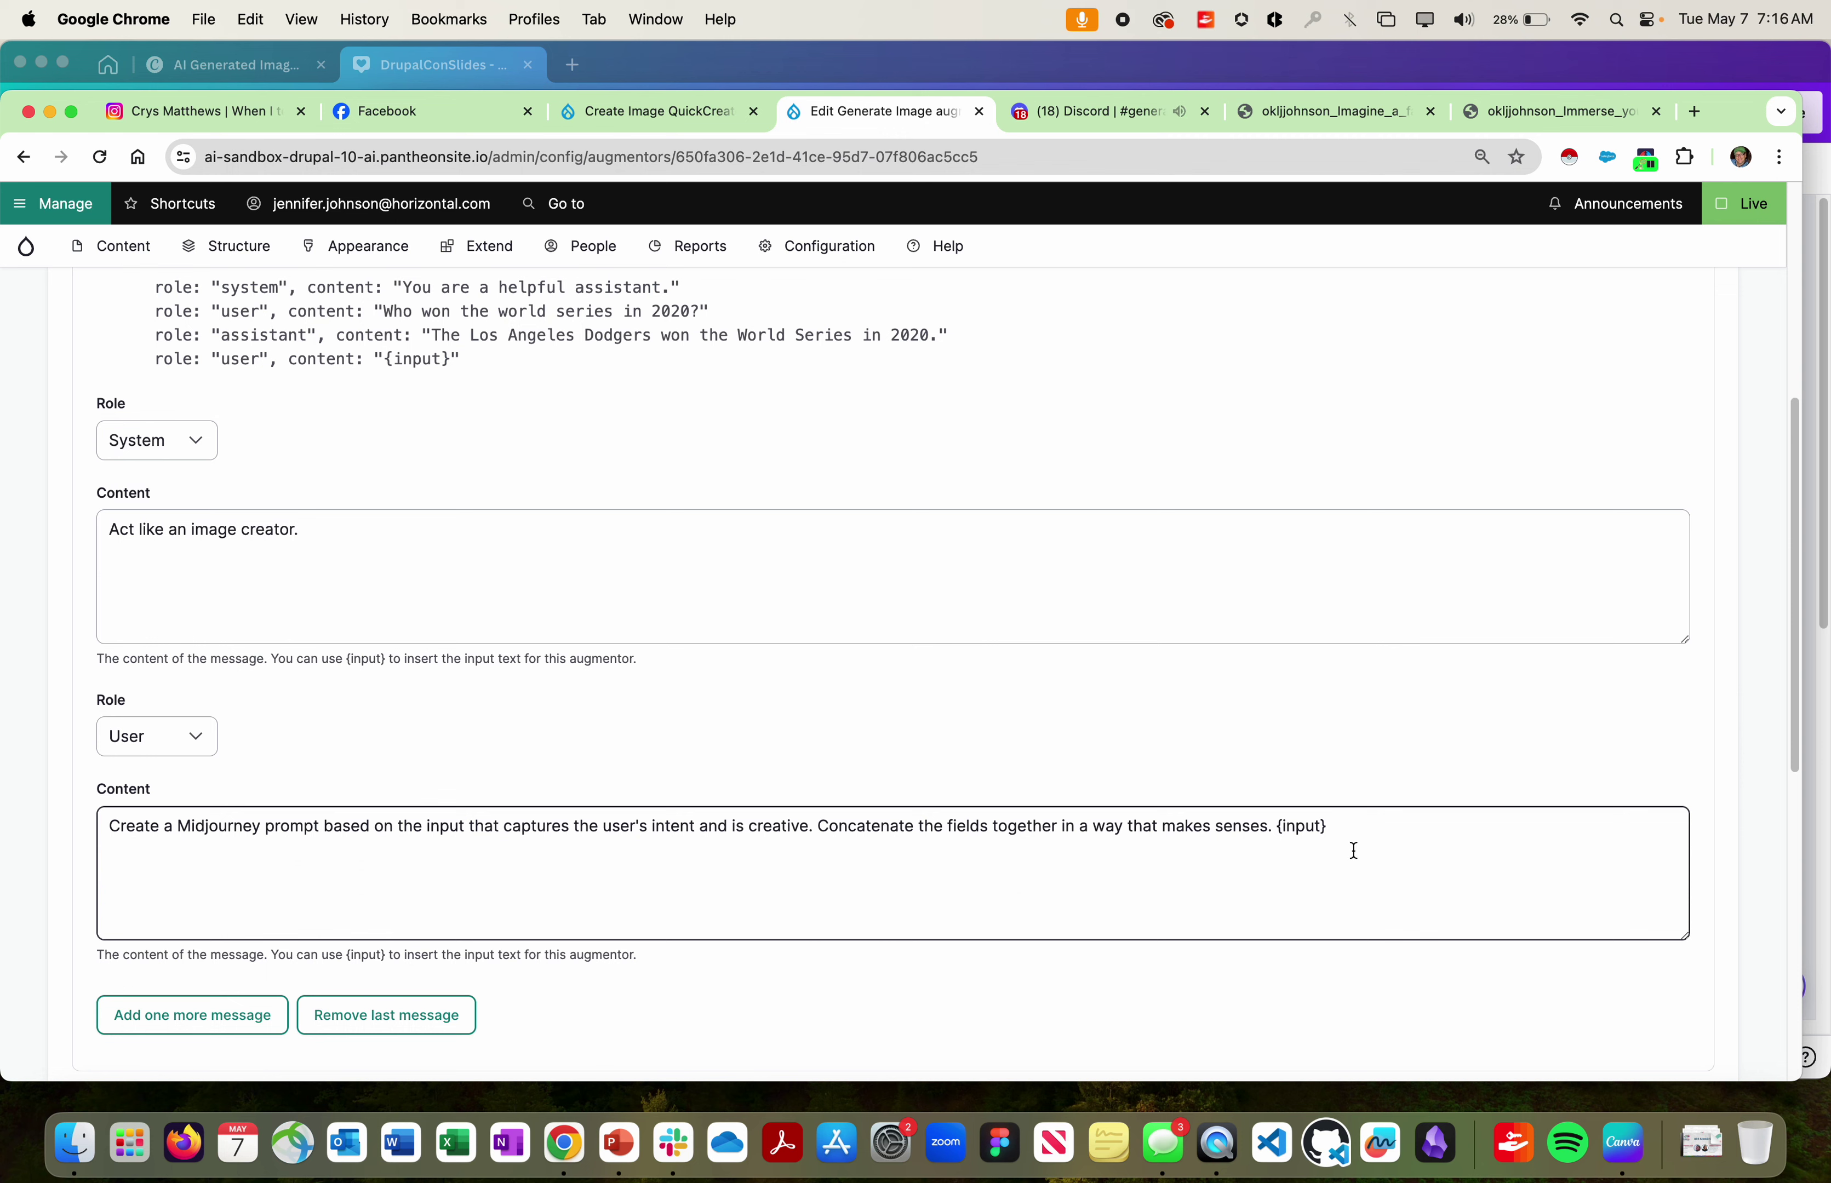
pyautogui.click(1260, 829)
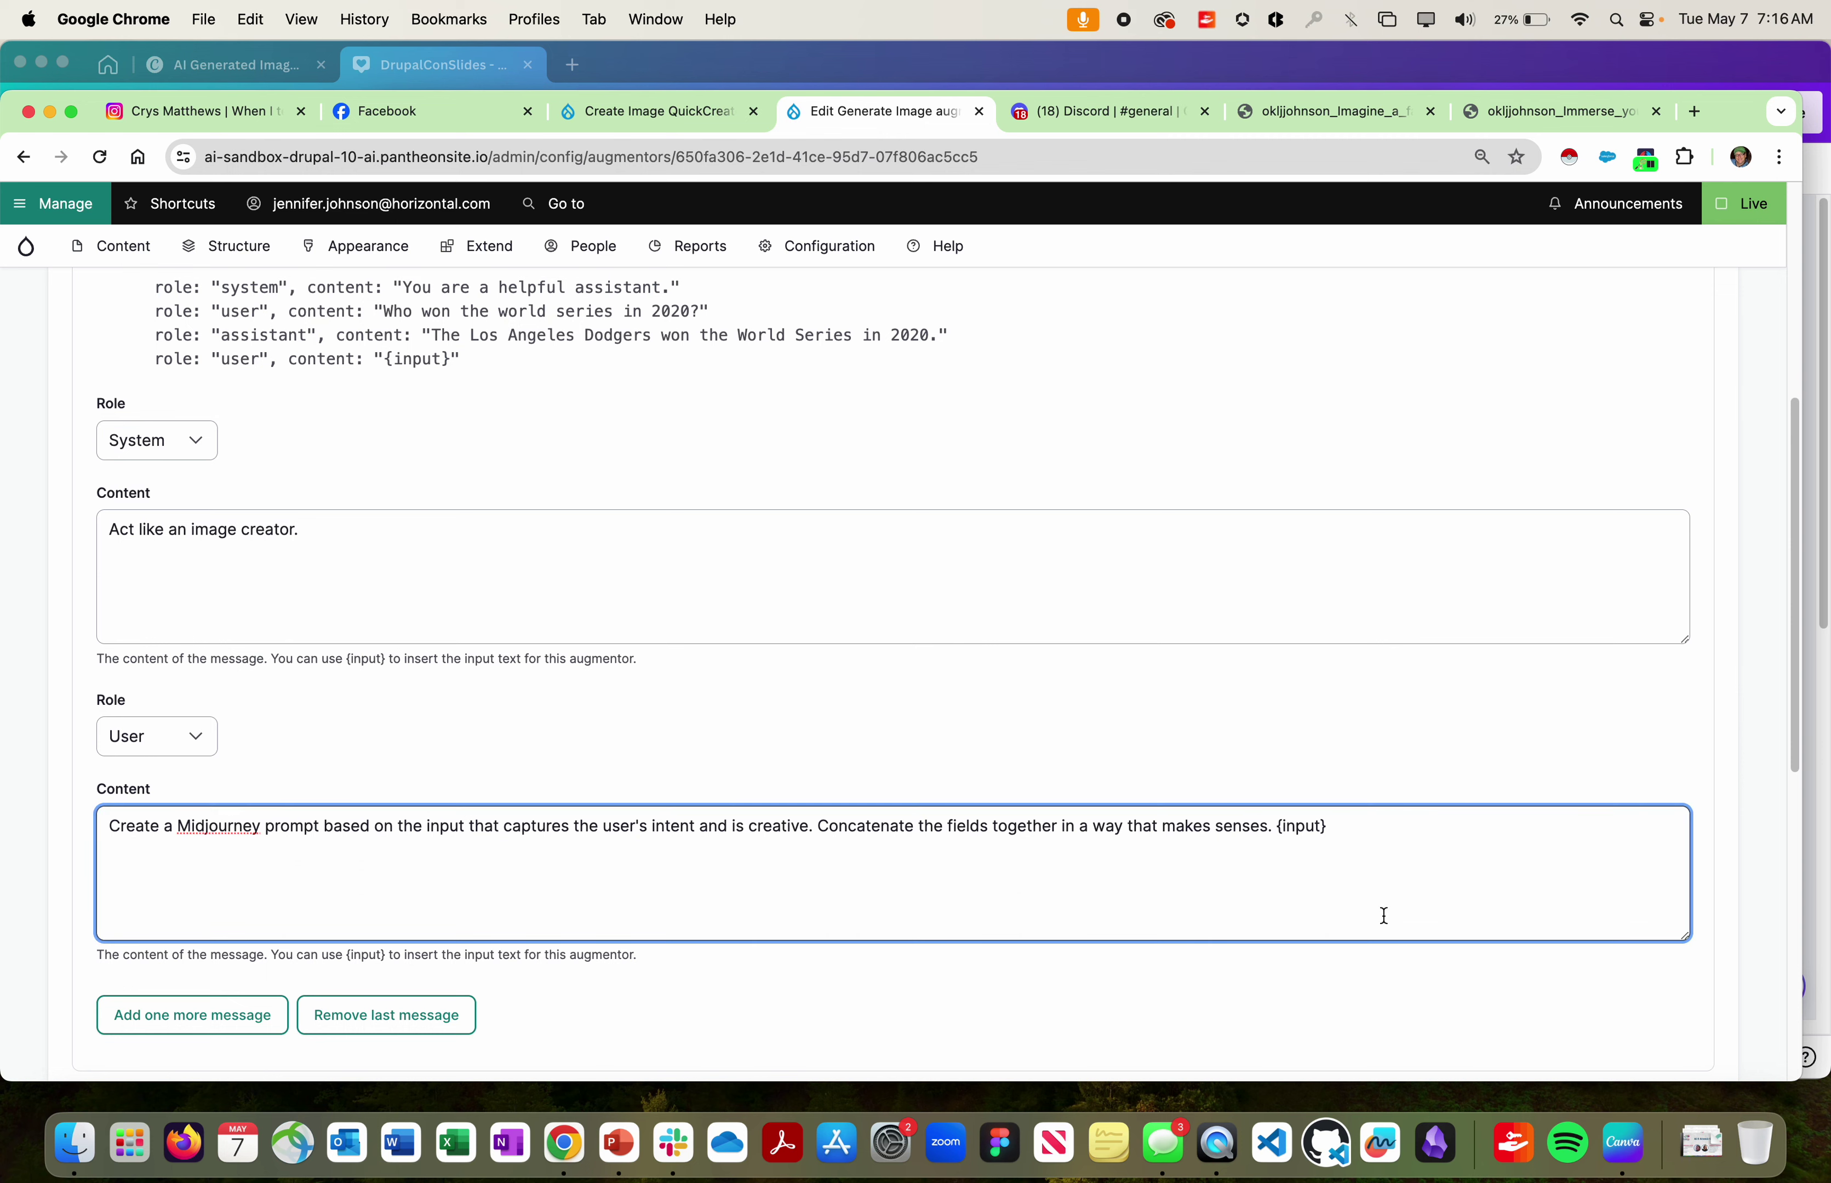
pyautogui.press('Delete')
pyautogui.doubleClick(1297, 825)
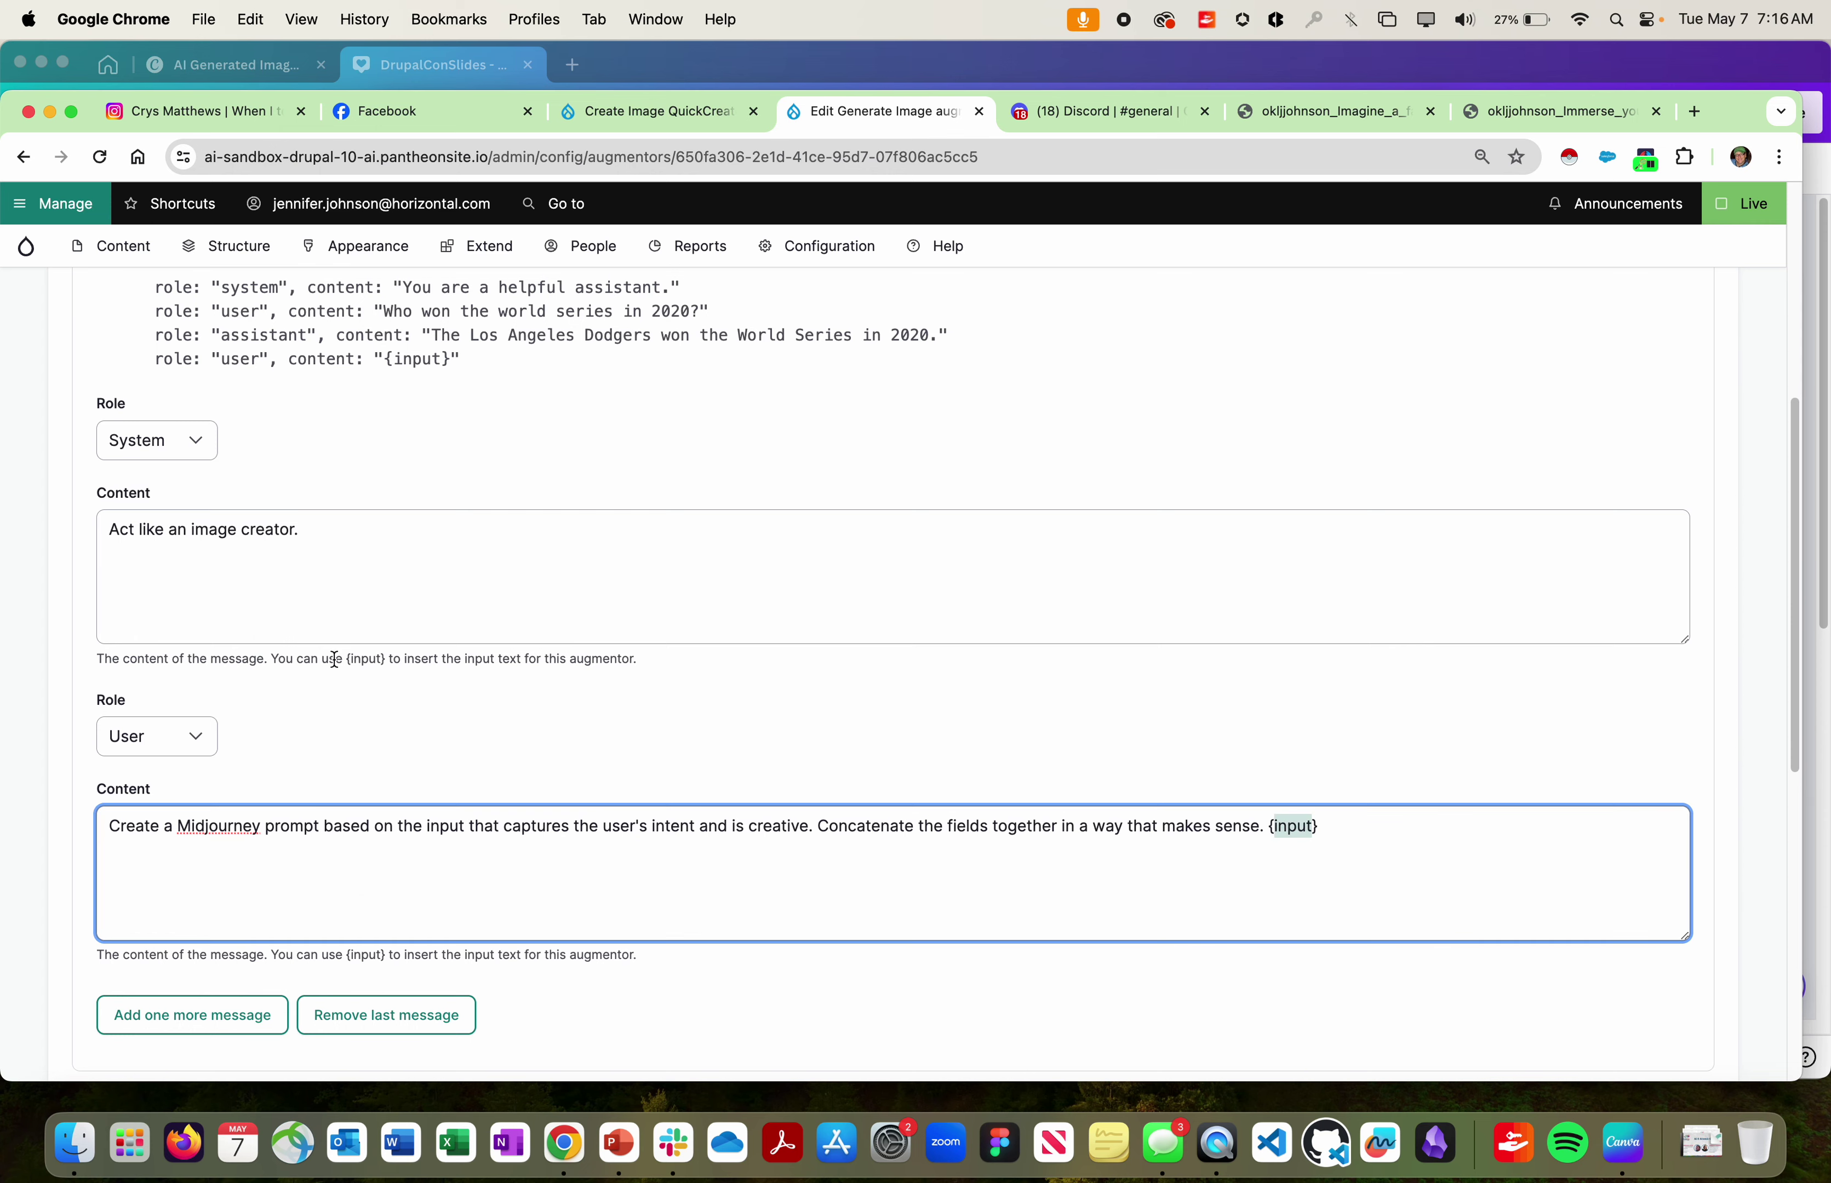
pyautogui.scroll(-6, 339, 869)
pyautogui.click(180, 700)
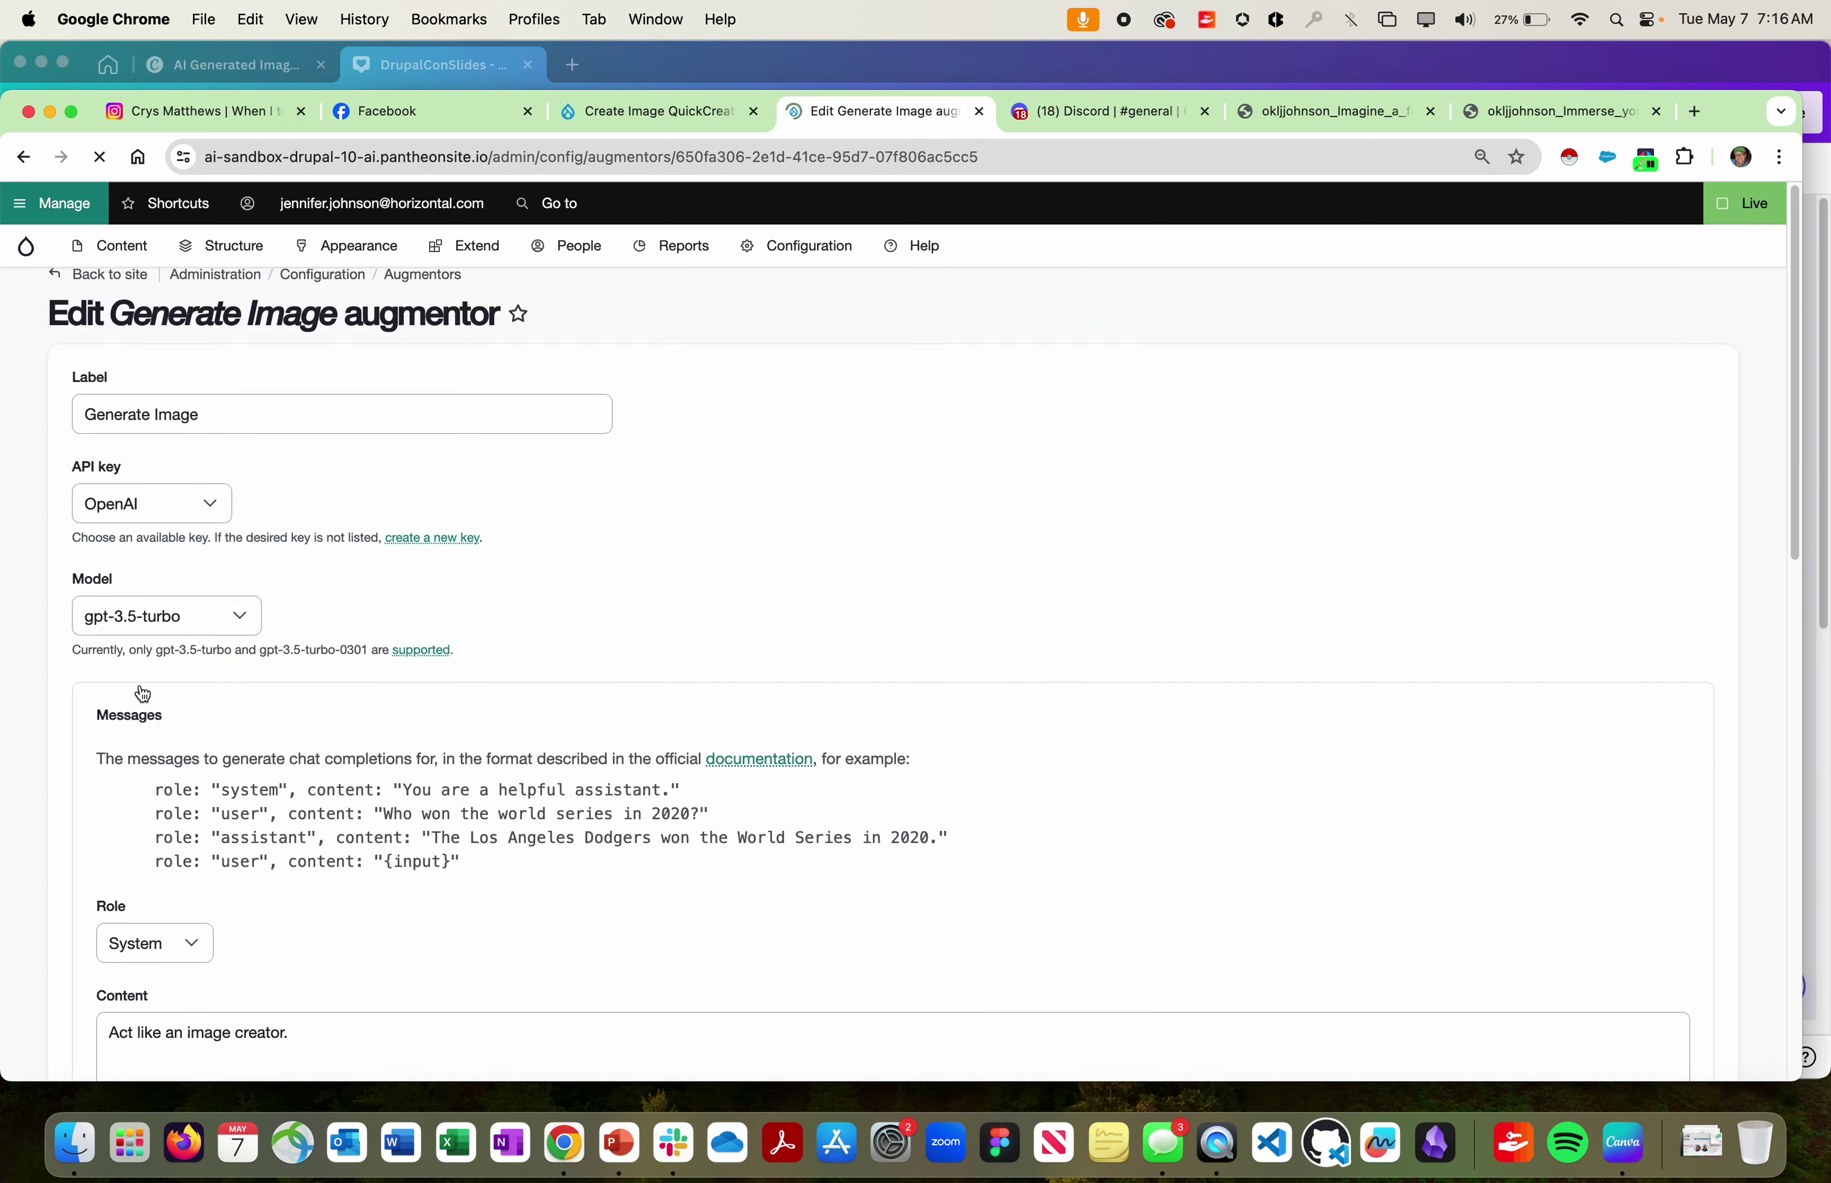
# Step: Go back to the Create Image QuickCreate form and reload it to clear its fields
pyautogui.click(685, 113)
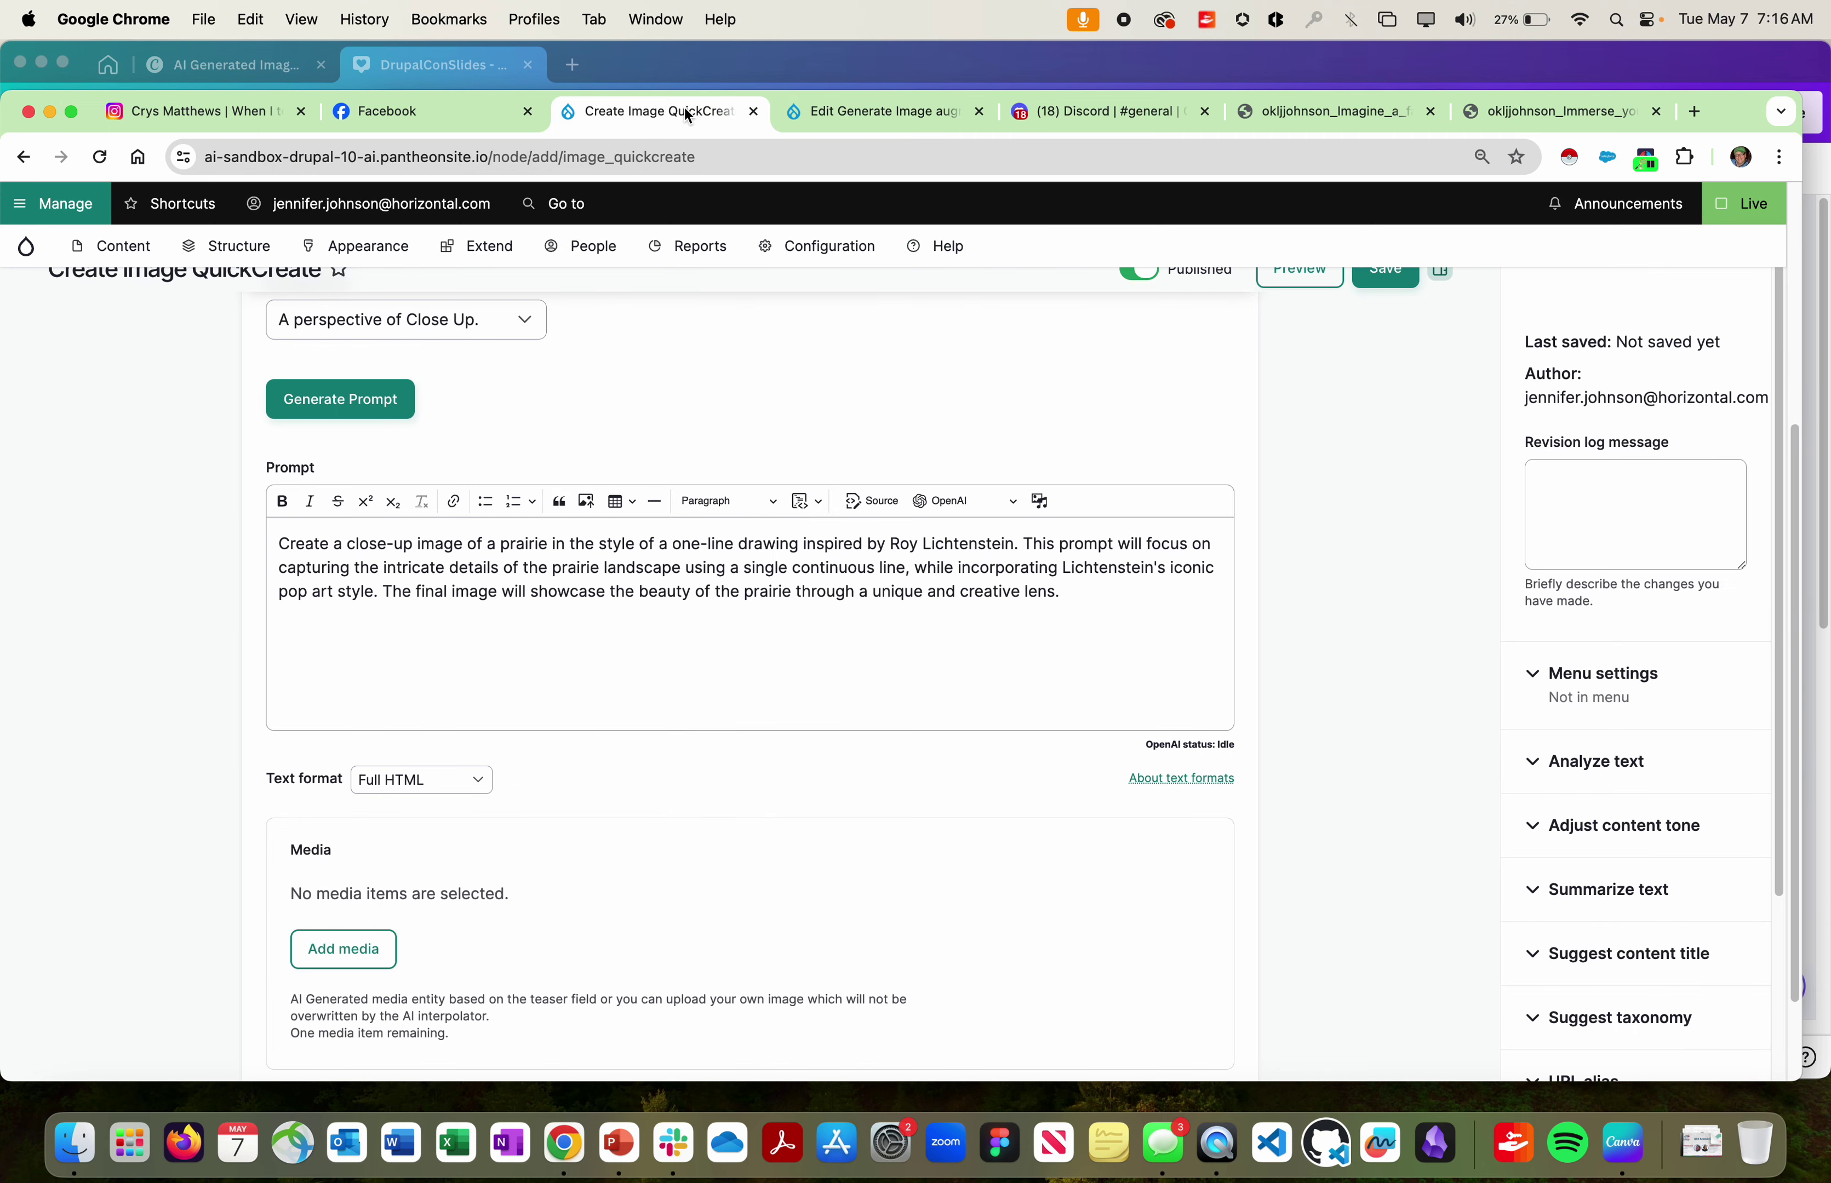
pyautogui.scroll(5, 406, 510)
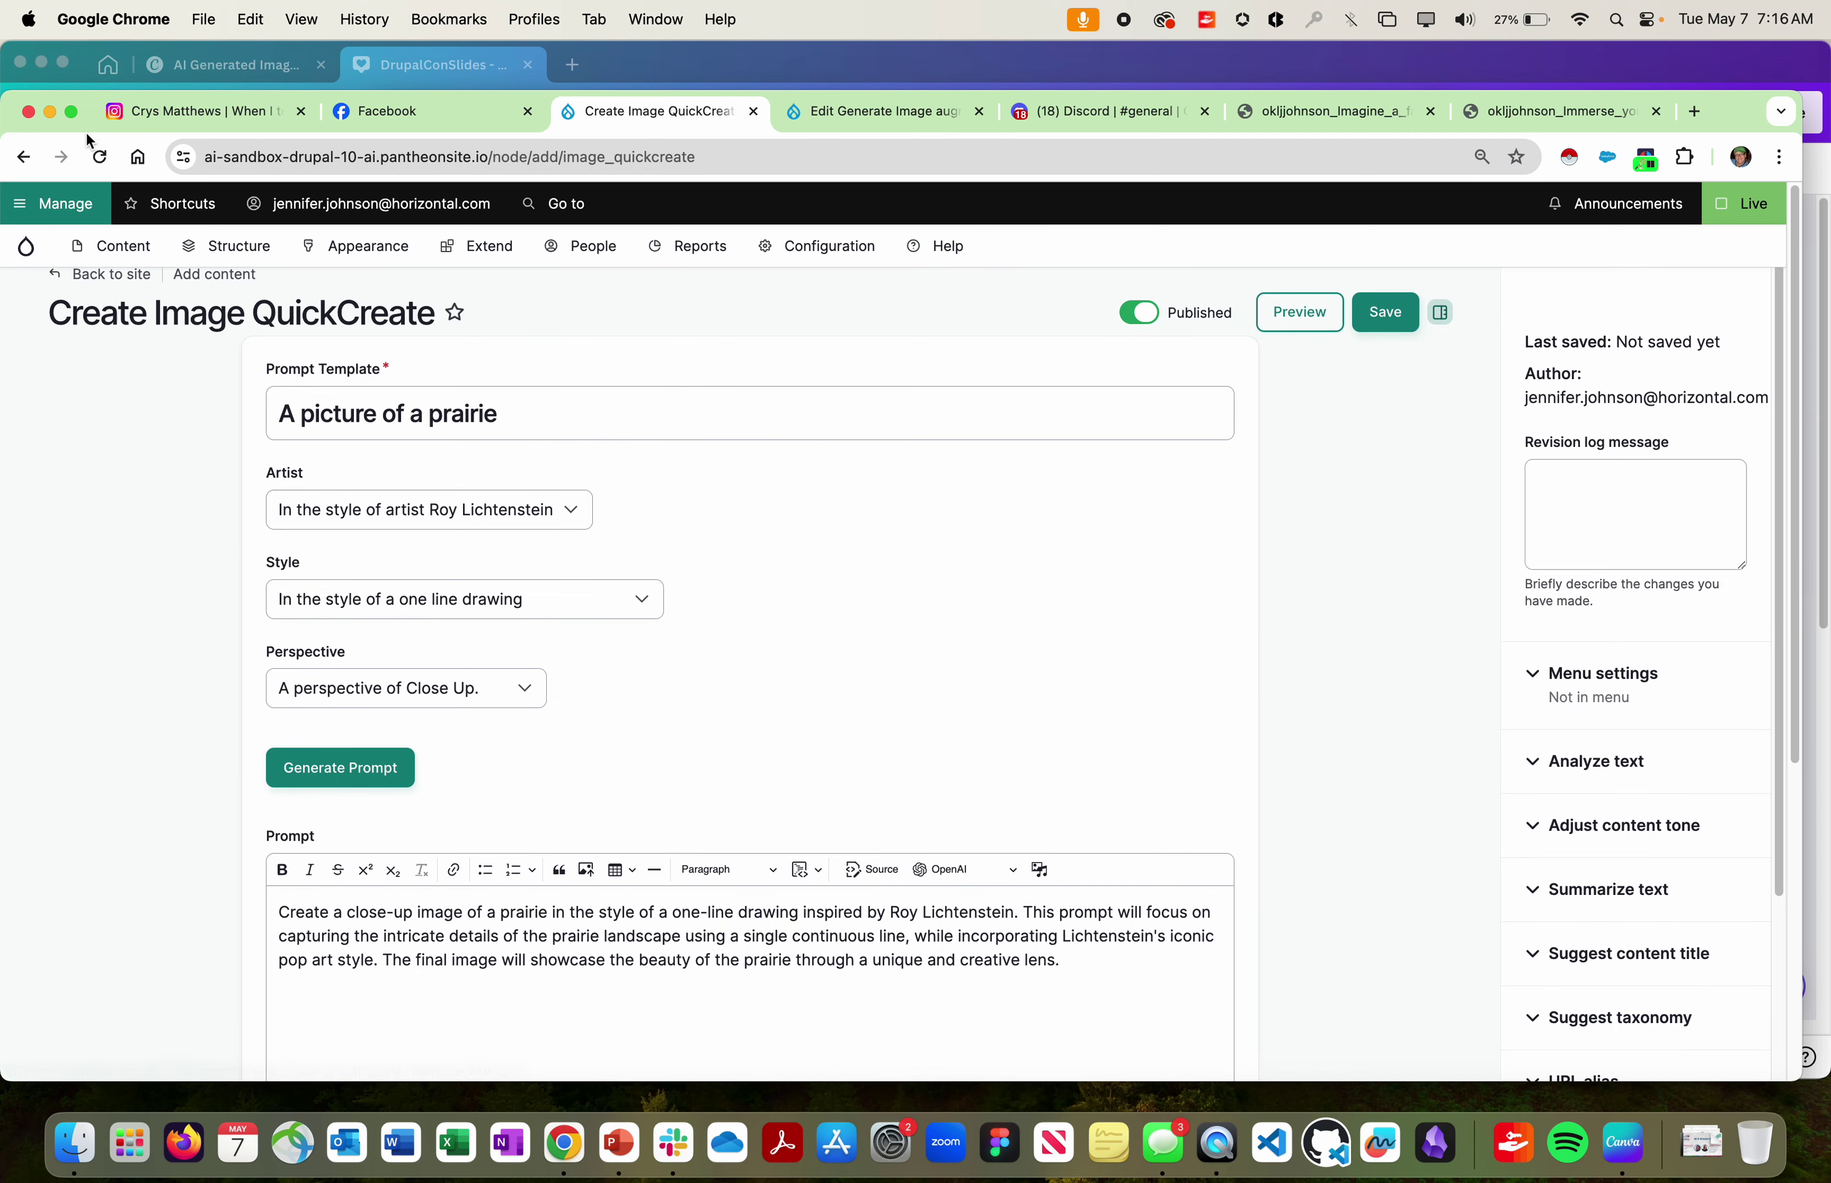
pyautogui.click(99, 157)
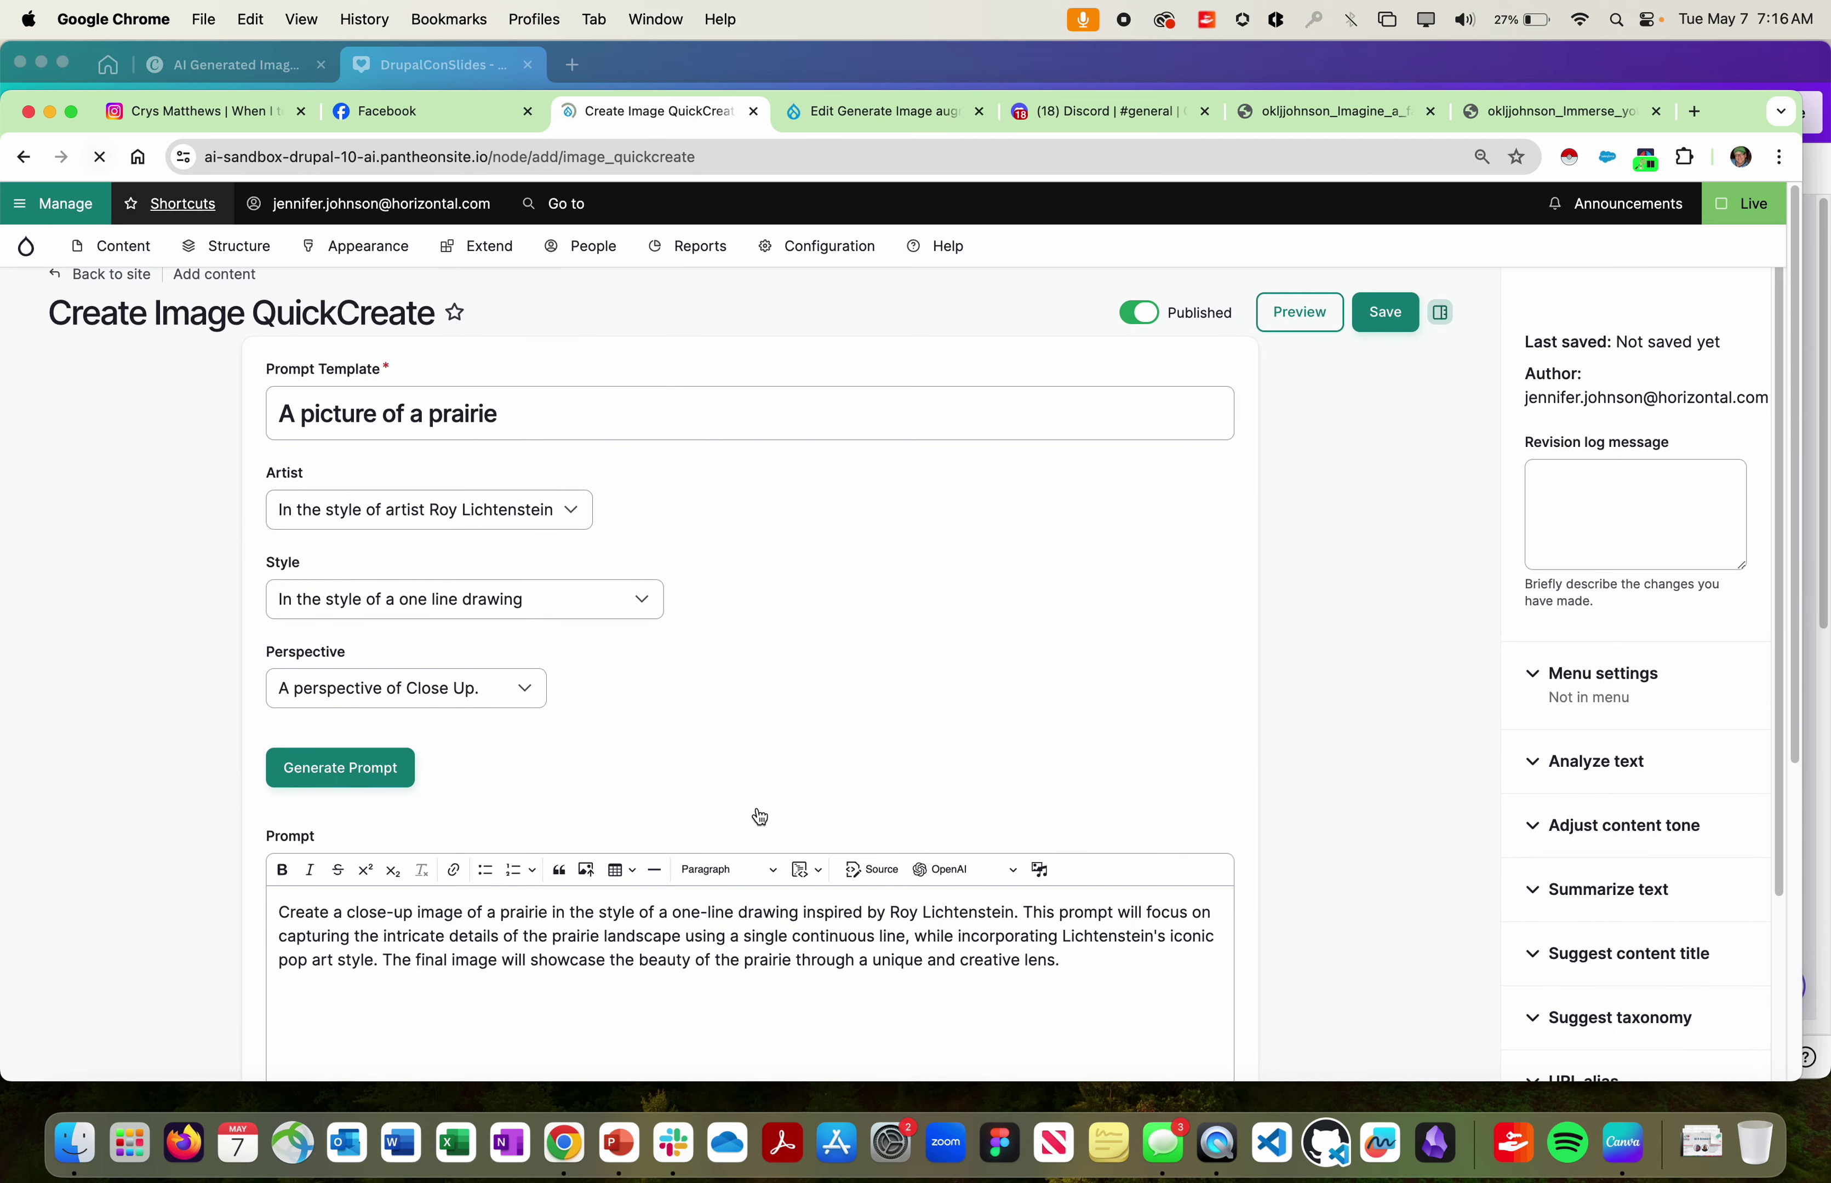
# Step: Enter "a picture of a softball player hitting a home run" as the prompt template and set the artist to Andy Warhol
pyautogui.click(429, 406)
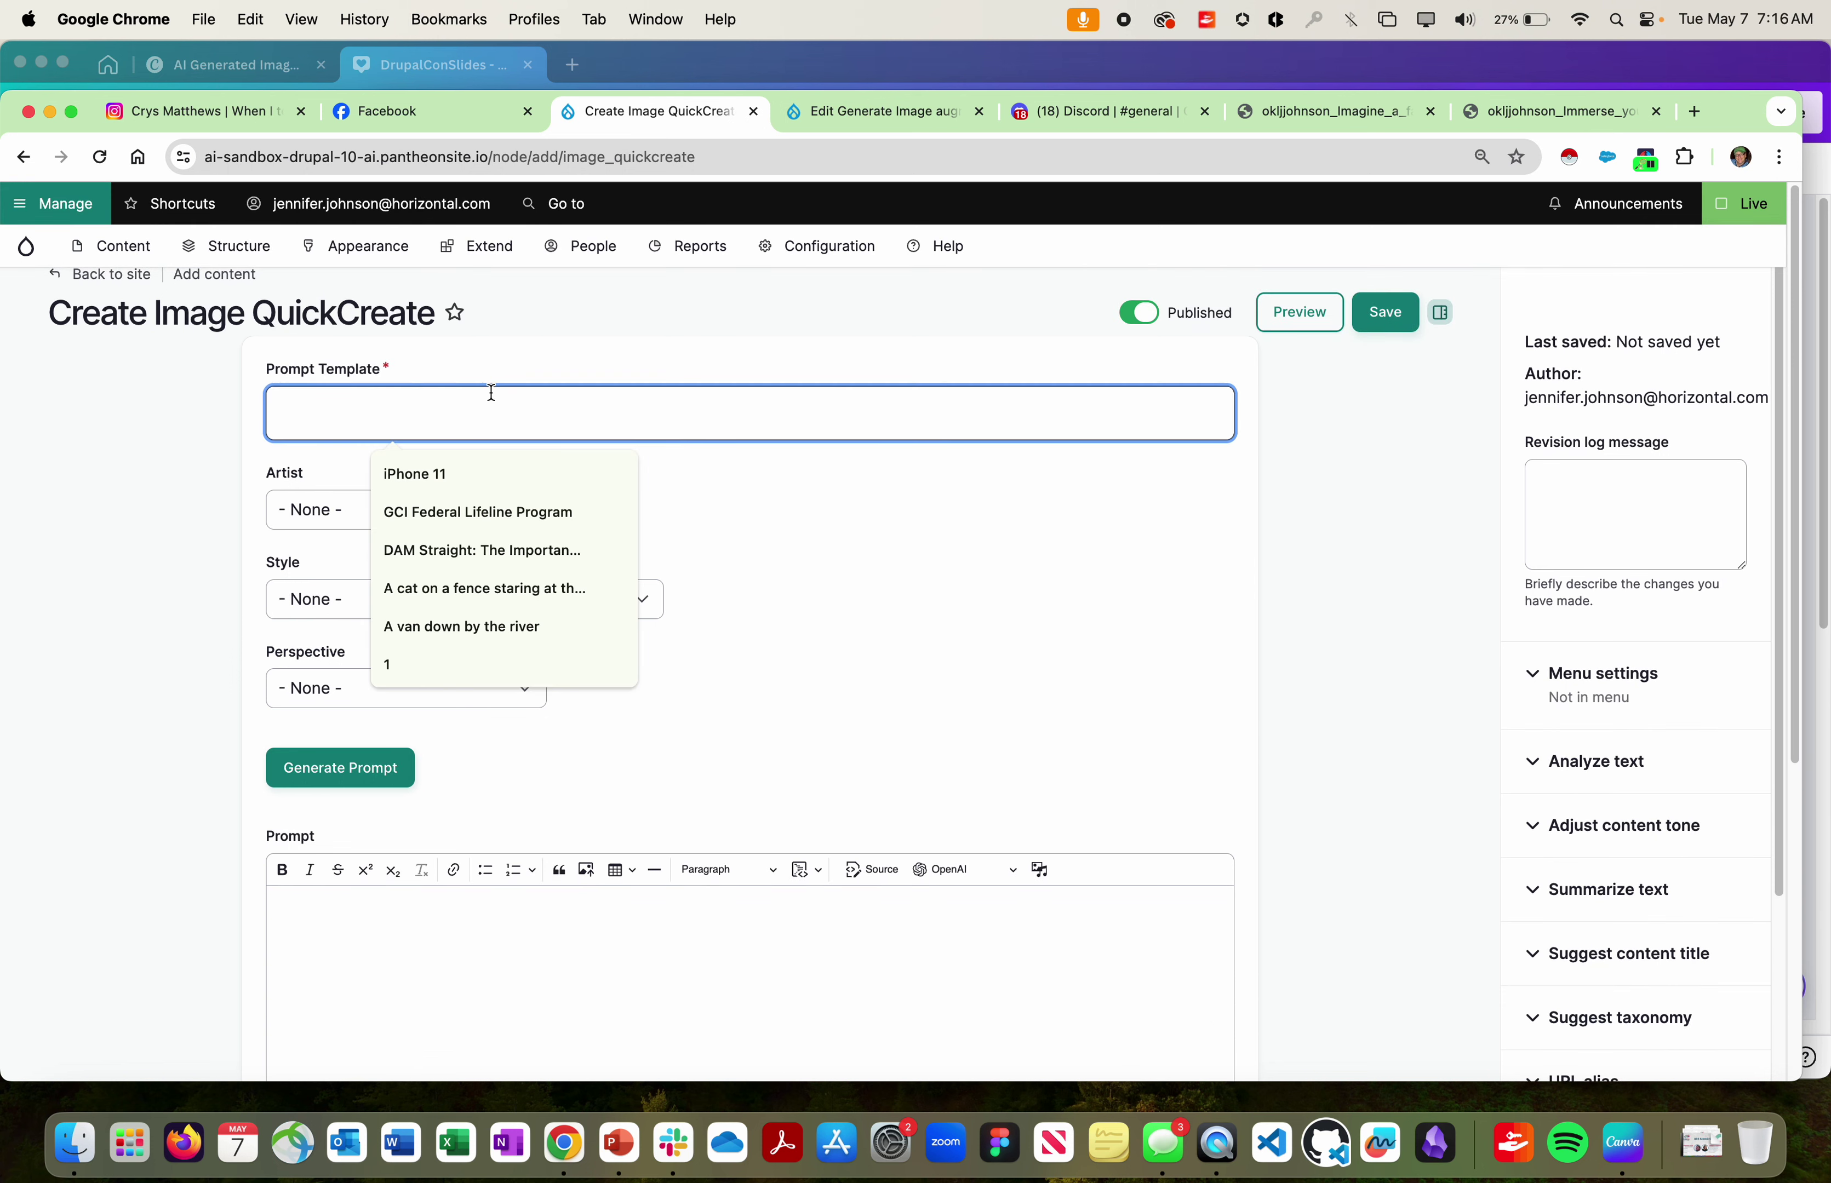
pyautogui.write('a picture of a')
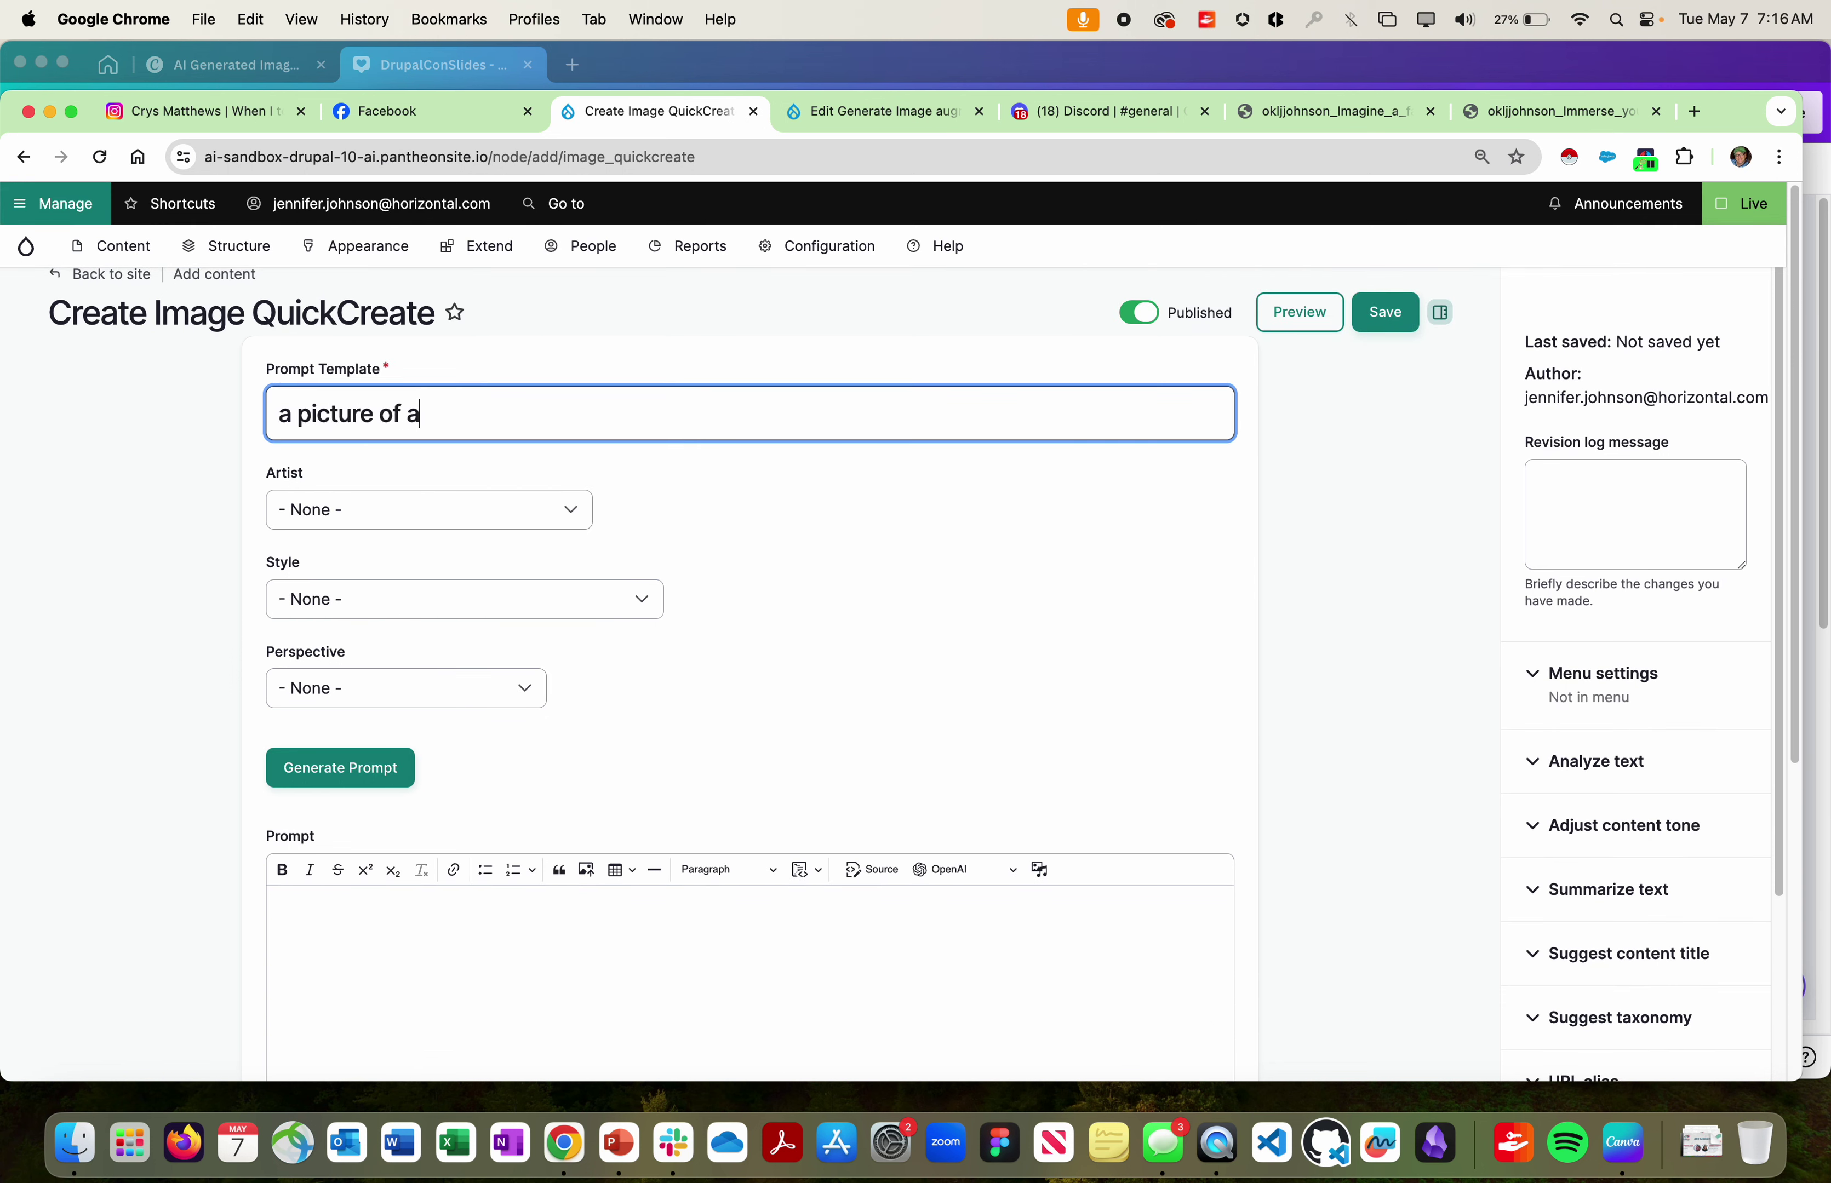
pyautogui.write(' softwball player hitting a ')
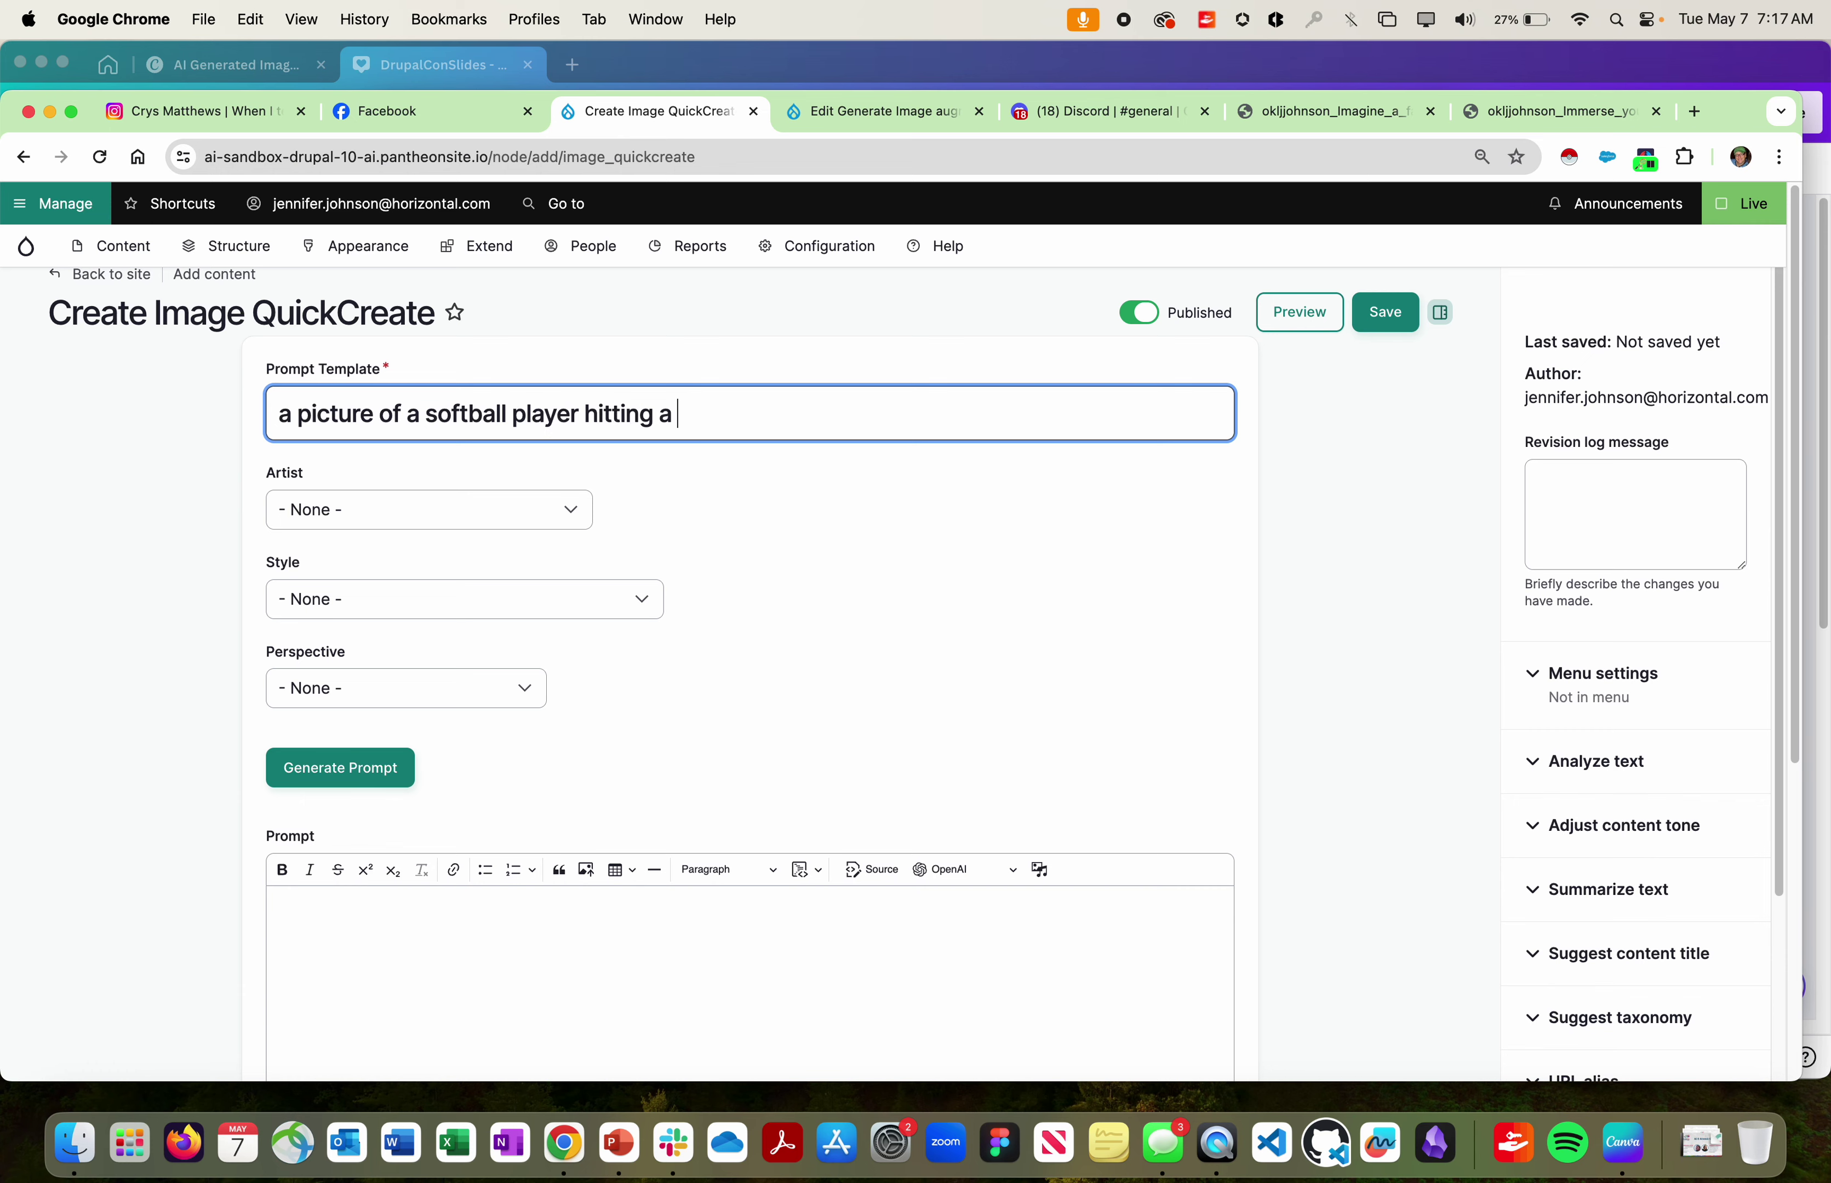
pyautogui.write('homr')
pyautogui.write('e run')
pyautogui.press('super+Tab')
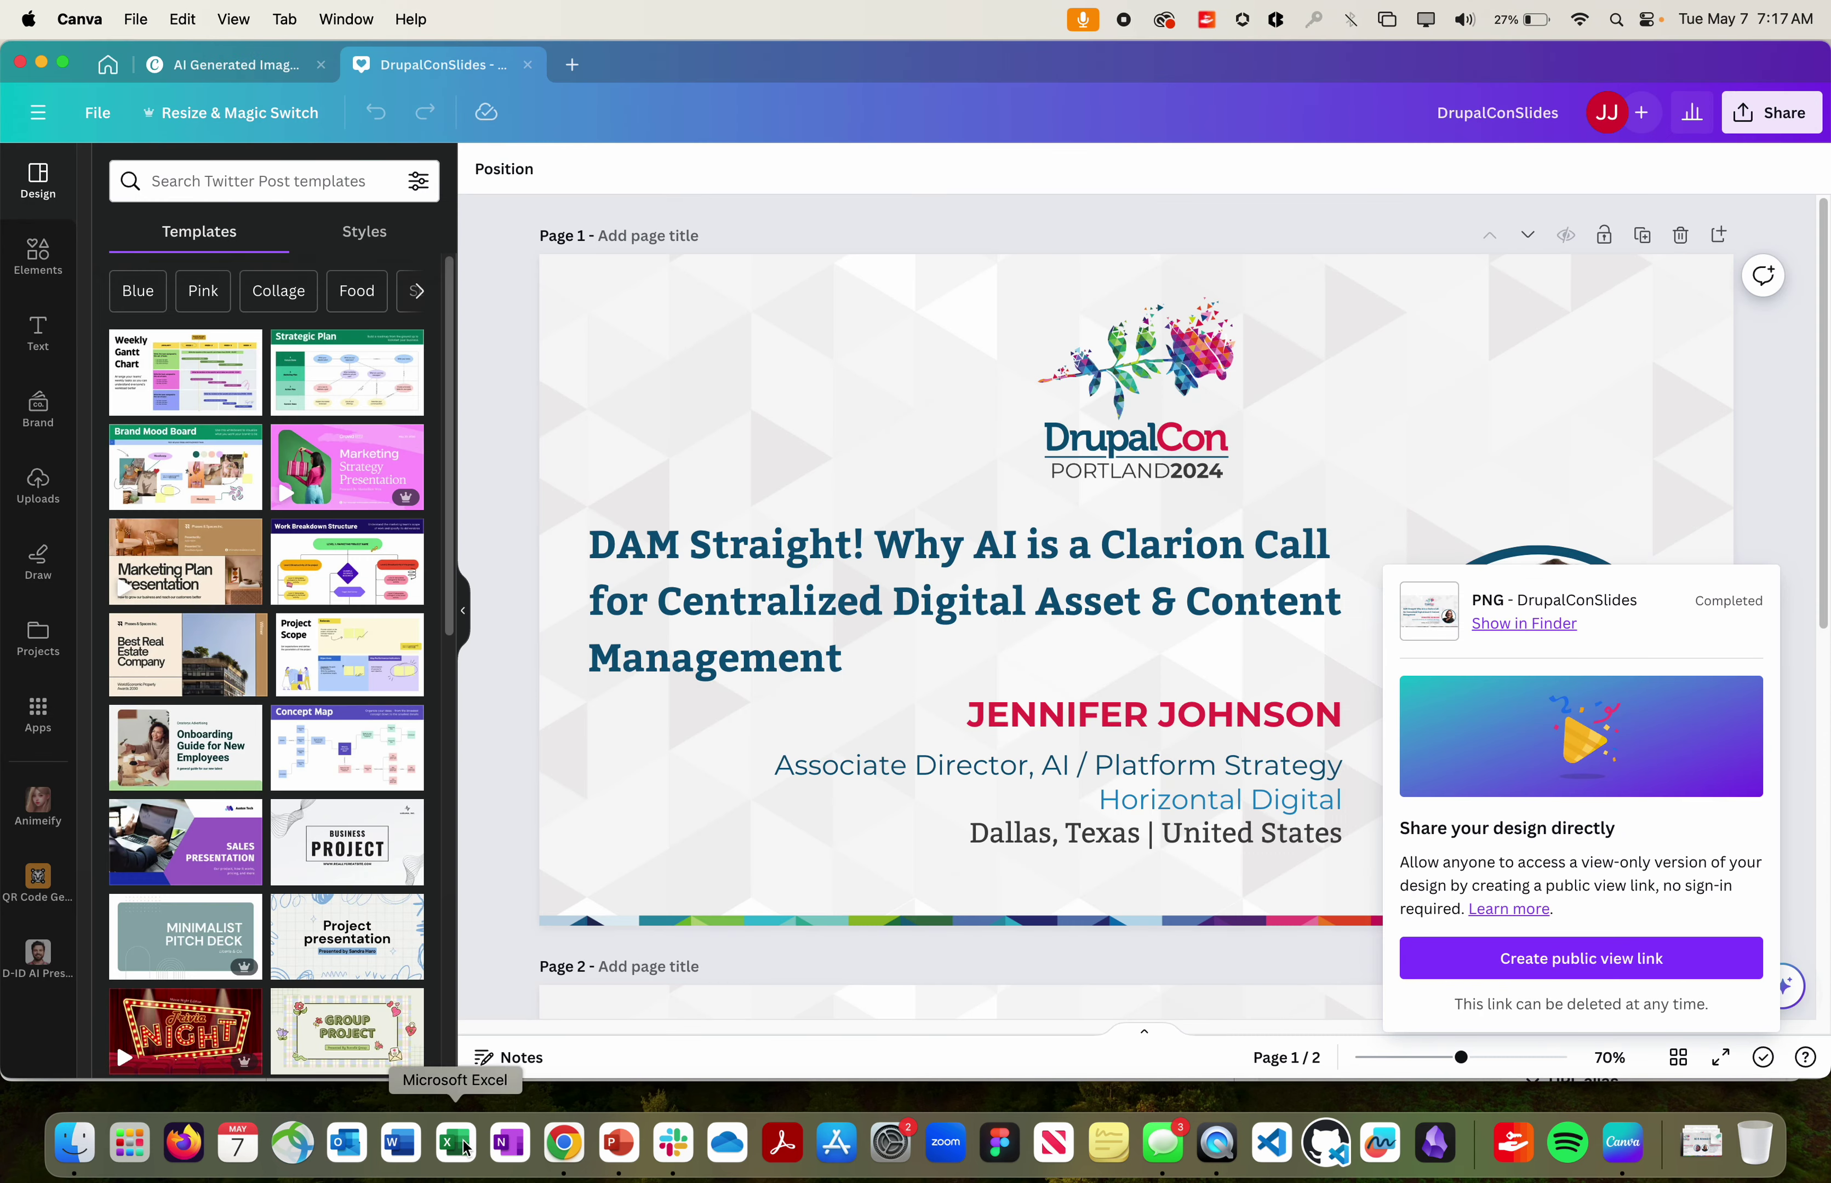
pyautogui.click(564, 1144)
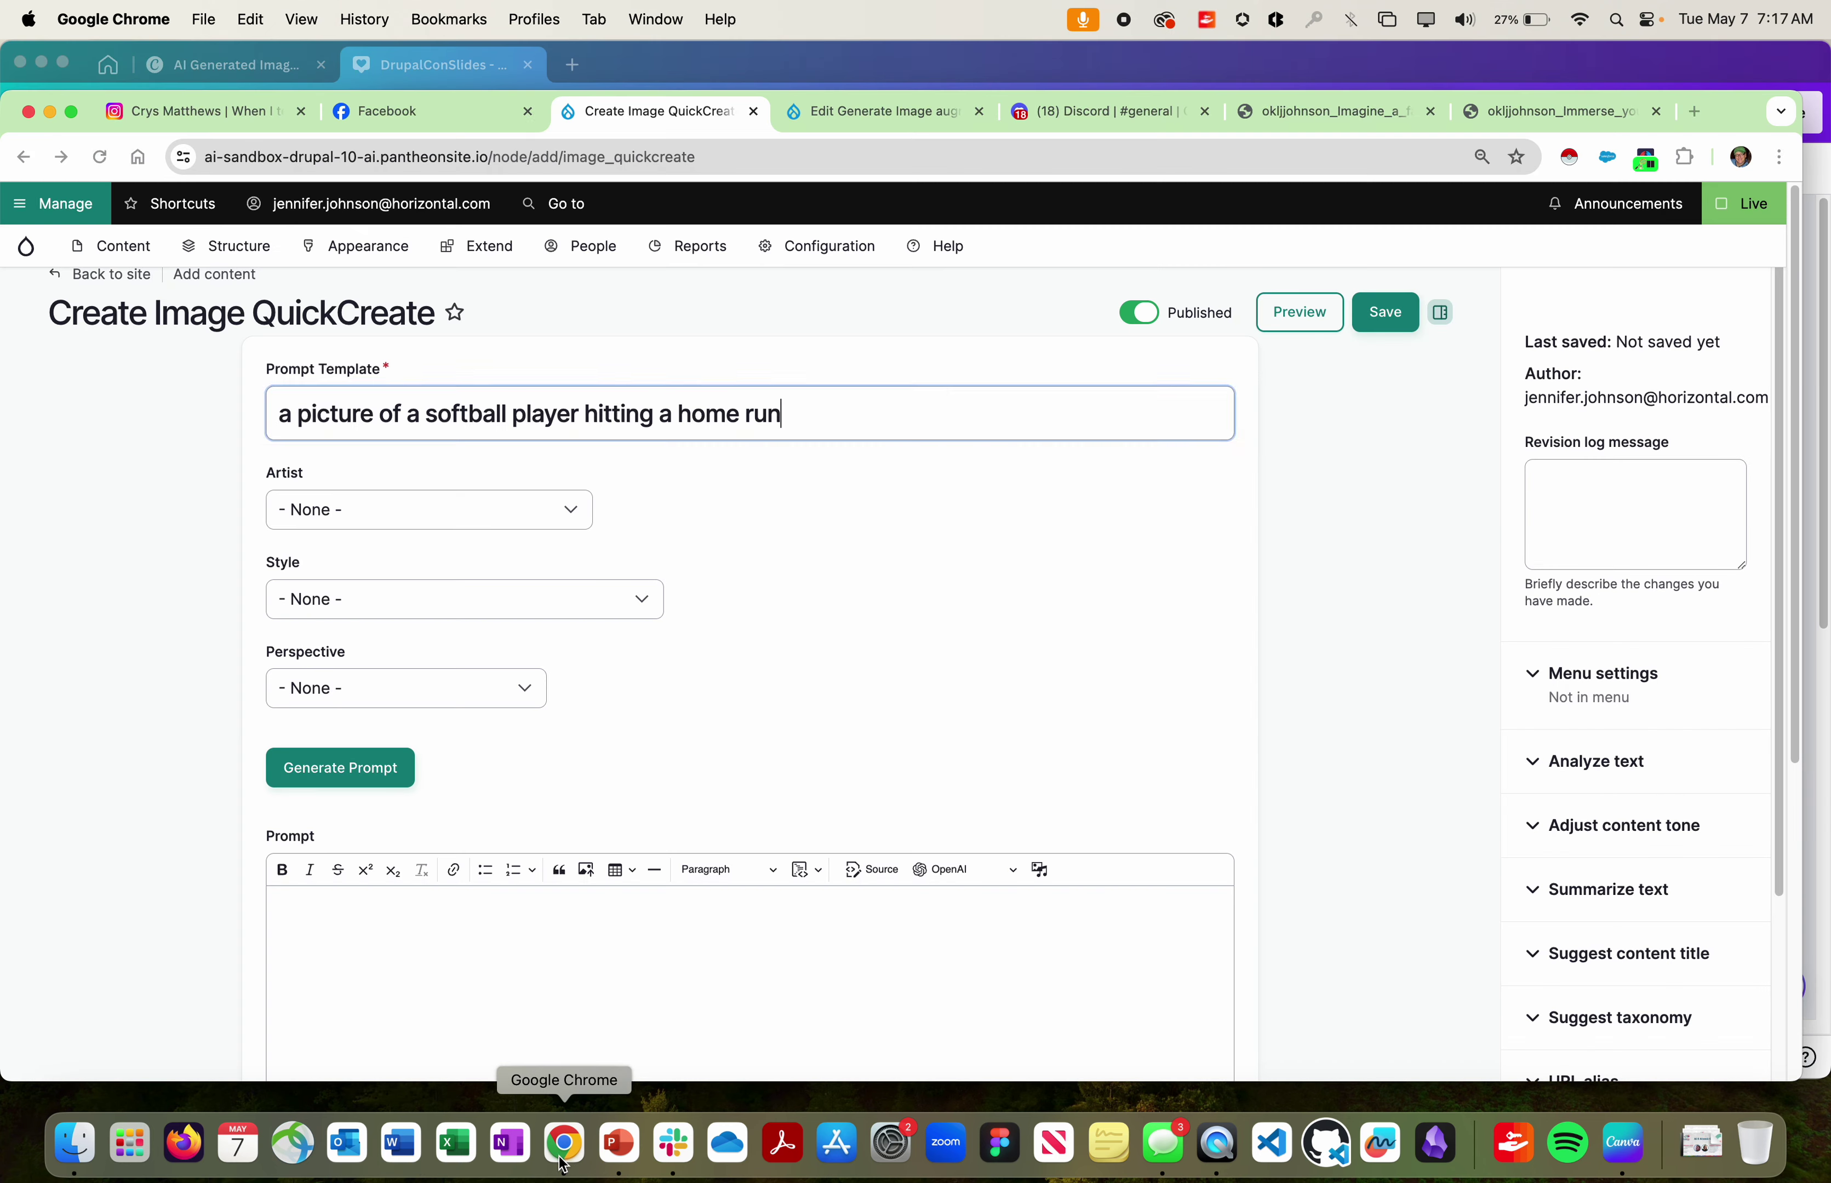
pyautogui.click(521, 514)
pyautogui.click(526, 540)
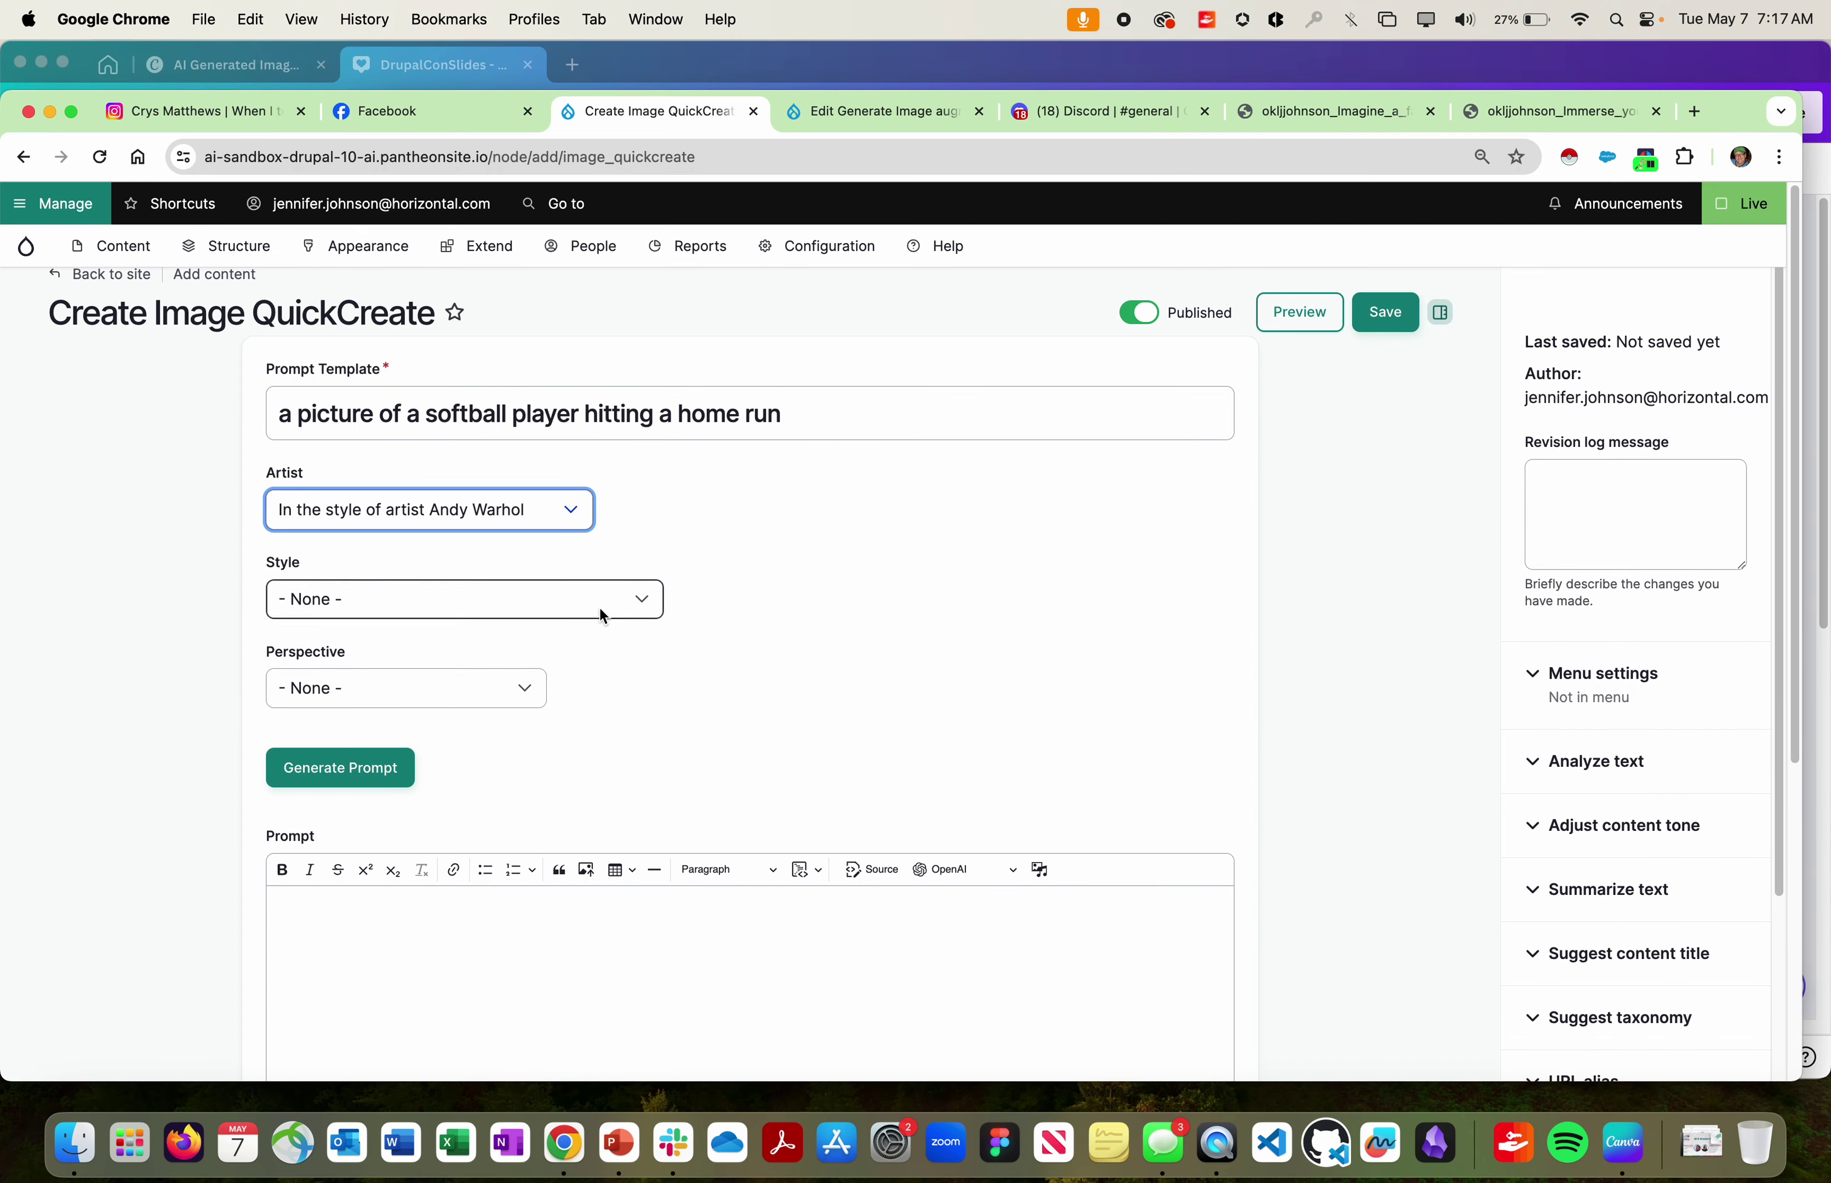